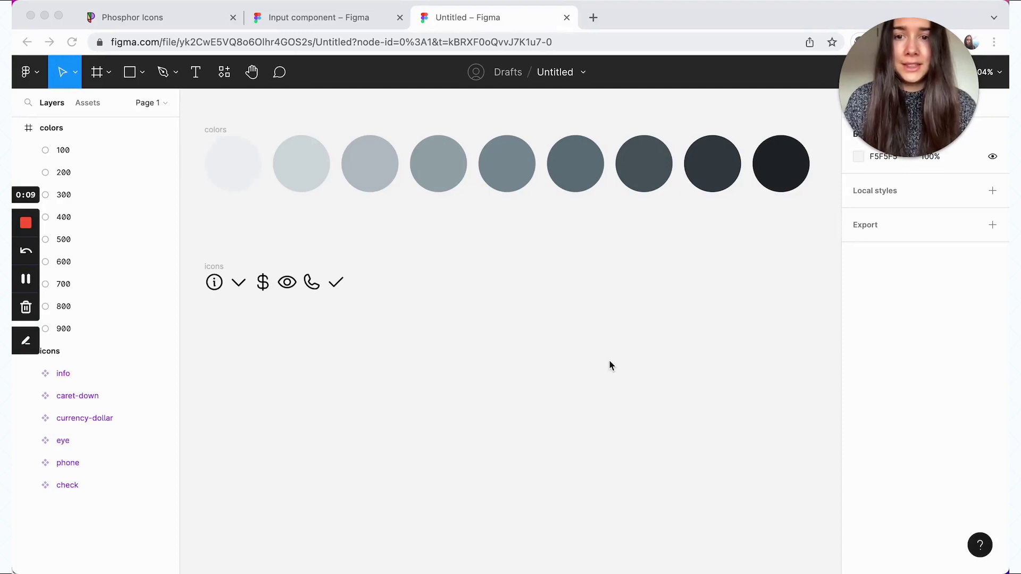
# Step: Generate color styles from the nine circles in the colors frame using the Styler plugin's Generate Styles command
pyautogui.click(218, 131)
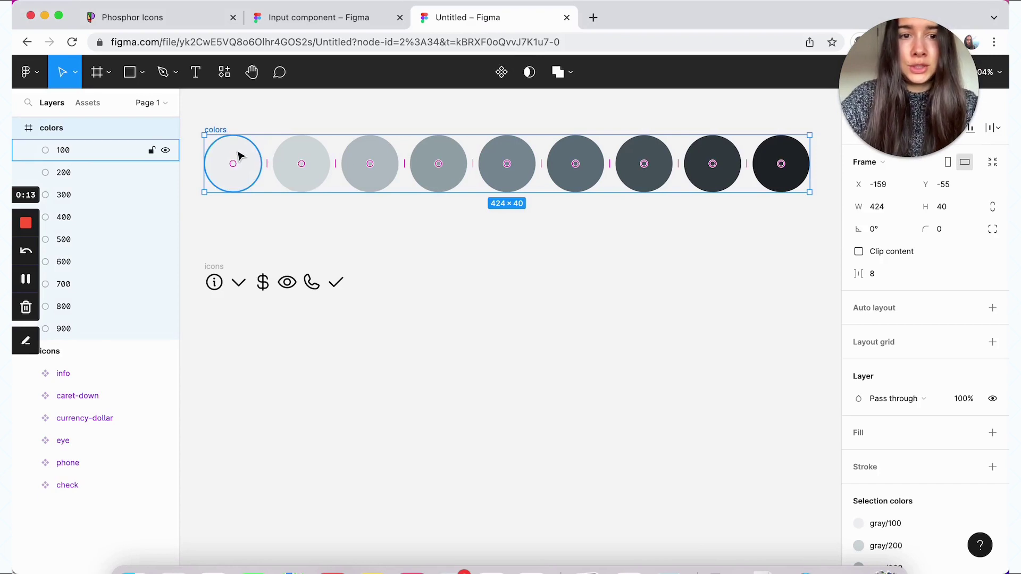
pyautogui.click(334, 117)
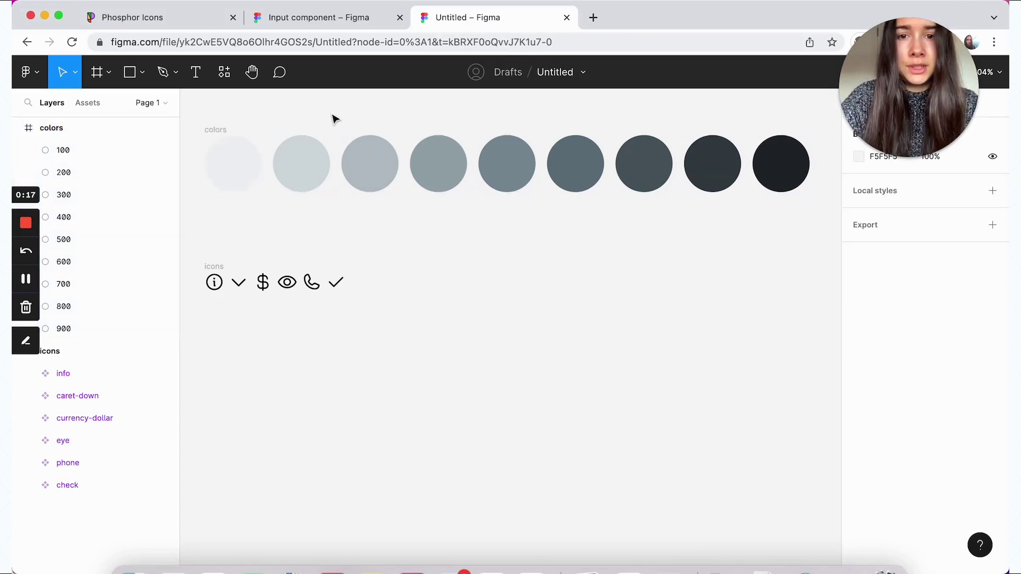
pyautogui.click(217, 135)
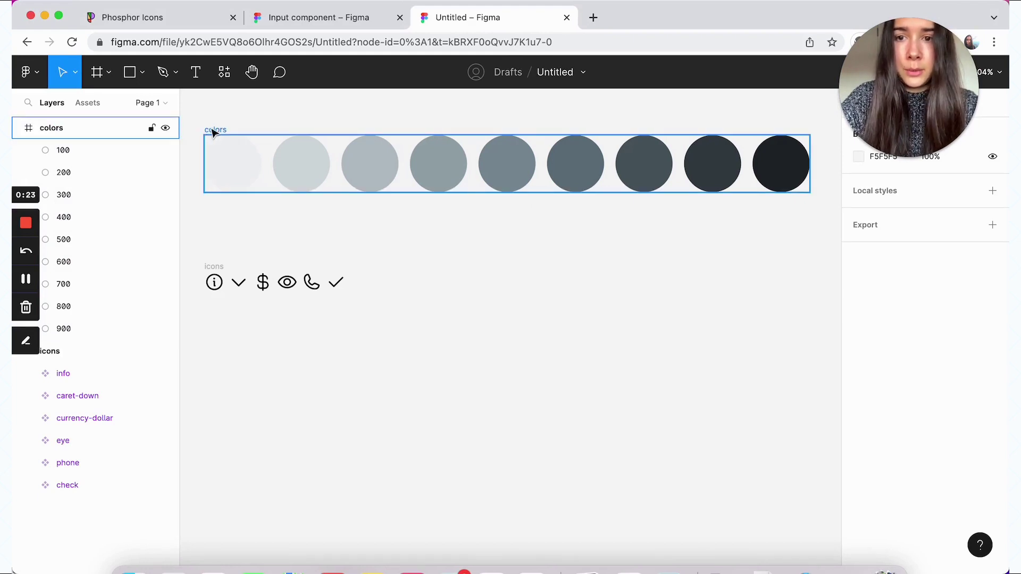
pyautogui.click(228, 162)
pyautogui.keyDown('shift'); pyautogui.click(91, 330); pyautogui.keyUp('shift')
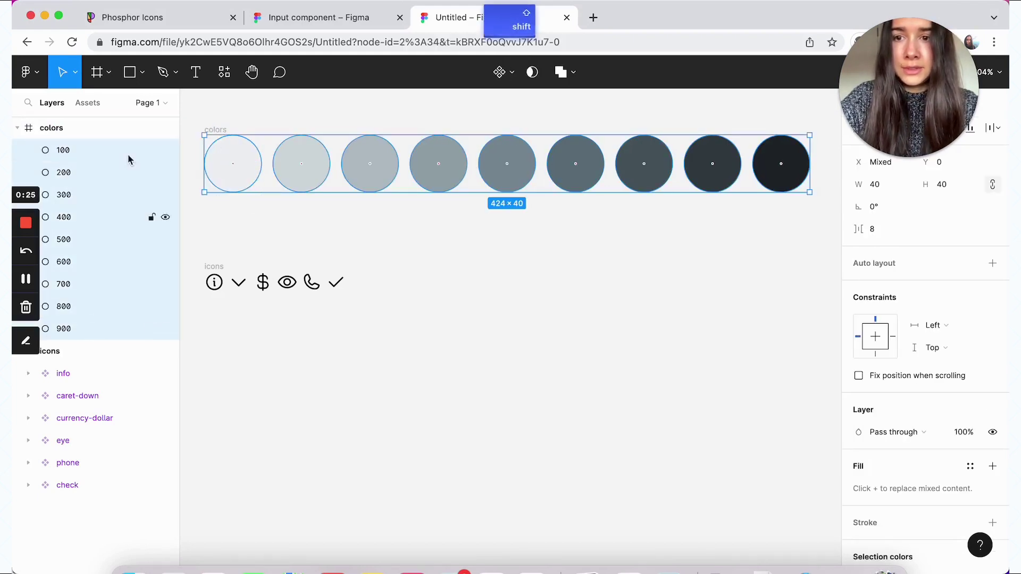
pyautogui.click(223, 74)
pyautogui.write('styler')
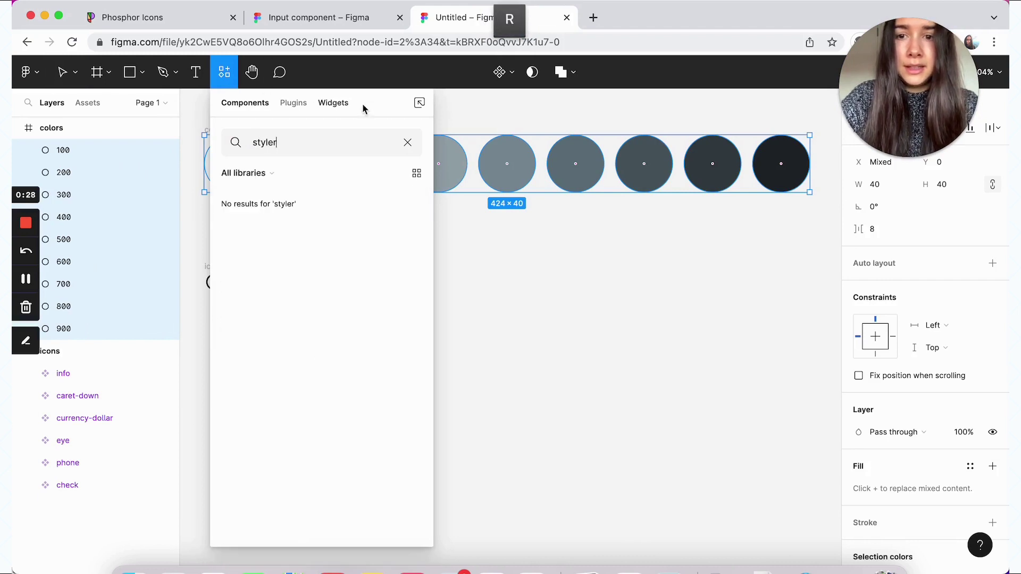
pyautogui.click(296, 106)
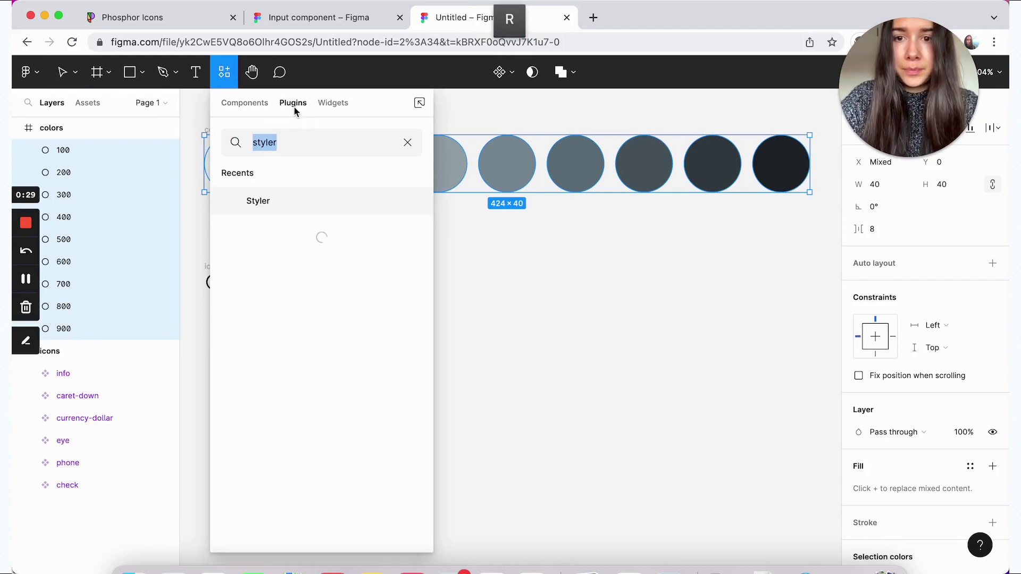
pyautogui.click(413, 201)
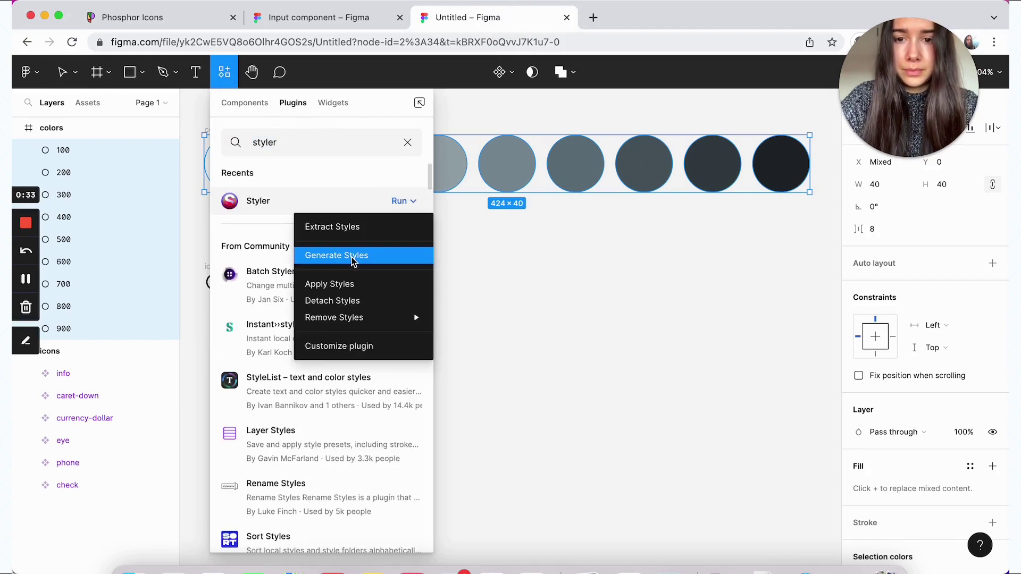
pyautogui.click(353, 260)
# Step: Review the complete list of color styles applied to the selected circles, and clear the selection
pyautogui.scroll(-4, 906, 457)
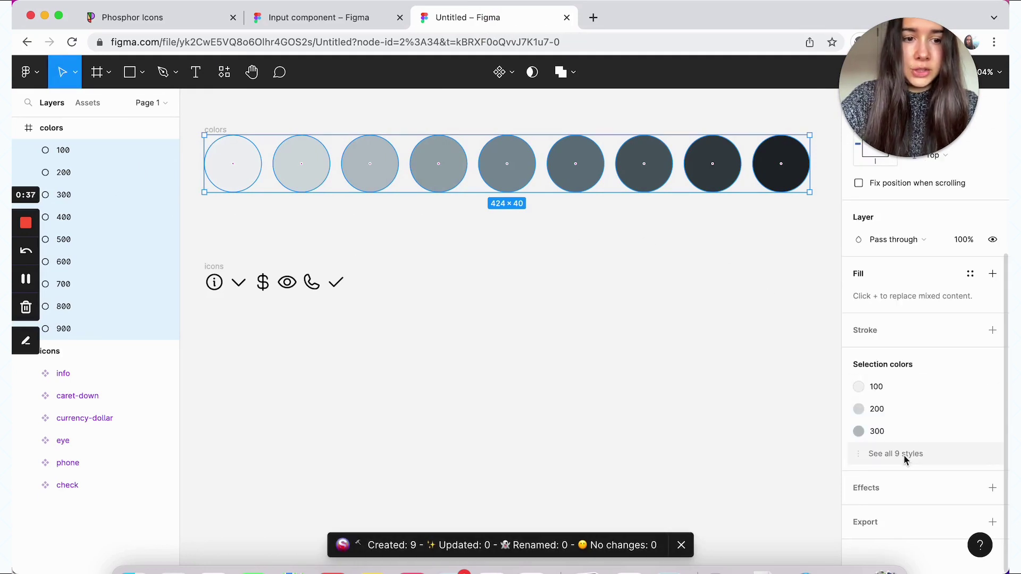
pyautogui.click(906, 457)
pyautogui.scroll(-2, 899, 298)
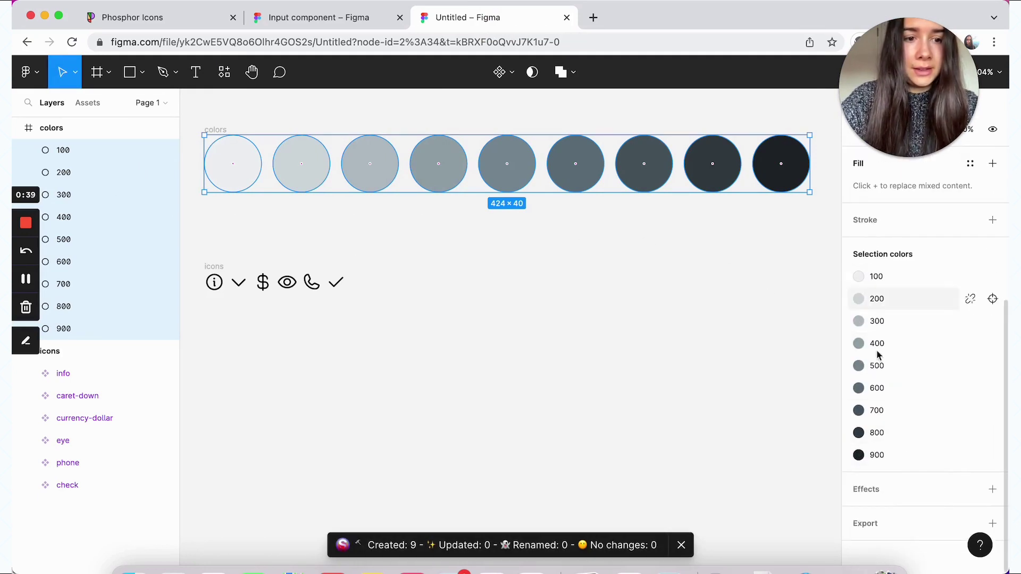
pyautogui.click(723, 398)
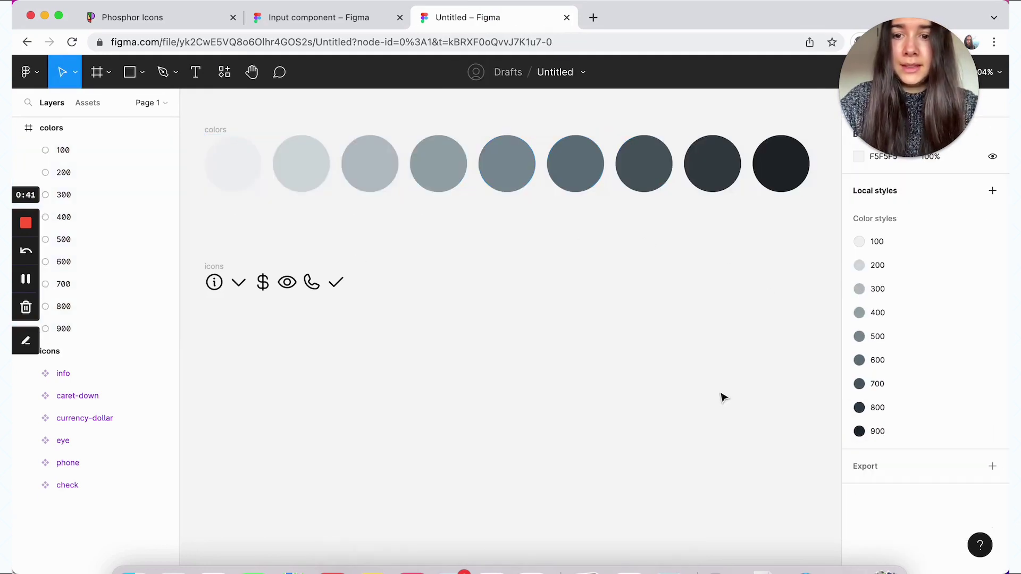
# Step: Look at the Phosphor Icons website as the source for the icons frame, and return to the Untitled Figma file
pyautogui.click(214, 267)
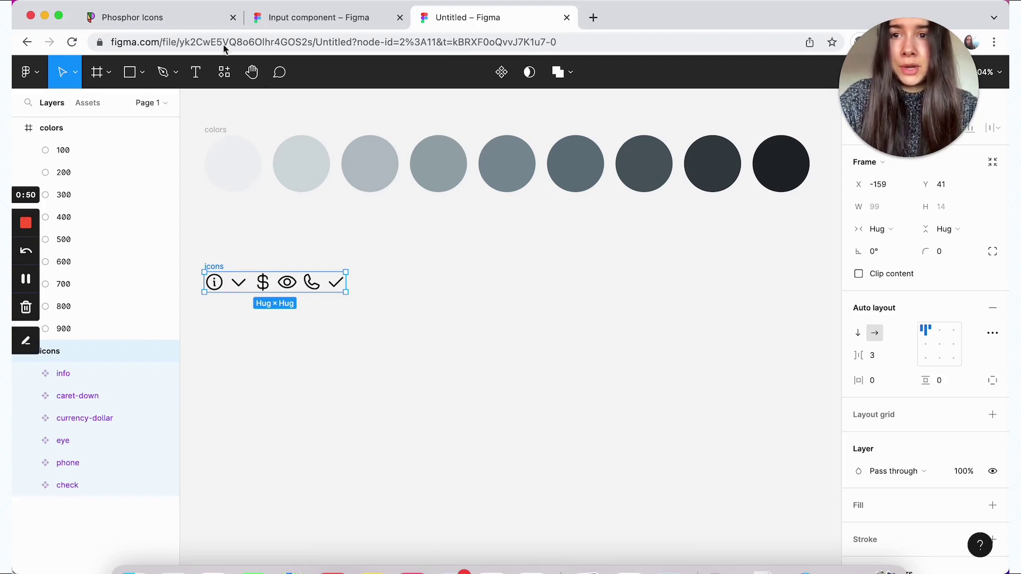
pyautogui.click(176, 21)
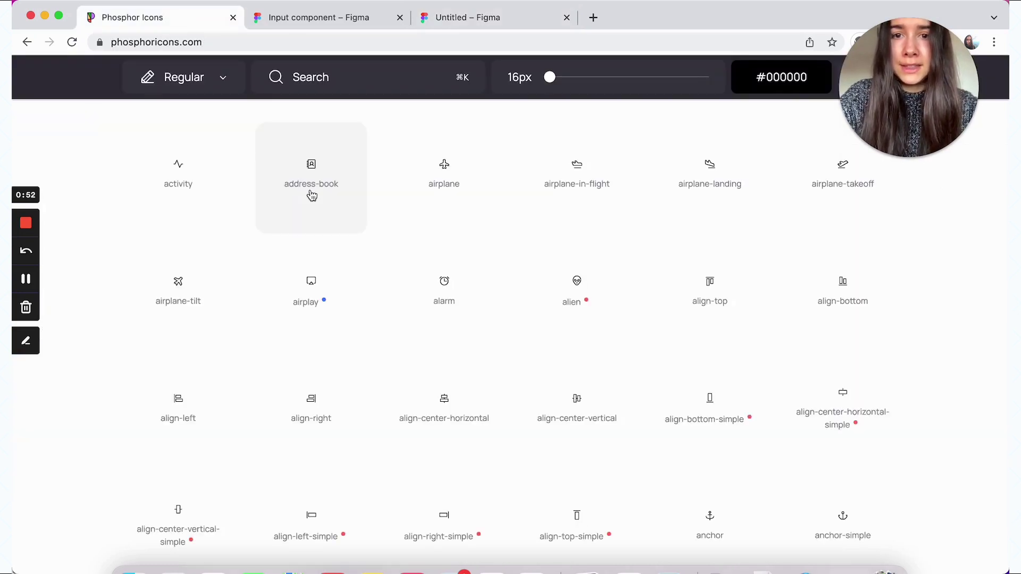
pyautogui.click(470, 17)
# Step: List the local components of the icons group among the file's assets
pyautogui.click(118, 373)
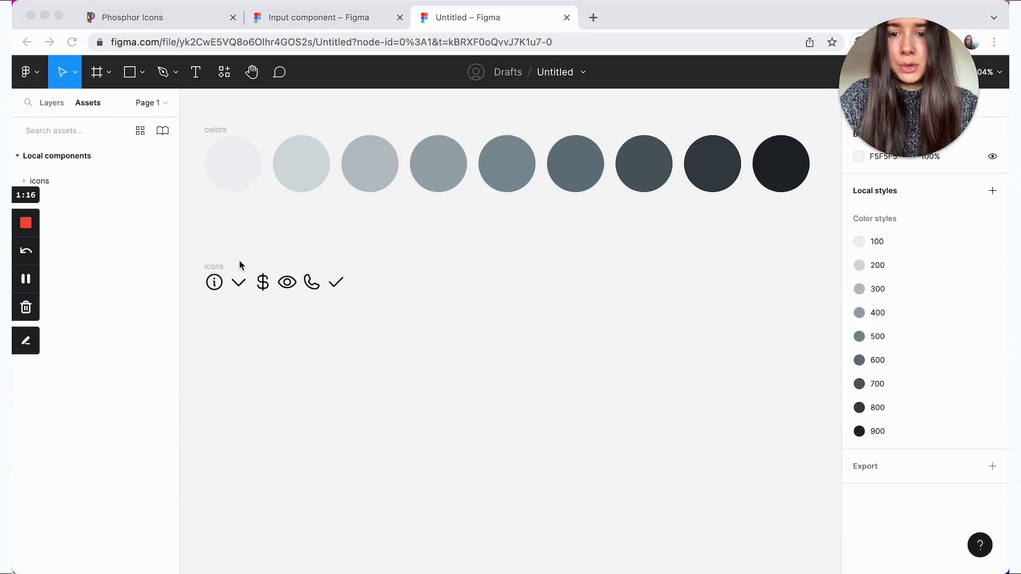
pyautogui.click(53, 184)
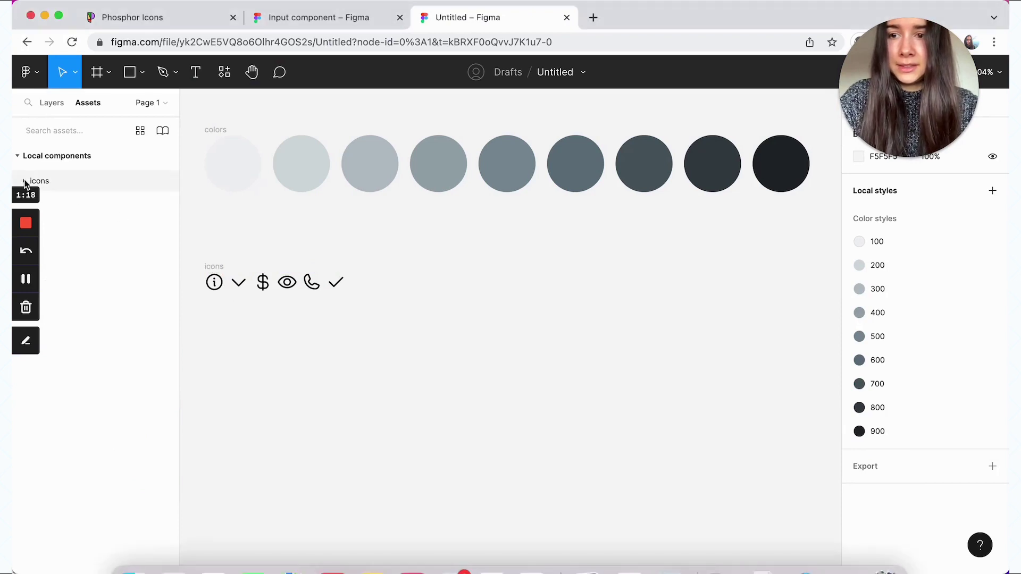
pyautogui.click(25, 182)
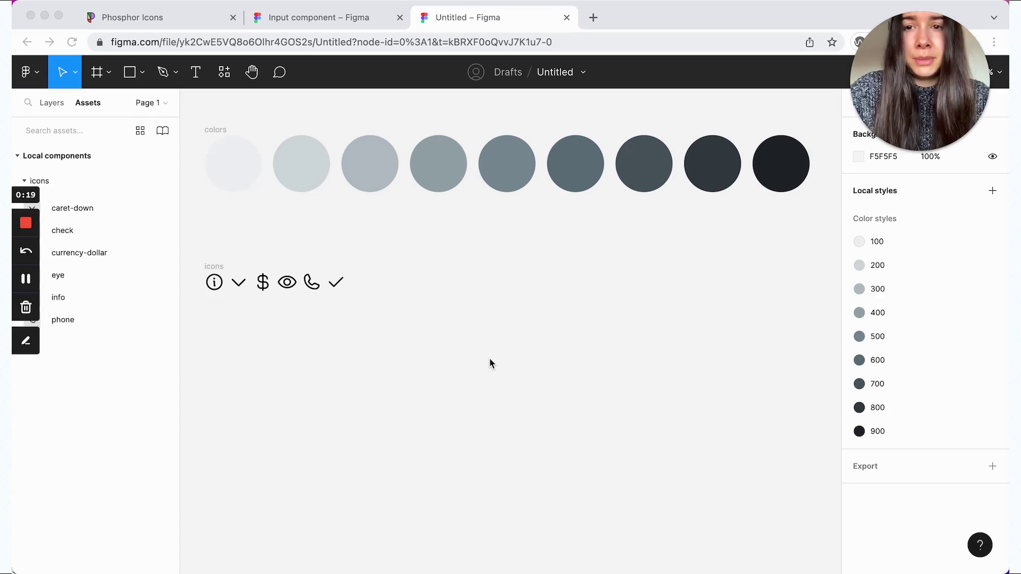
# Step: Add a text layer reading "Label" on the empty canvas below the icons frame
pyautogui.press('t')
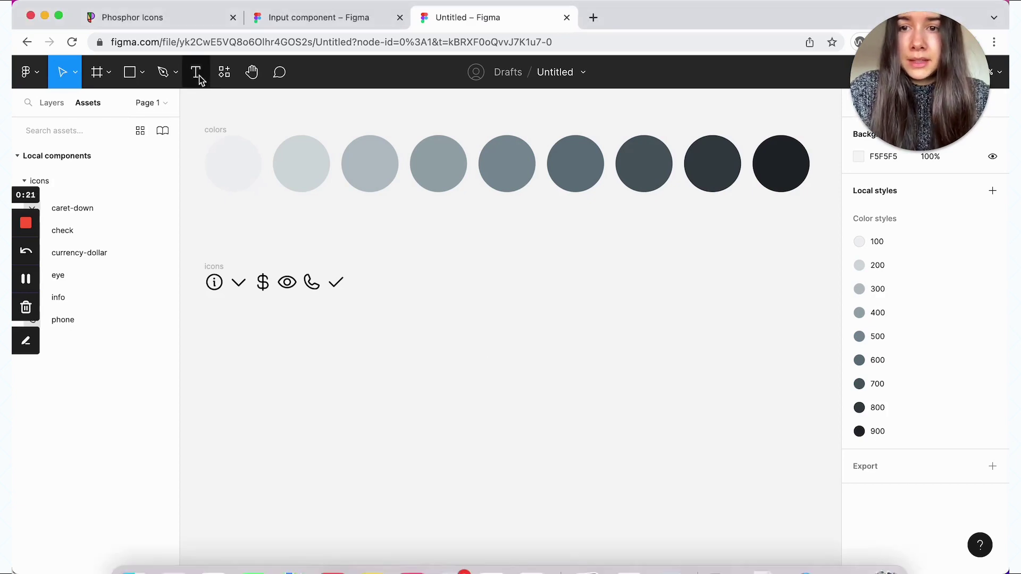
pyautogui.scroll(-3, 344, 339)
pyautogui.scroll(-2, 343, 338)
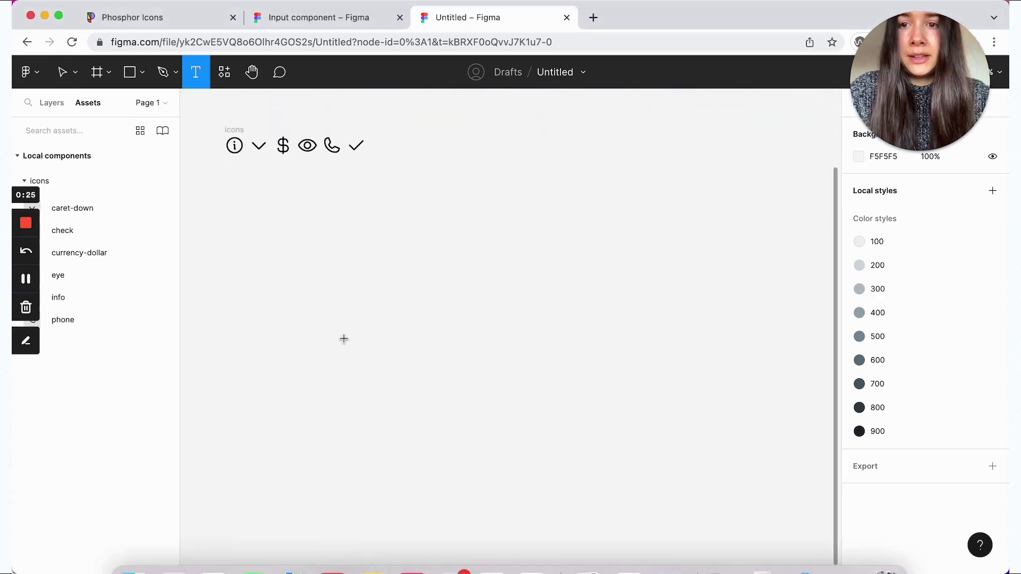
pyautogui.click(326, 263)
pyautogui.write('Label')
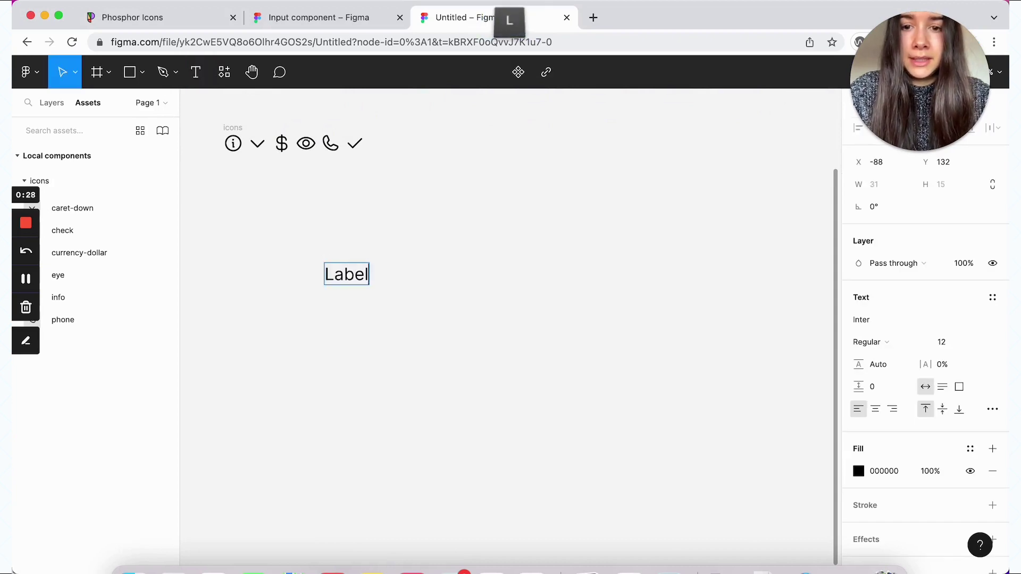
pyautogui.press('Escape')
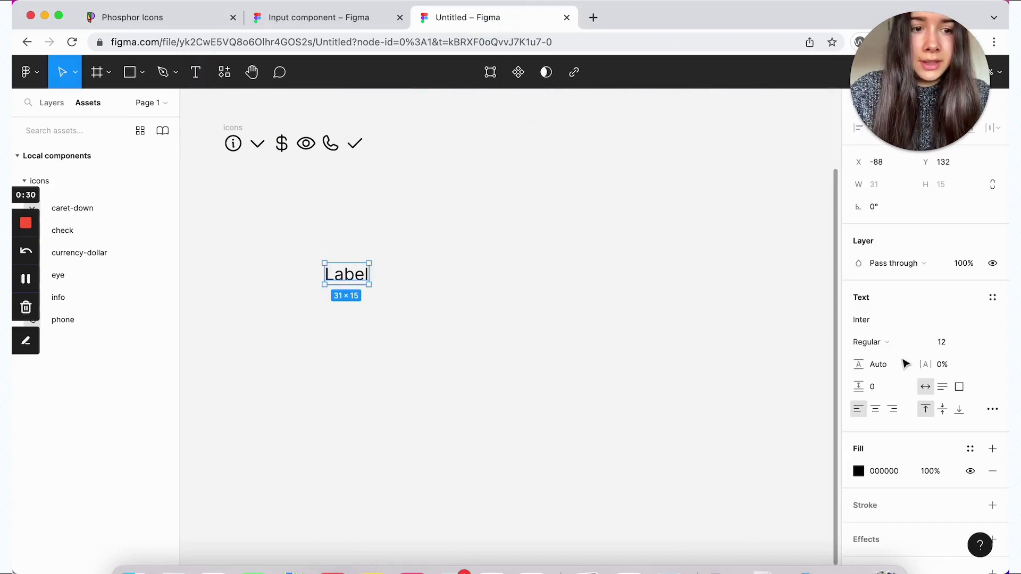
# Step: Set the Label text's font size to 16 and apply color style 700 to its fill
pyautogui.click(947, 341)
pyautogui.write('16')
pyautogui.press('Return')
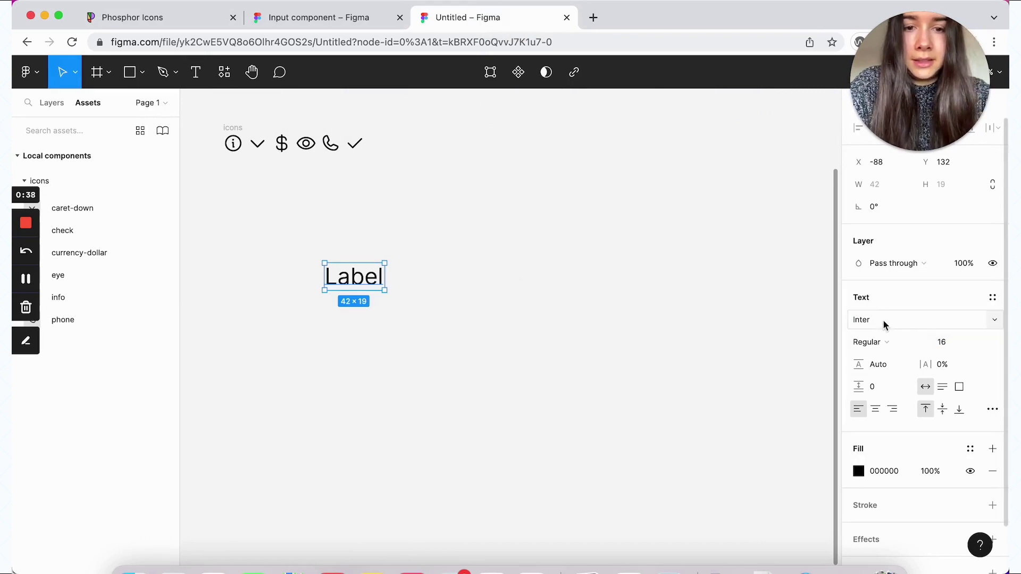
pyautogui.click(971, 449)
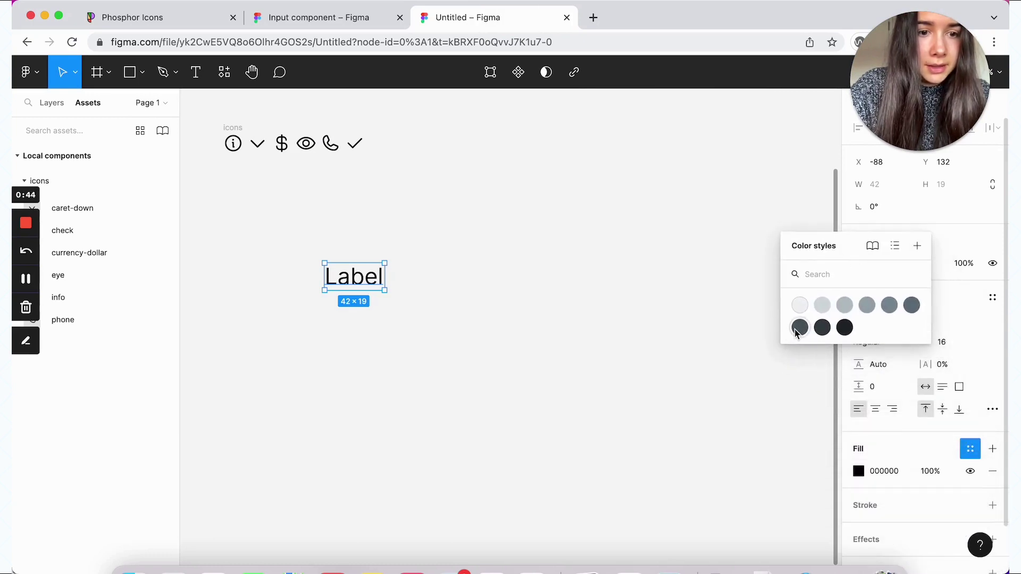
pyautogui.click(799, 328)
pyautogui.click(512, 311)
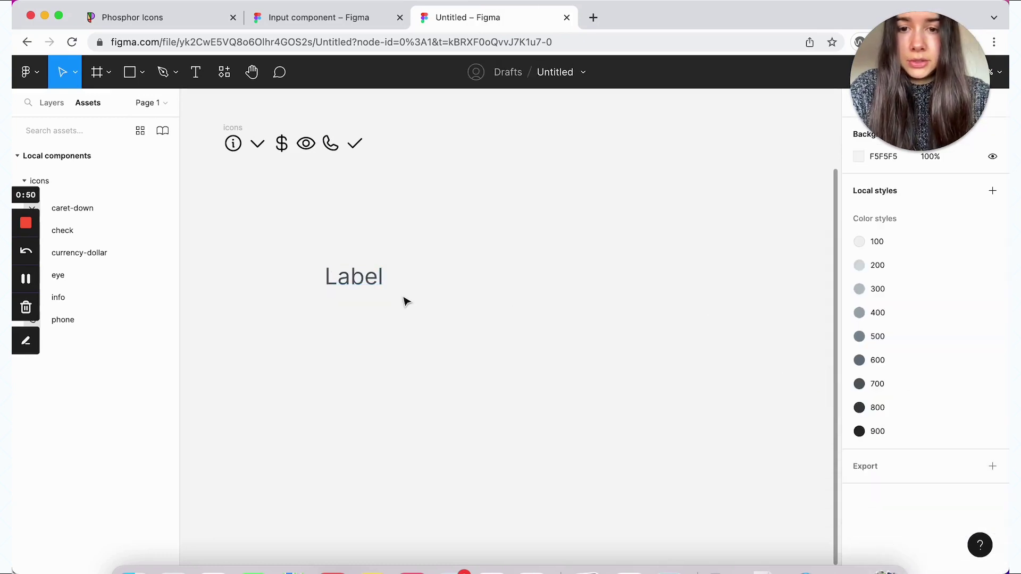
# Step: Place a copy of the info icon just right of the Label text and recolor it with color style 700
pyautogui.hscroll(-1, 425, 271)
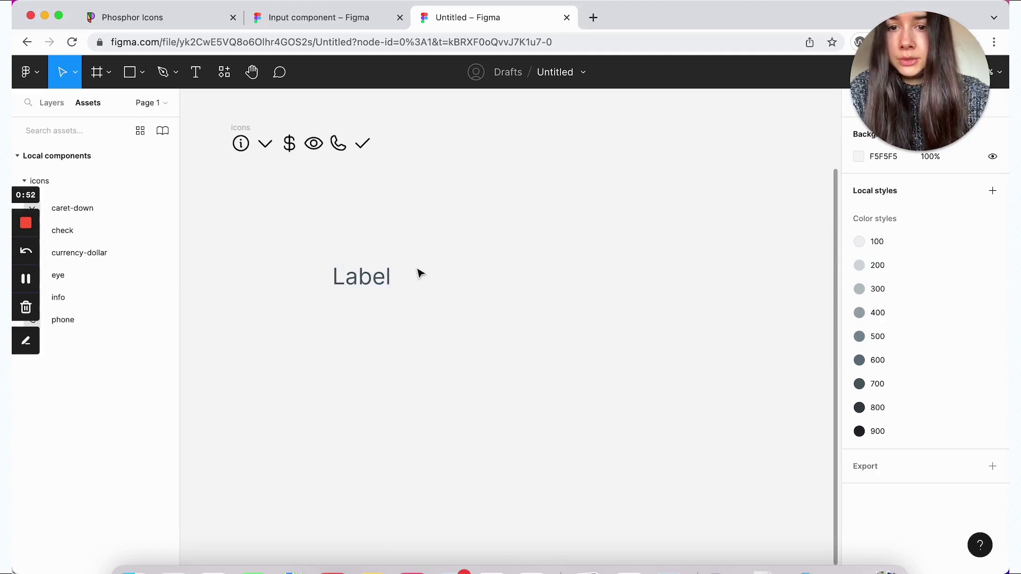
pyautogui.click(367, 275)
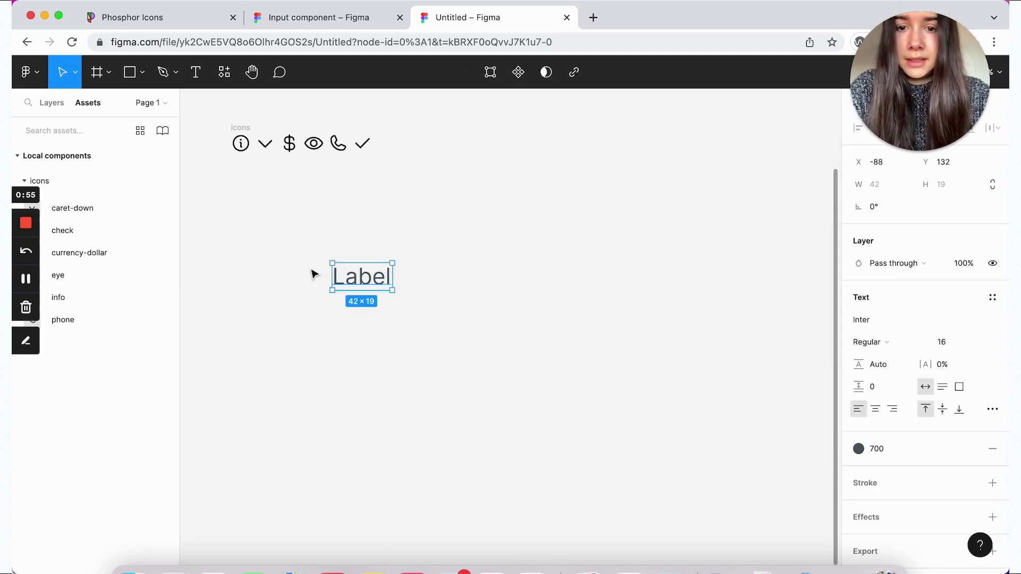
pyautogui.click(242, 145)
pyautogui.moveTo(242, 149); pyautogui.dragTo(409, 280)
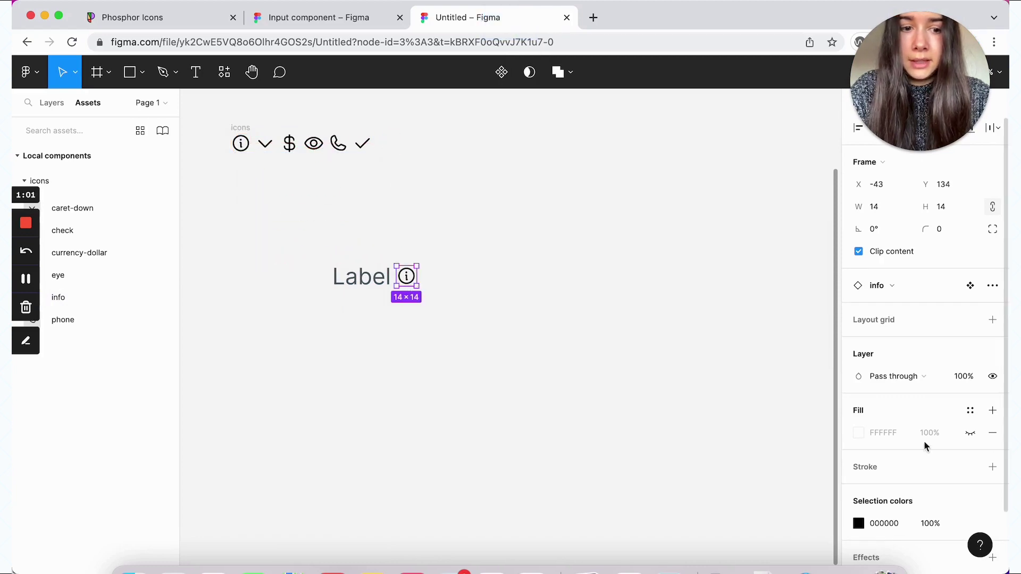
pyautogui.scroll(-2, 946, 478)
pyautogui.click(968, 455)
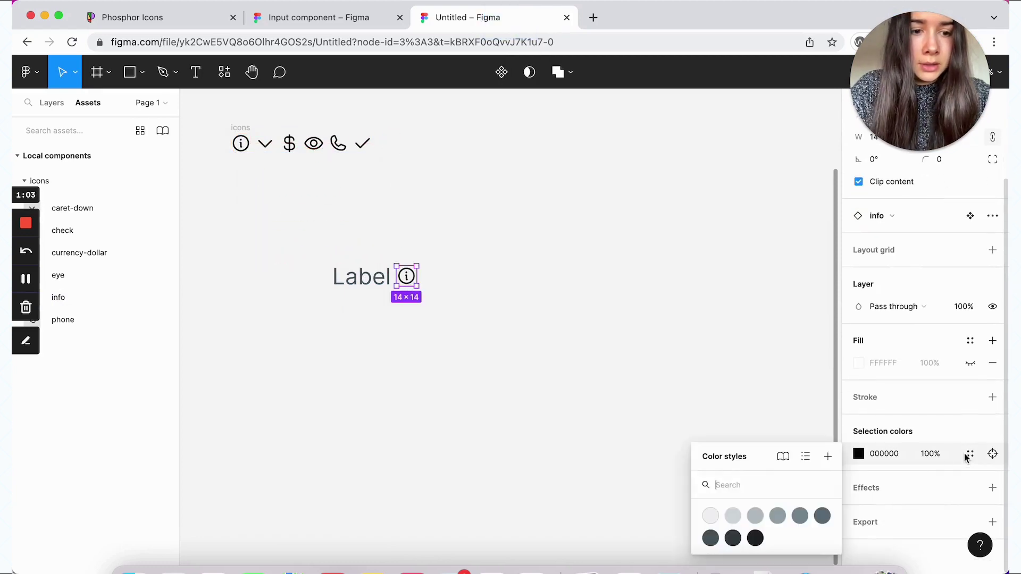
pyautogui.click(710, 539)
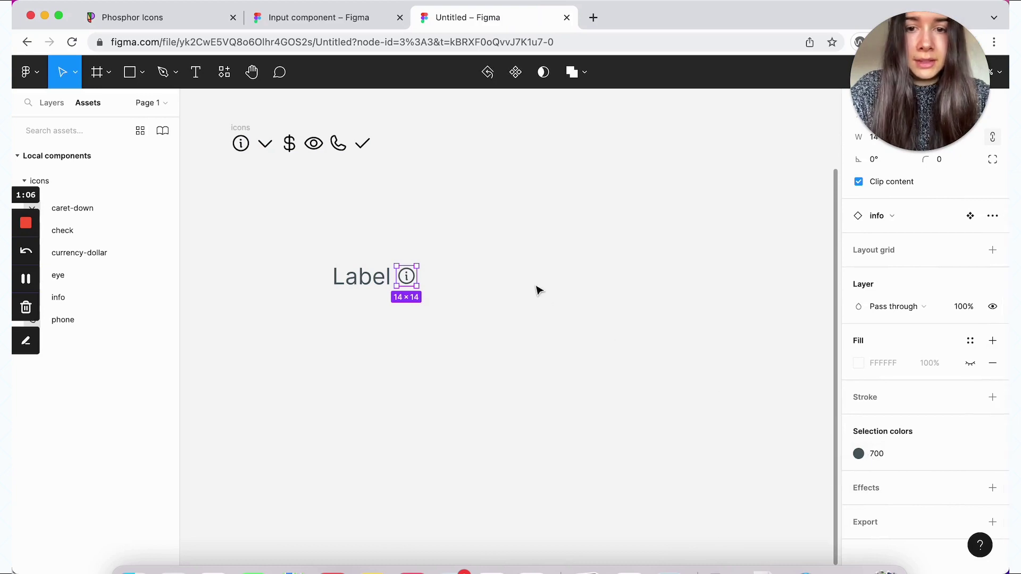
# Step: Wrap the Label text and info icon in a horizontal auto layout with an item spacing of 4
pyautogui.keyDown('shift'); pyautogui.click(360, 281); pyautogui.keyUp('shift')
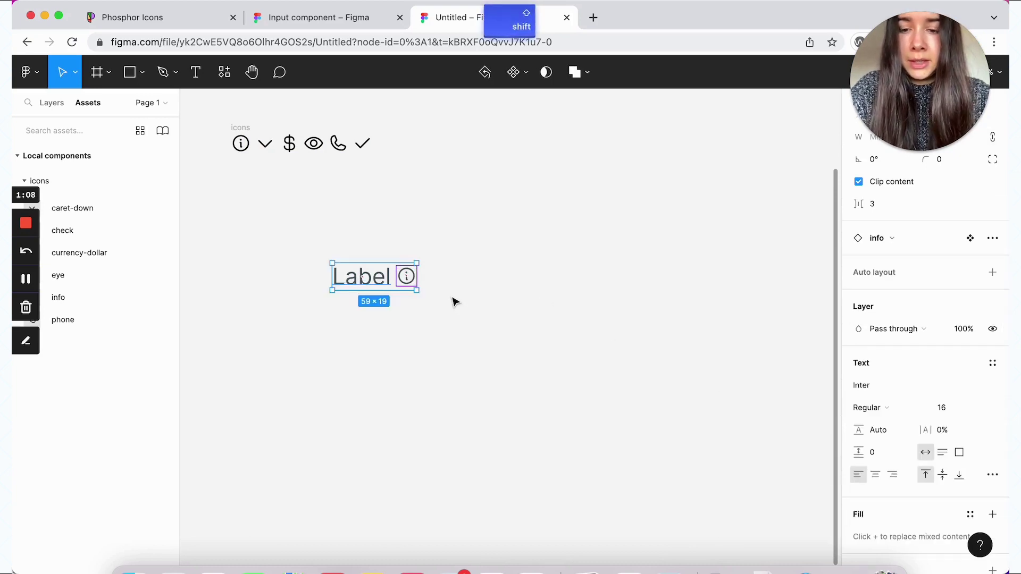
pyautogui.hotkey('shift', 'a')
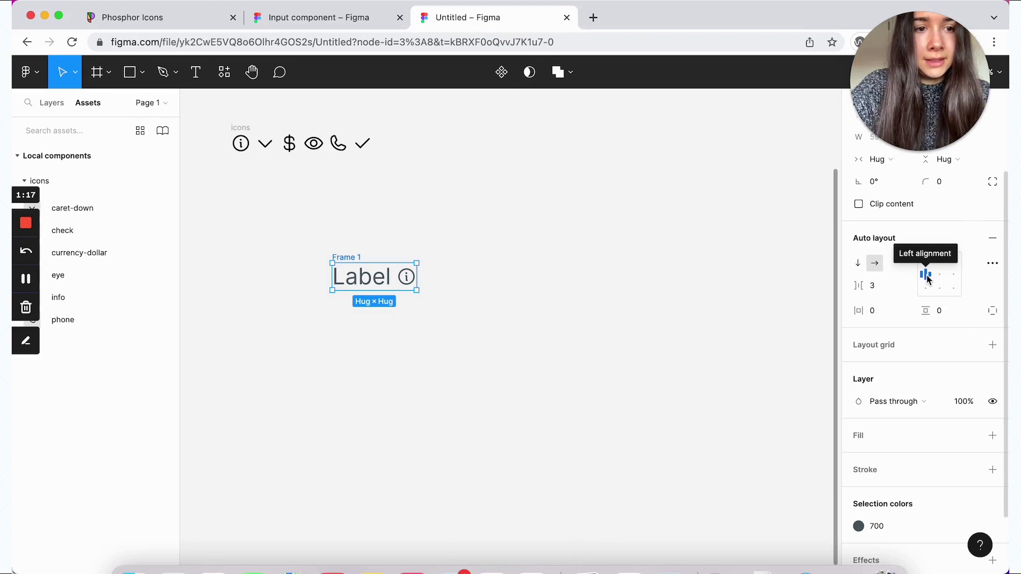
pyautogui.click(889, 286)
pyautogui.write('4')
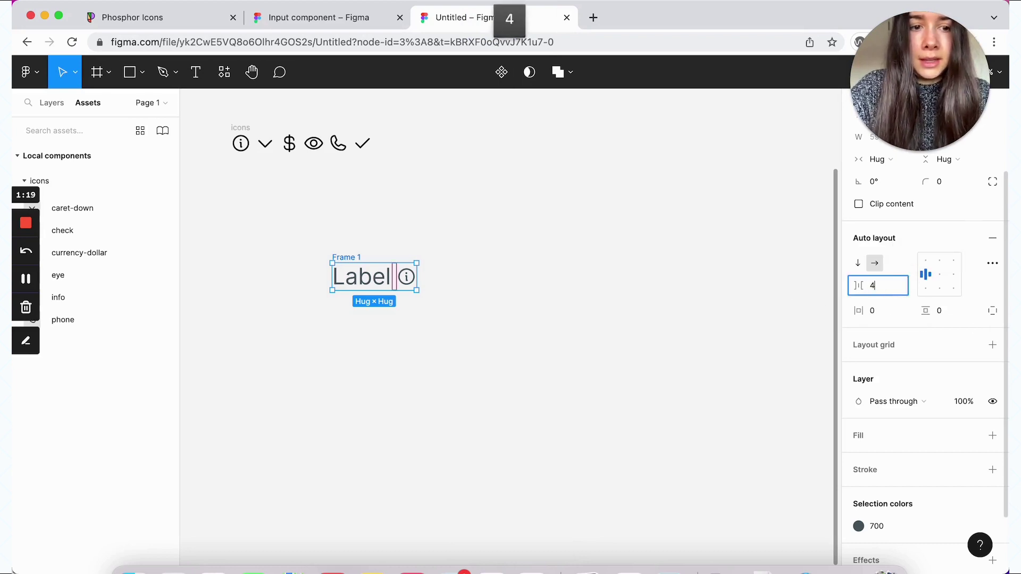
pyautogui.press('Return')
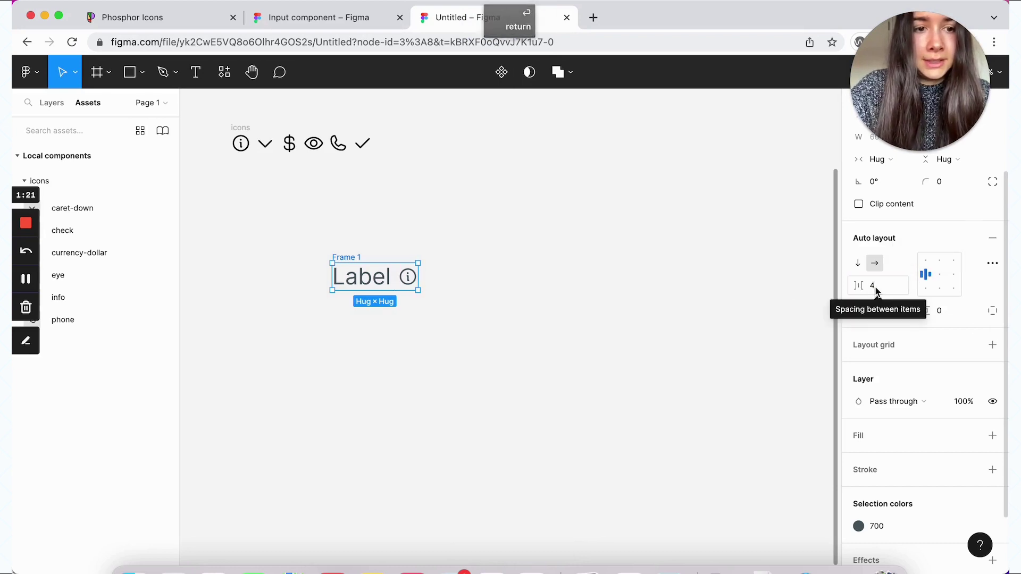
# Step: Duplicate the Label text inside the auto layout frame and change the copy's text to "*"
pyautogui.click(373, 283)
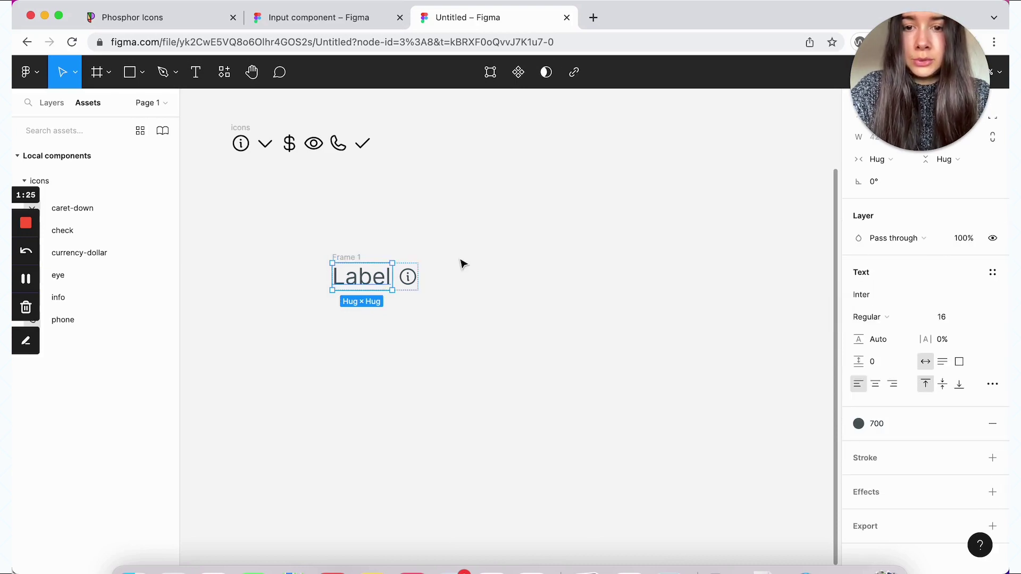
pyautogui.press('super+c')
pyautogui.press('super+v')
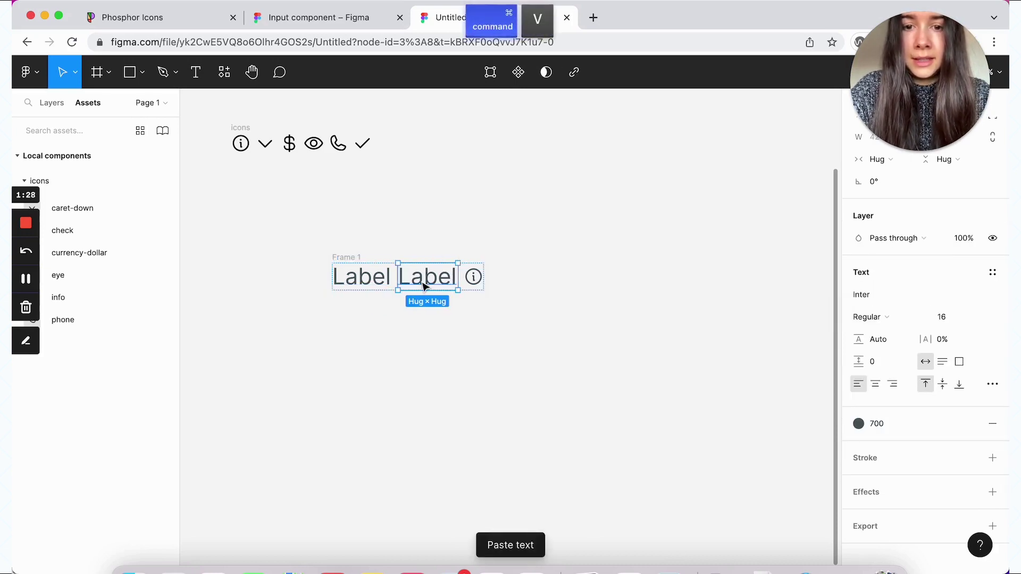
pyautogui.doubleClick(421, 280)
pyautogui.write('*')
pyautogui.press('Escape')
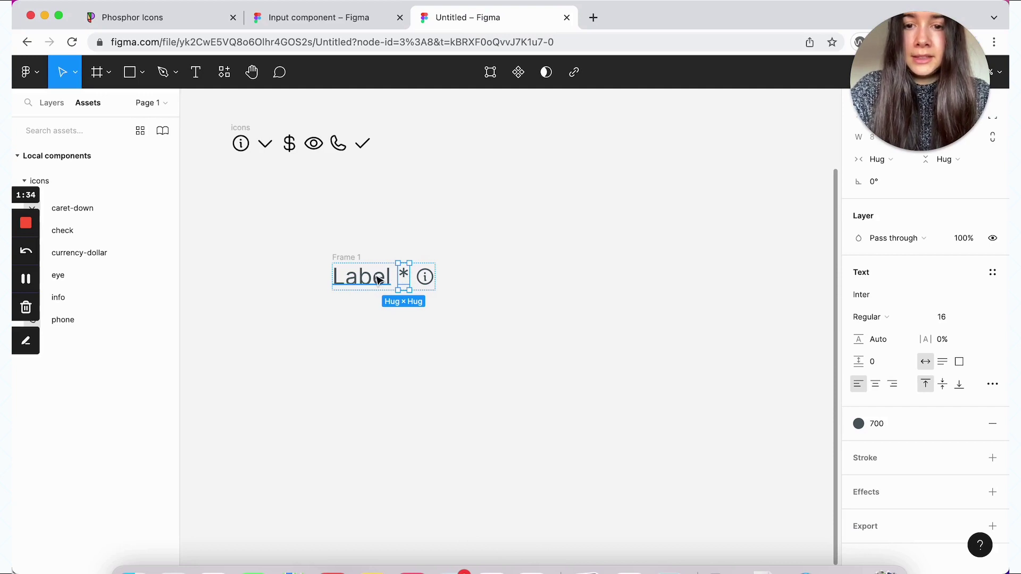
# Step: Detach color style 700 from the asterisk and change its fill to a saturated red
pyautogui.click(894, 424)
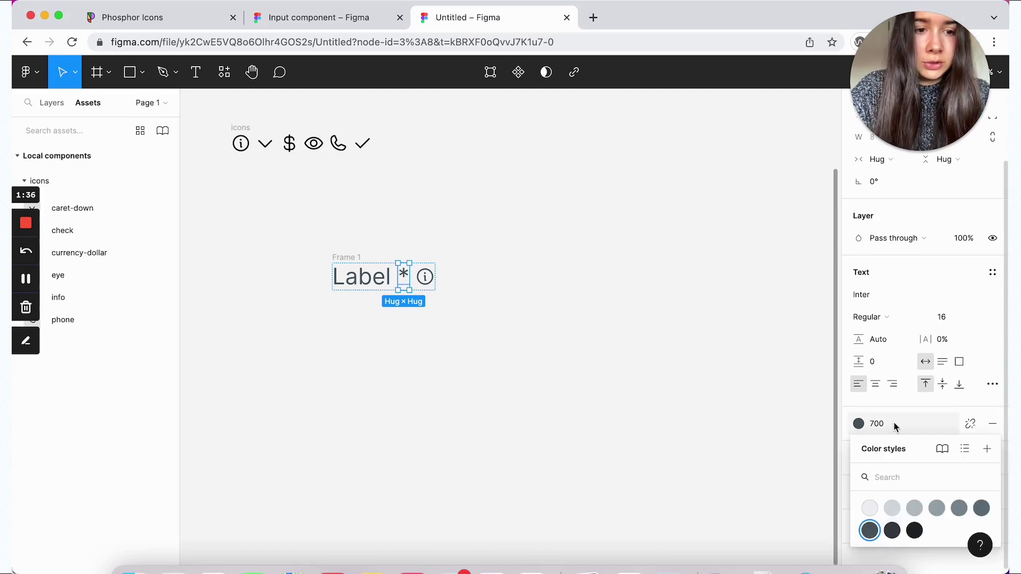
pyautogui.click(894, 425)
pyautogui.click(970, 424)
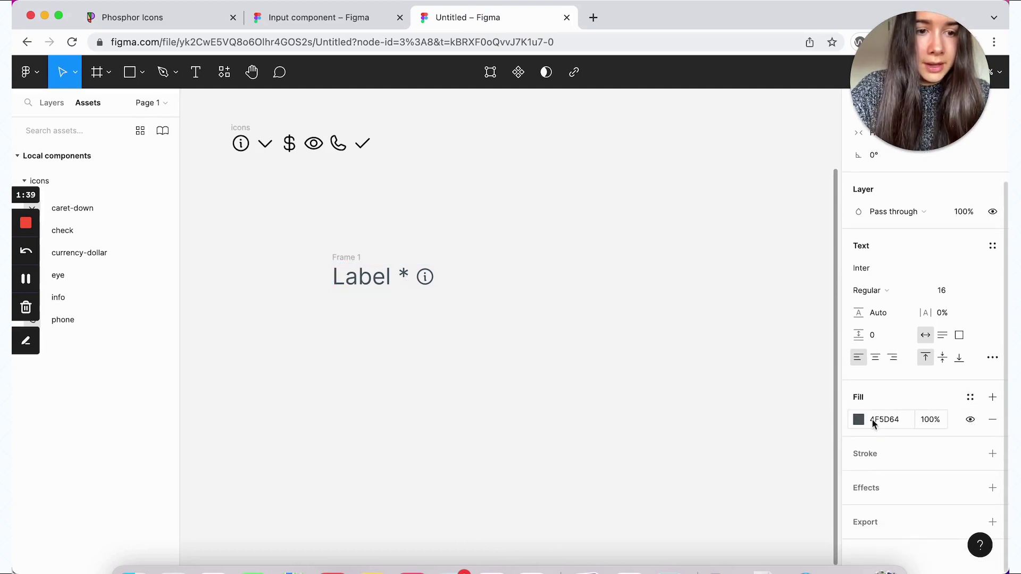
pyautogui.click(859, 420)
pyautogui.moveTo(813, 411); pyautogui.dragTo(828, 416)
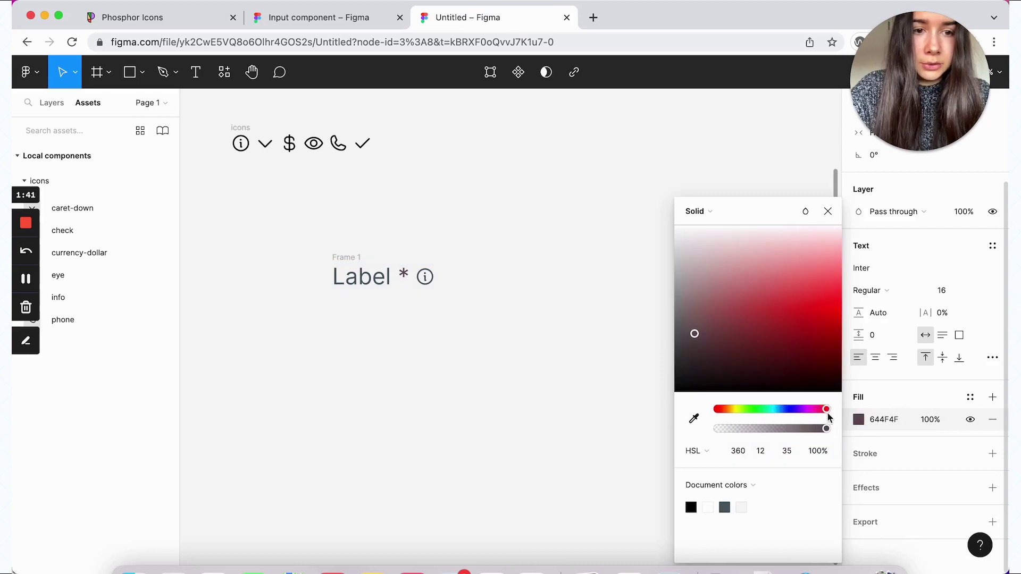
pyautogui.moveTo(825, 316)
pyautogui.mouseDown()
pyautogui.moveTo(824, 304)
pyautogui.moveTo(832, 319)
pyautogui.mouseUp()
pyautogui.click(563, 319)
pyautogui.hscroll(-1, 407, 288)
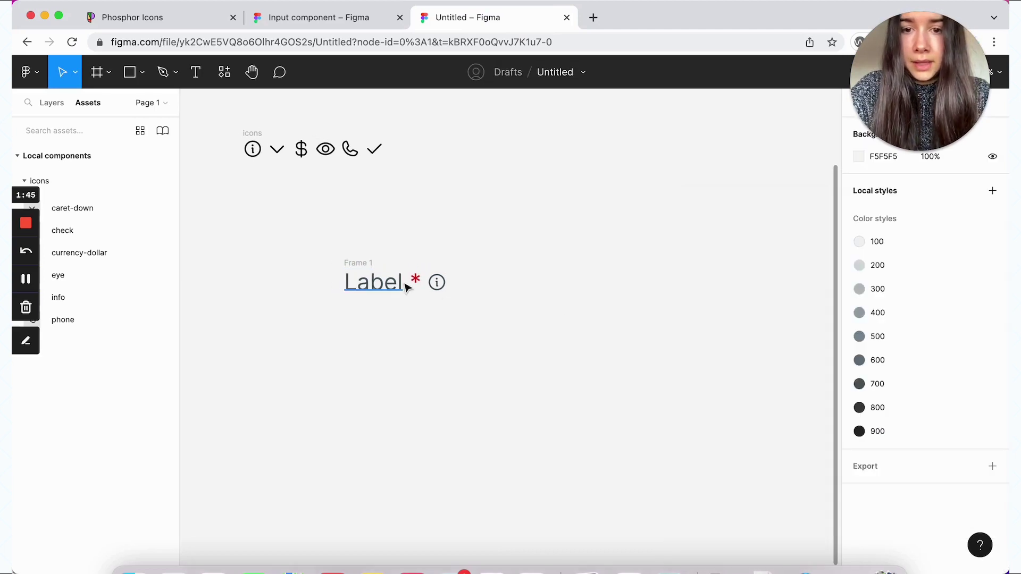
pyautogui.click(416, 285)
pyautogui.click(446, 330)
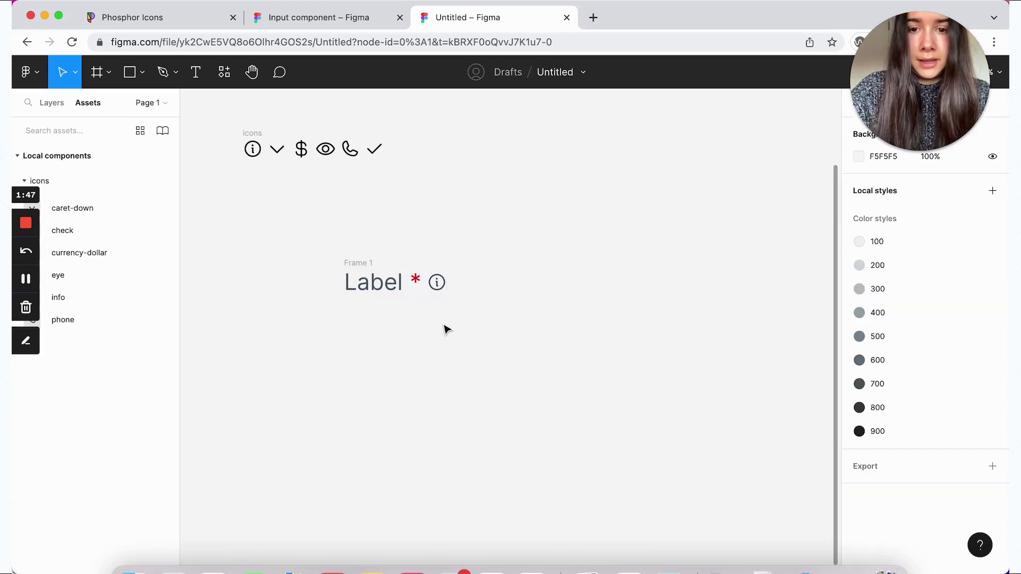
# Step: Turn the auto layout frame holding the Label text, asterisk and info icon into a component named "label"
pyautogui.click(366, 265)
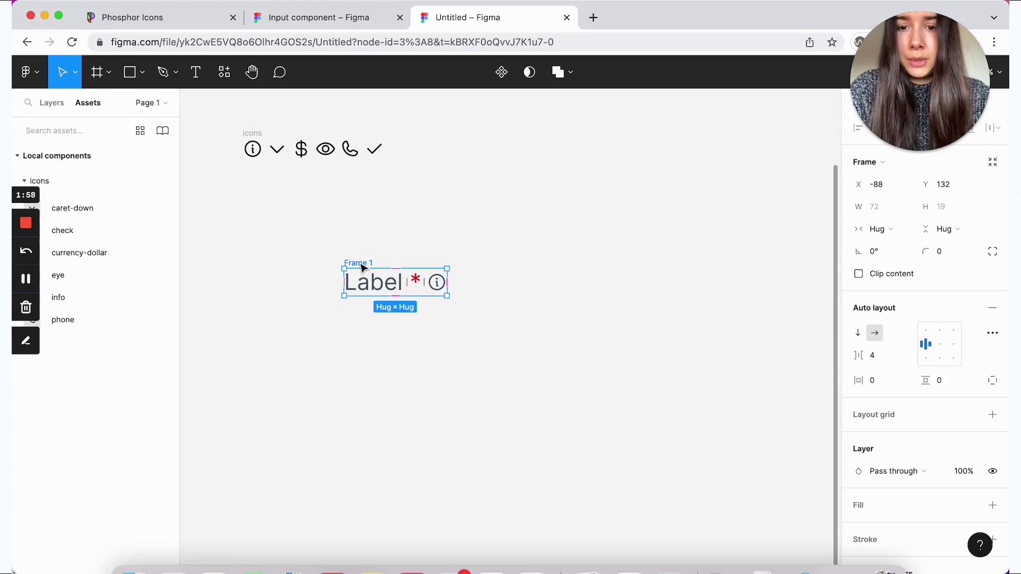
pyautogui.click(501, 72)
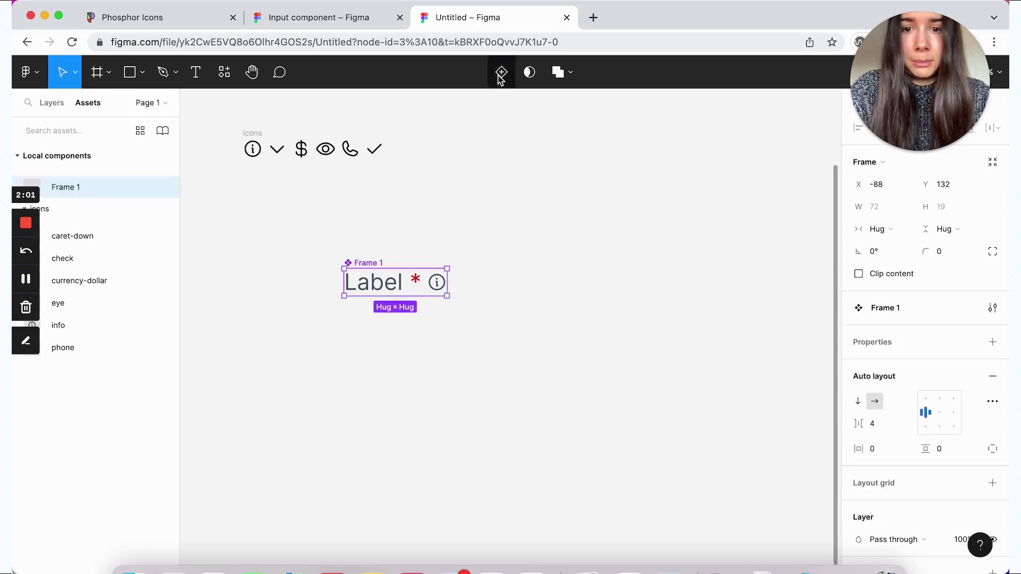
pyautogui.doubleClick(363, 262)
pyautogui.write('label')
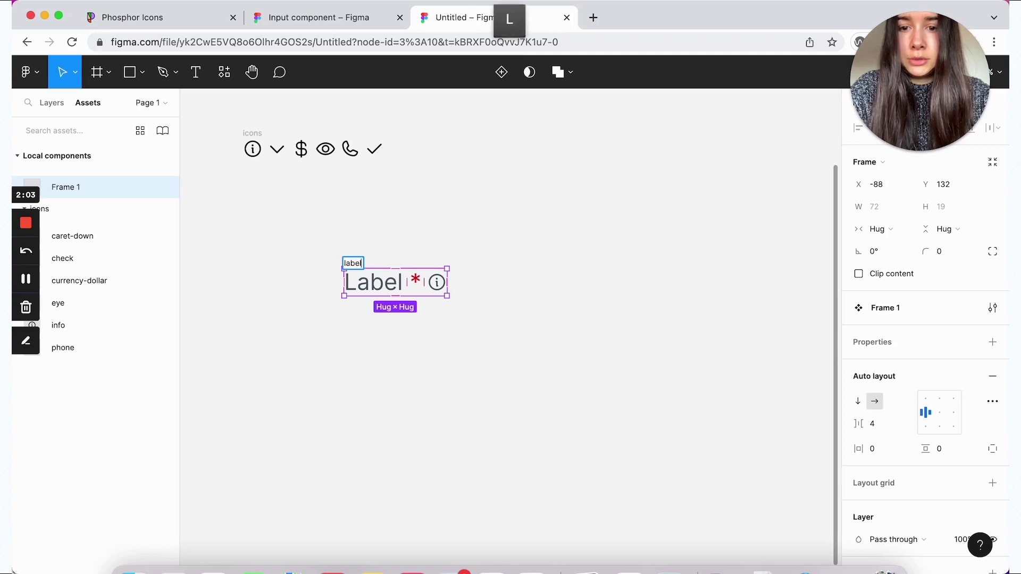
pyautogui.click(365, 229)
# Step: Create a boolean property named "Required" with the value False on the label component
pyautogui.click(360, 273)
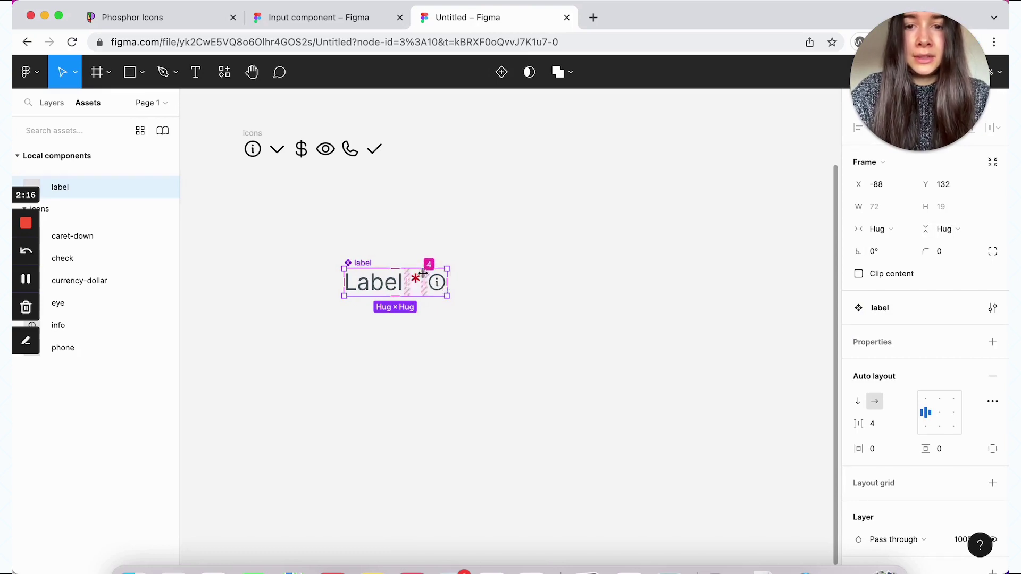
pyautogui.scroll(-2, 856, 371)
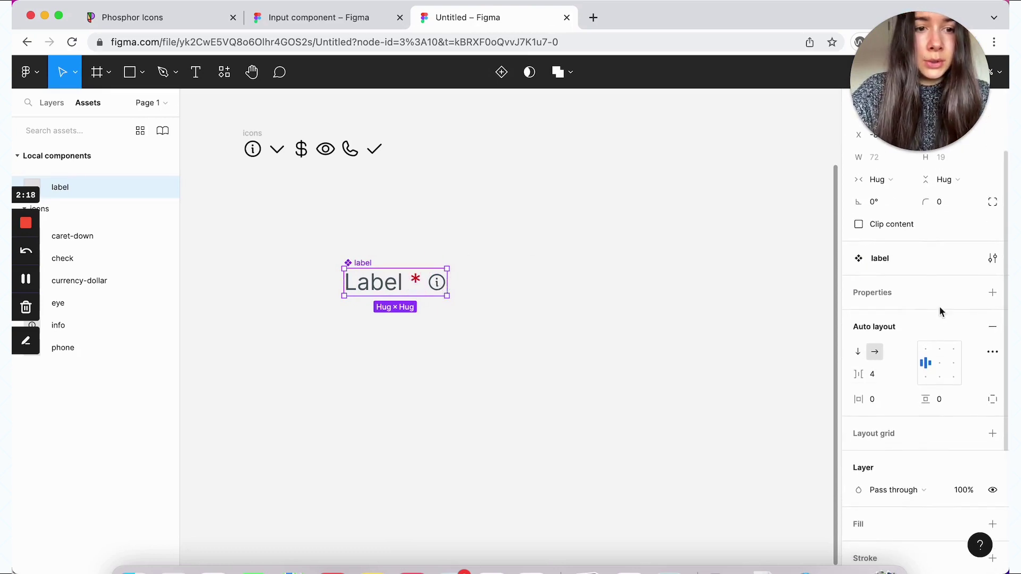
pyautogui.click(988, 296)
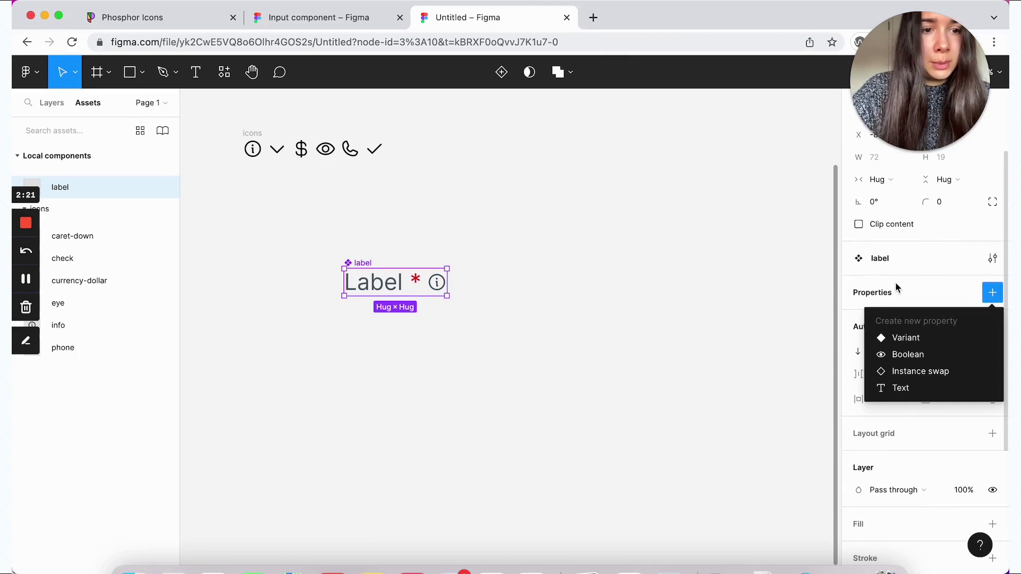
pyautogui.click(913, 355)
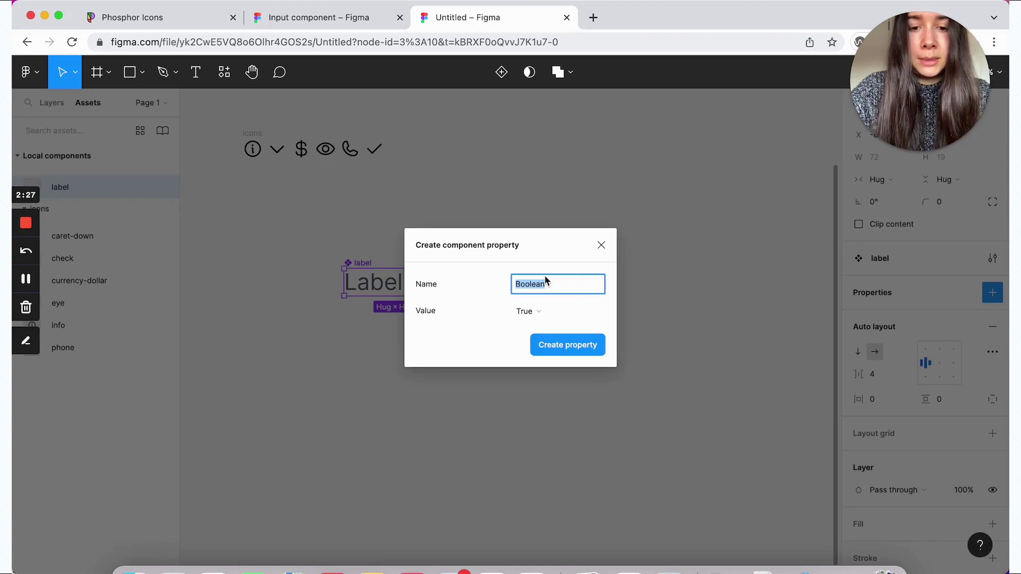
pyautogui.write('Require')
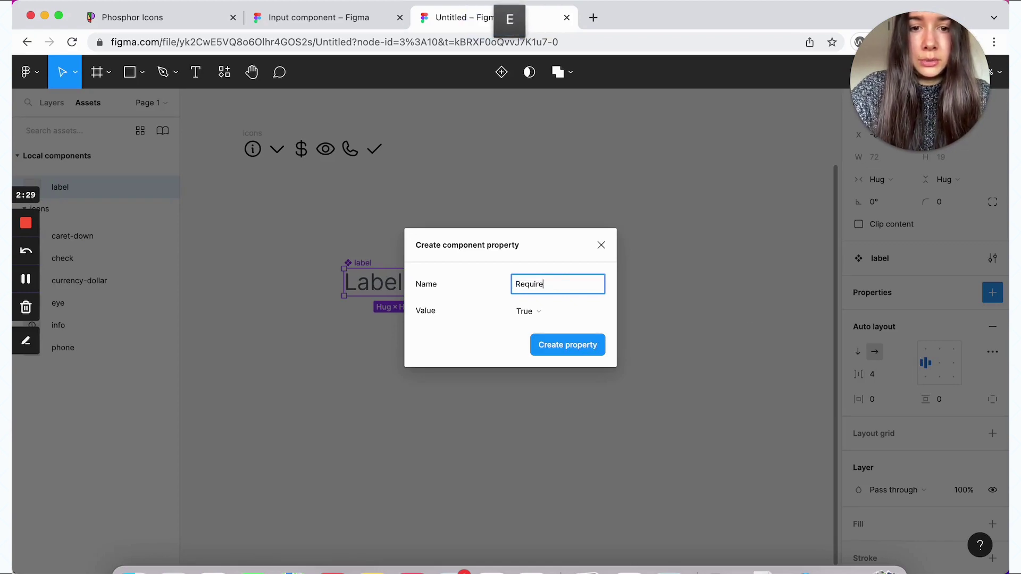
pyautogui.write('d')
pyautogui.click(529, 313)
pyautogui.click(547, 328)
pyautogui.click(567, 345)
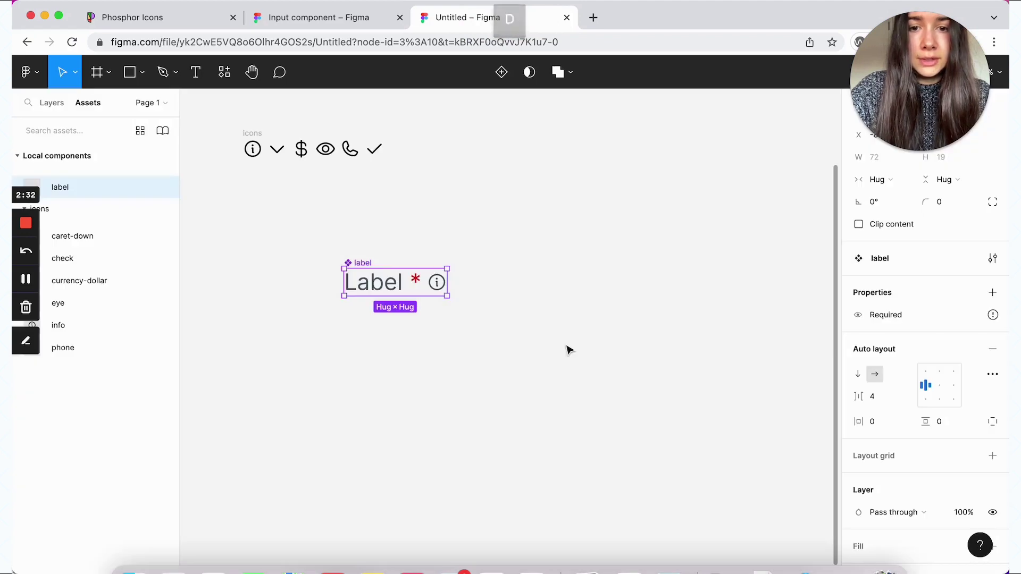
# Step: Link the asterisk's layer visibility to the Required property
pyautogui.doubleClick(419, 288)
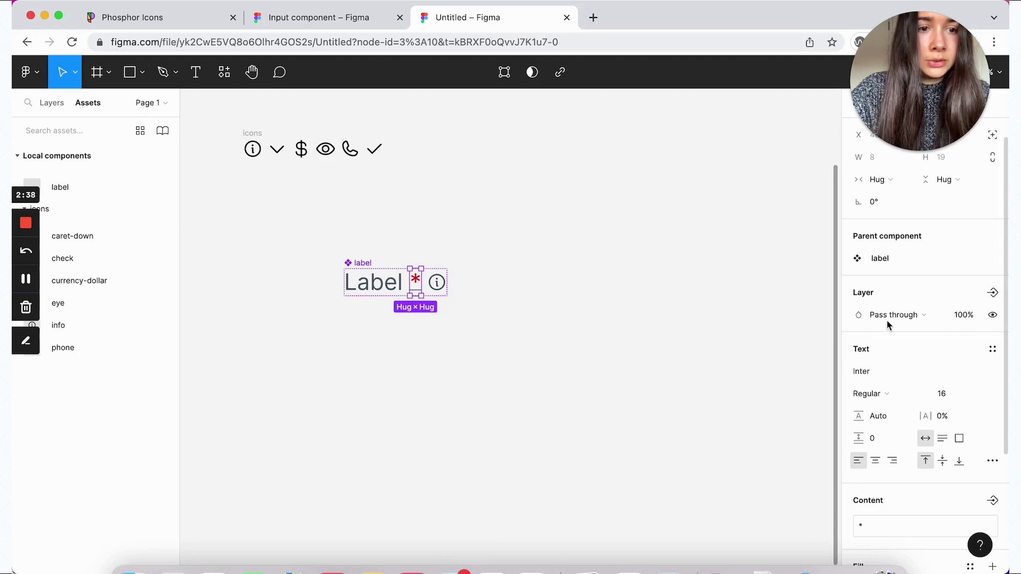
pyautogui.click(992, 294)
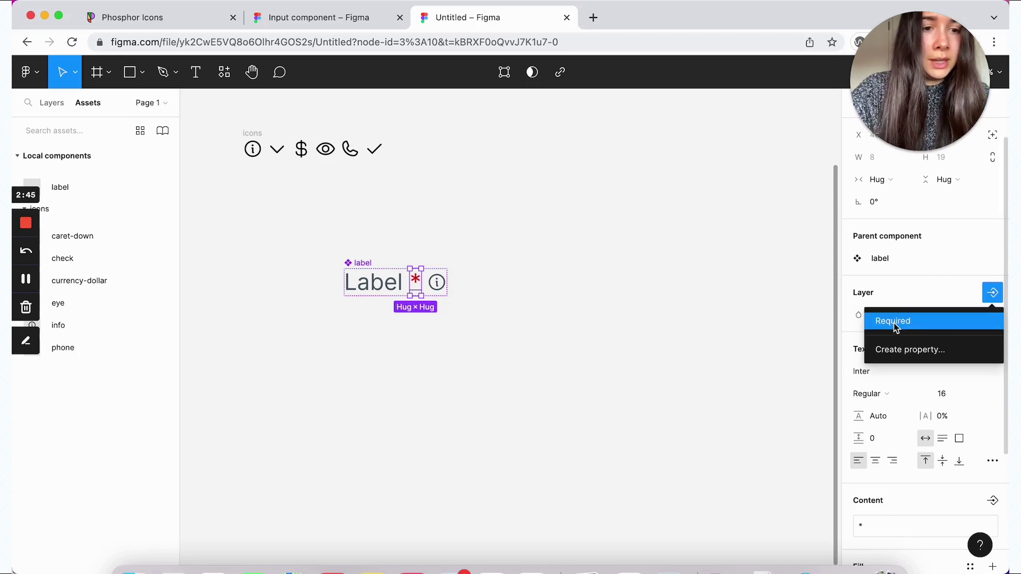
pyautogui.click(900, 326)
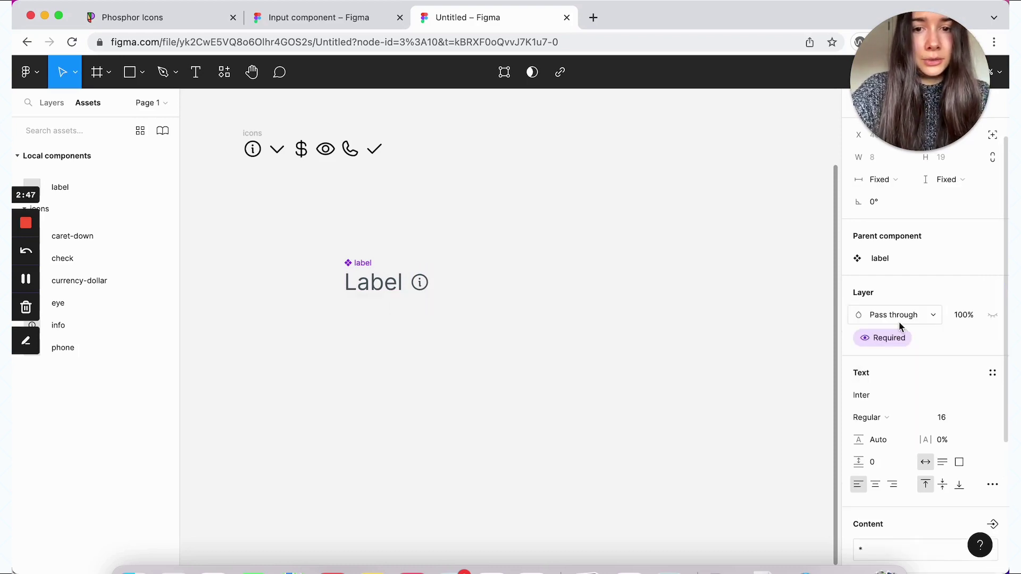
pyautogui.click(628, 330)
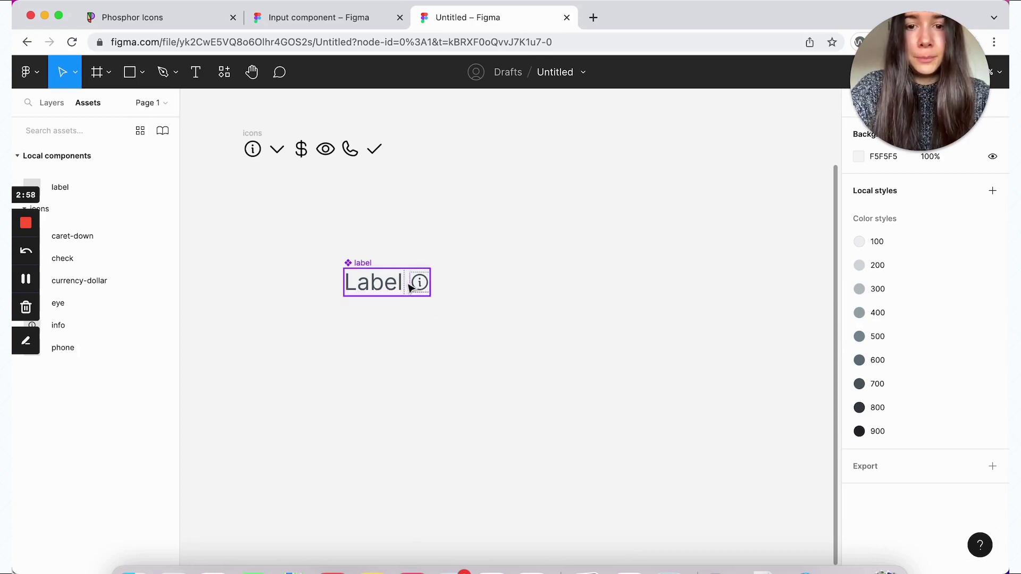
# Step: Create a second boolean property named "Info" with the value False on the label component
pyautogui.click(363, 266)
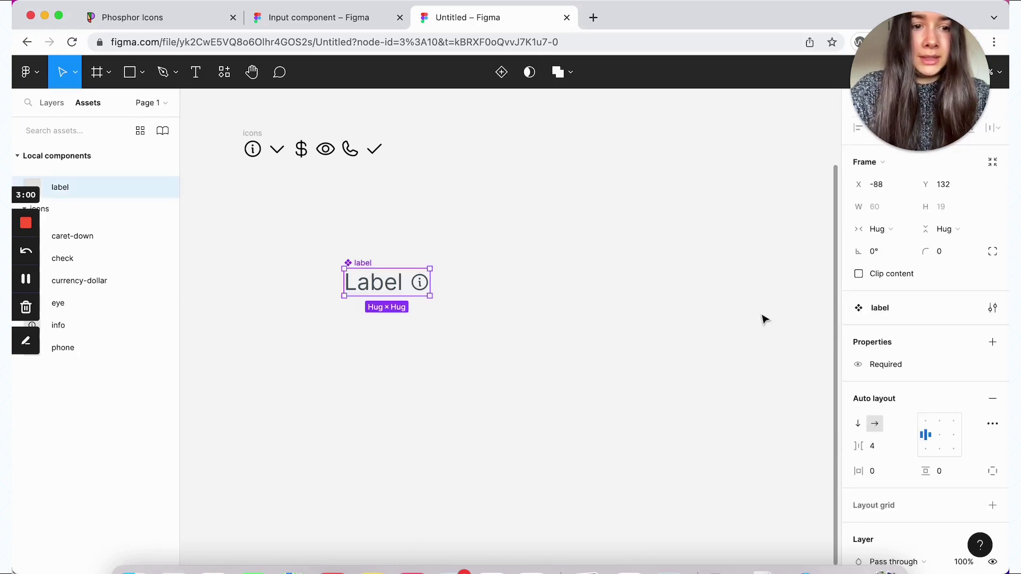
pyautogui.click(990, 343)
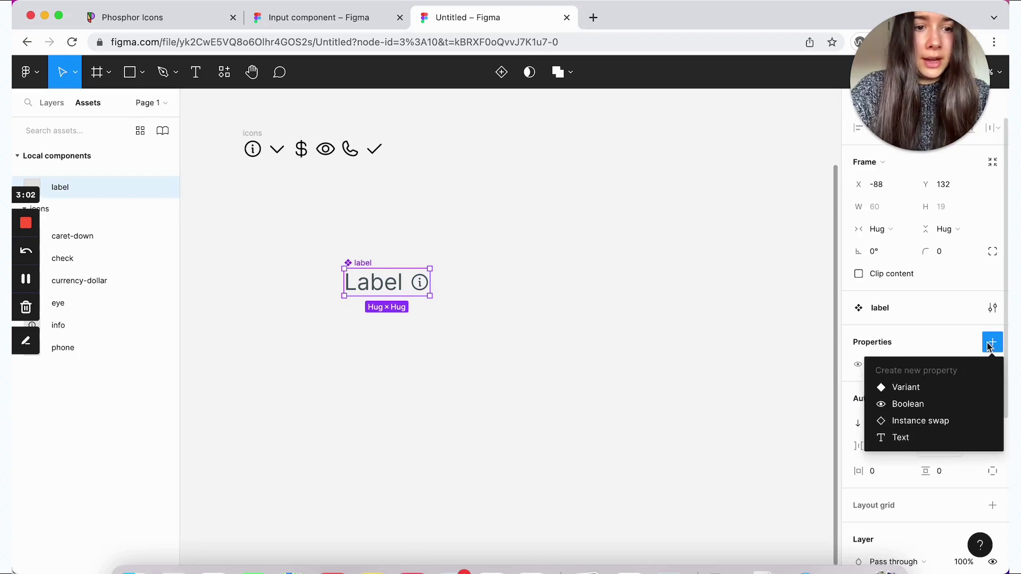
pyautogui.click(935, 407)
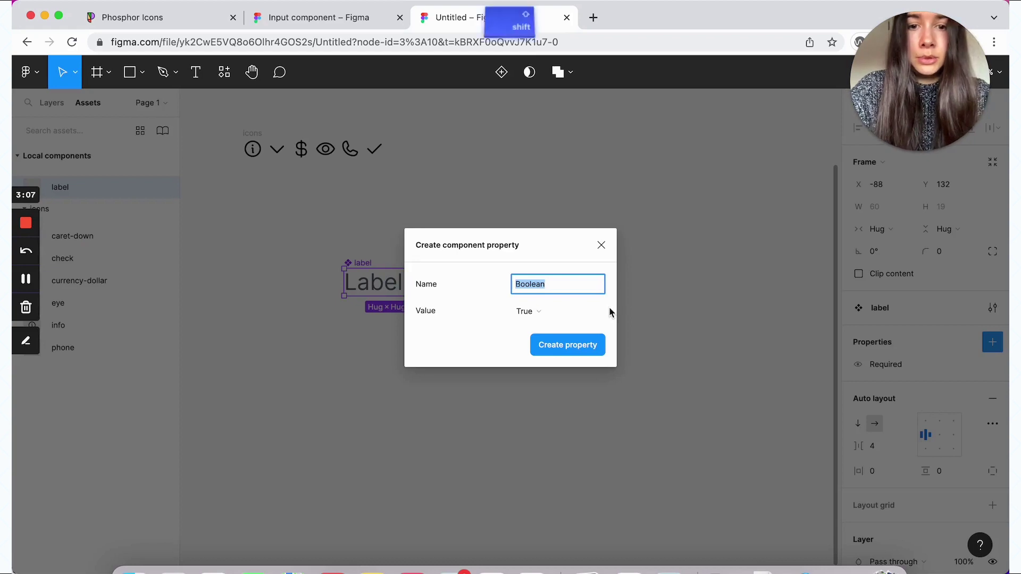
pyautogui.write('Info')
pyautogui.click(528, 311)
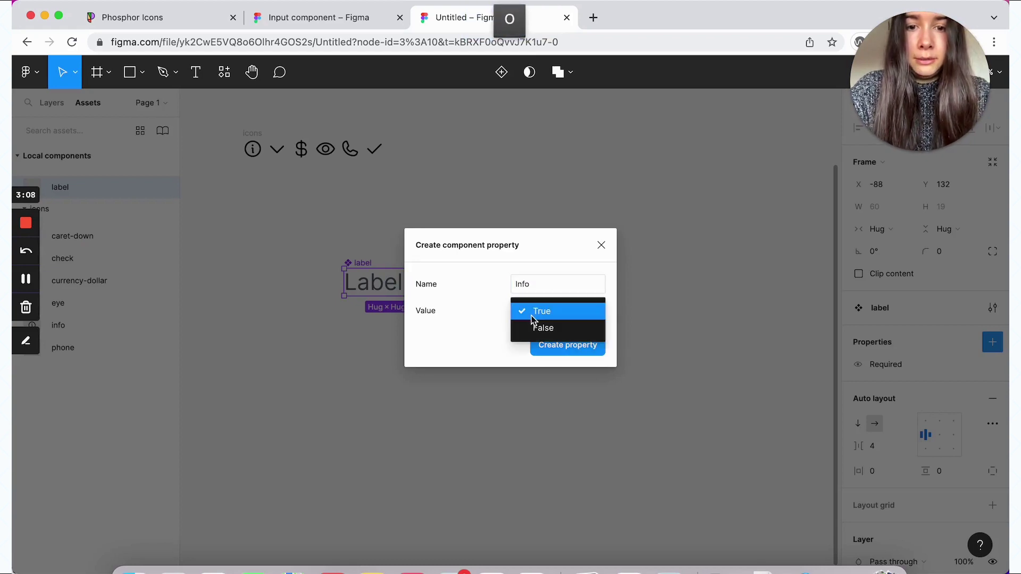
pyautogui.click(551, 333)
pyautogui.click(568, 350)
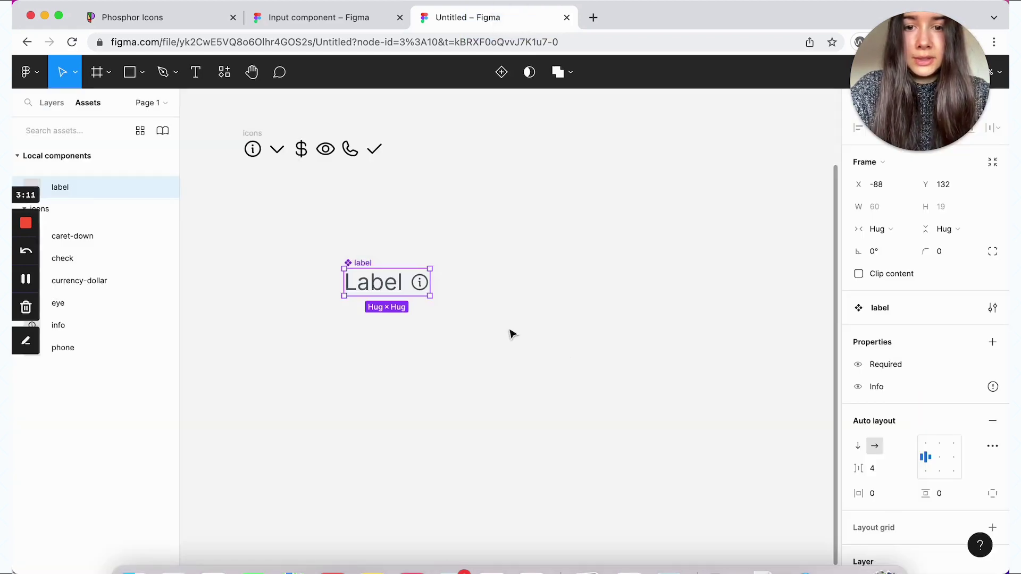
# Step: Link the info icon's layer visibility to the Info property
pyautogui.doubleClick(418, 284)
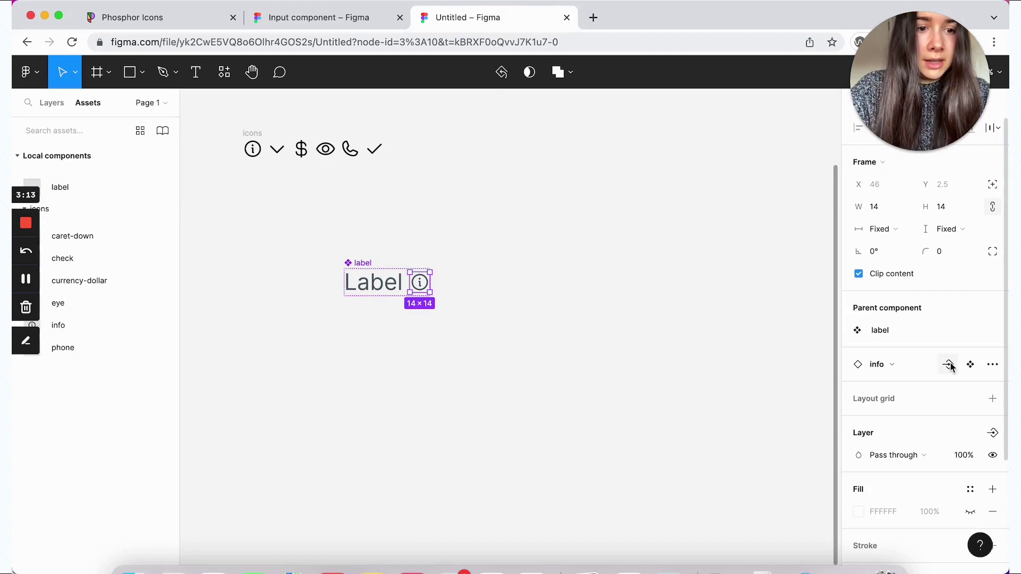
pyautogui.scroll(-2, 947, 371)
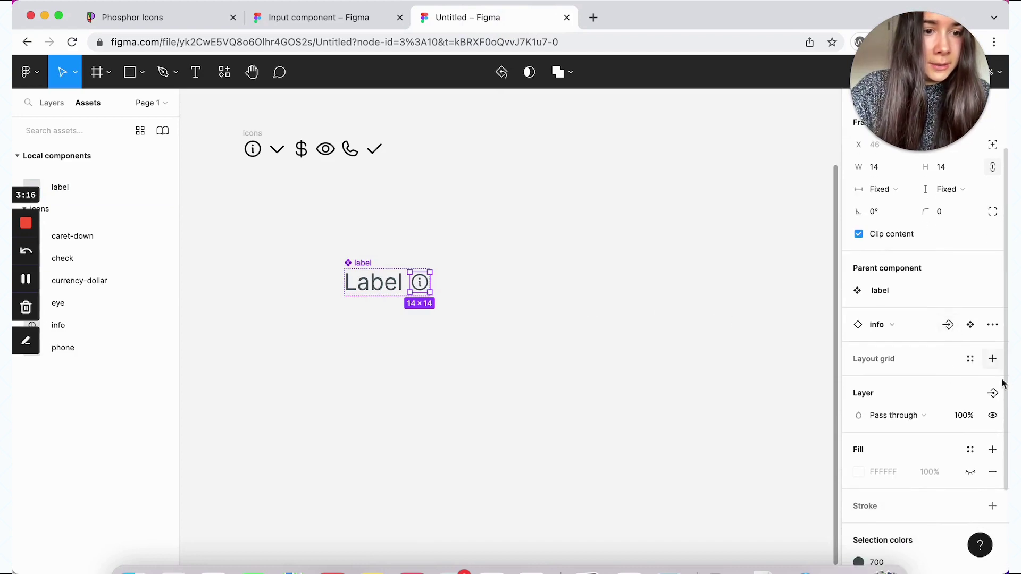
pyautogui.click(992, 395)
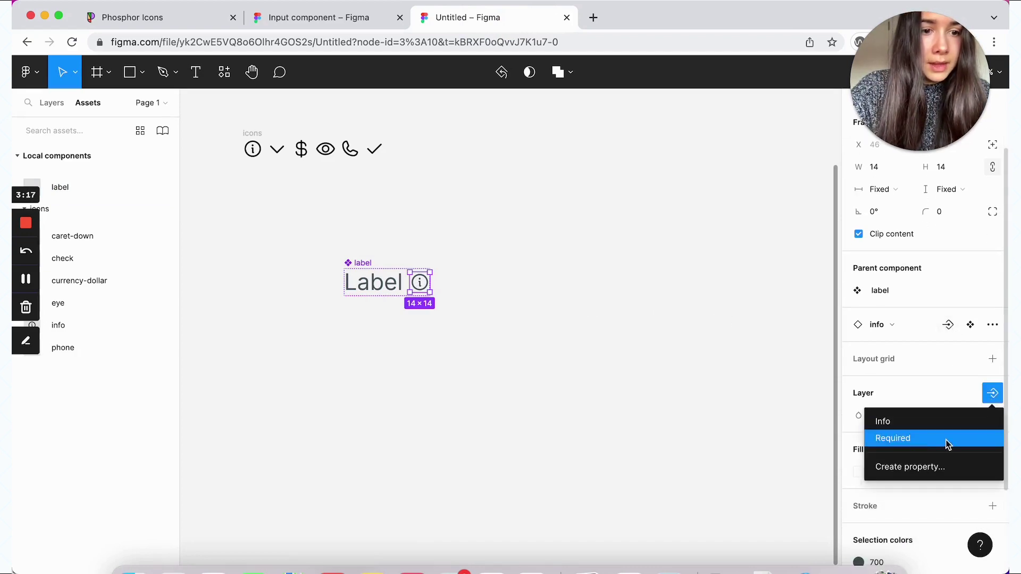
pyautogui.click(906, 424)
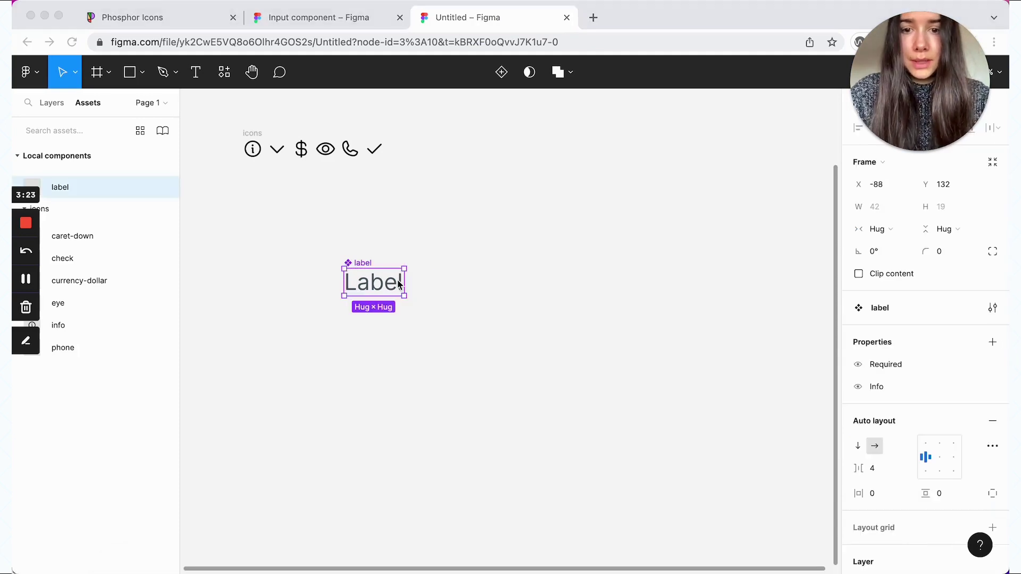
# Step: Place an instance of the label component above and beside the original and test its Required and Info toggles, leaving Required on
pyautogui.press('alt')
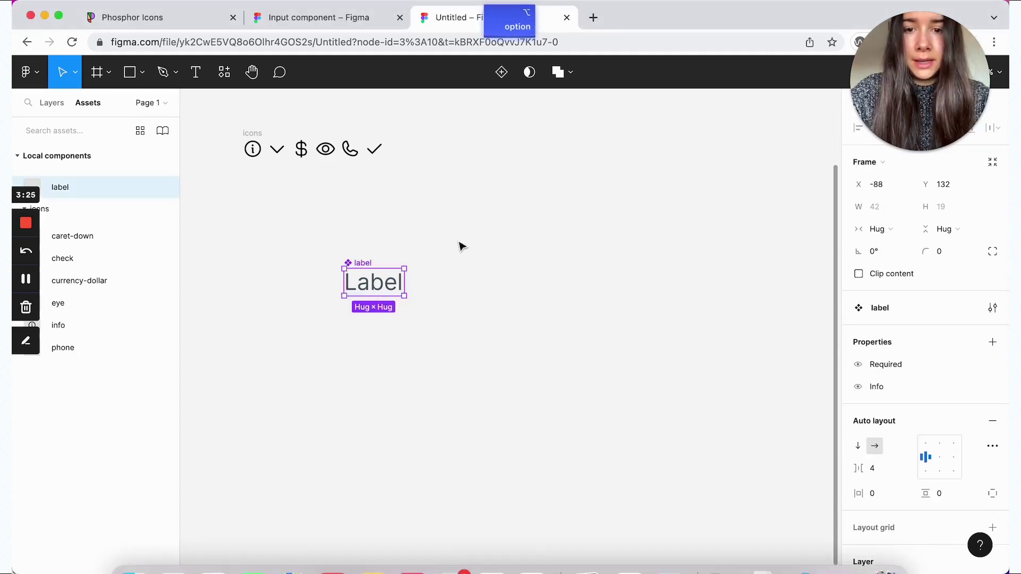
pyautogui.moveTo(382, 292); pyautogui.dragTo(548, 235)
pyautogui.click(927, 331)
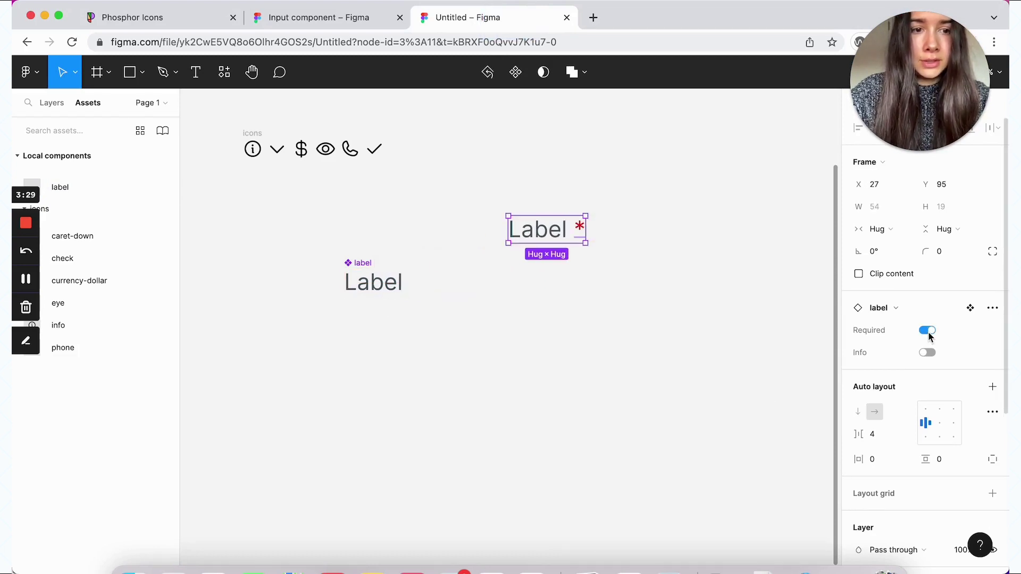
pyautogui.click(928, 330)
pyautogui.click(928, 354)
pyautogui.click(929, 353)
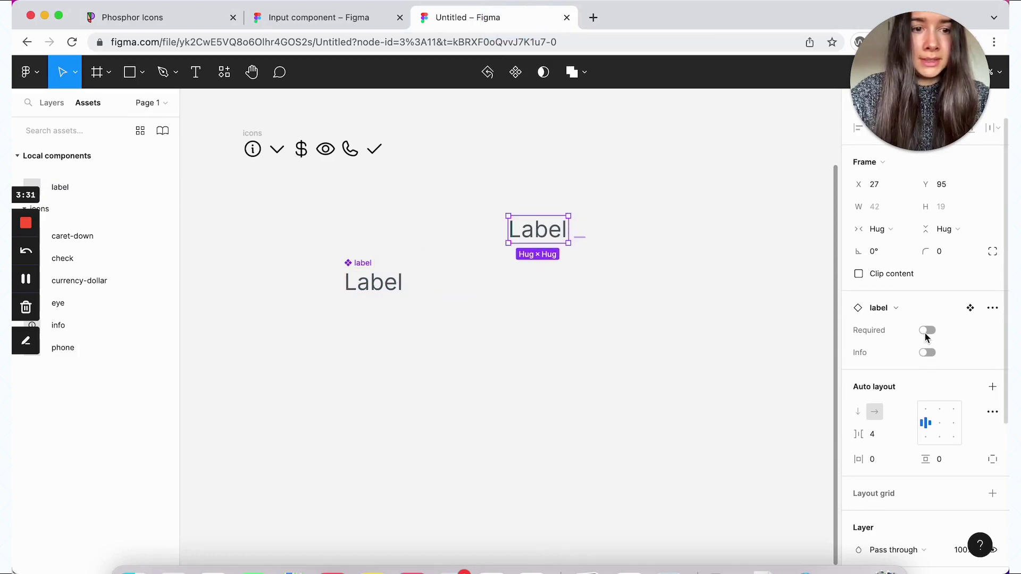
pyautogui.click(926, 331)
pyautogui.click(926, 331)
pyautogui.click(926, 331)
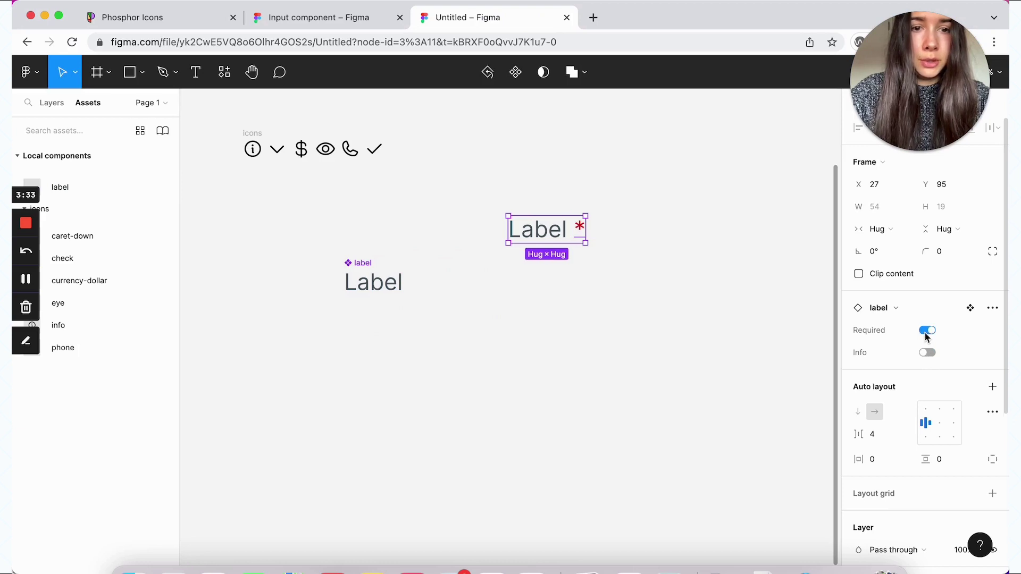
# Step: Test a longer label in the instance by repeating the word "Label" several times in its text
pyautogui.doubleClick(553, 240)
pyautogui.doubleClick(553, 239)
pyautogui.press('super+c')
pyautogui.press('Right')
pyautogui.press('super+v')
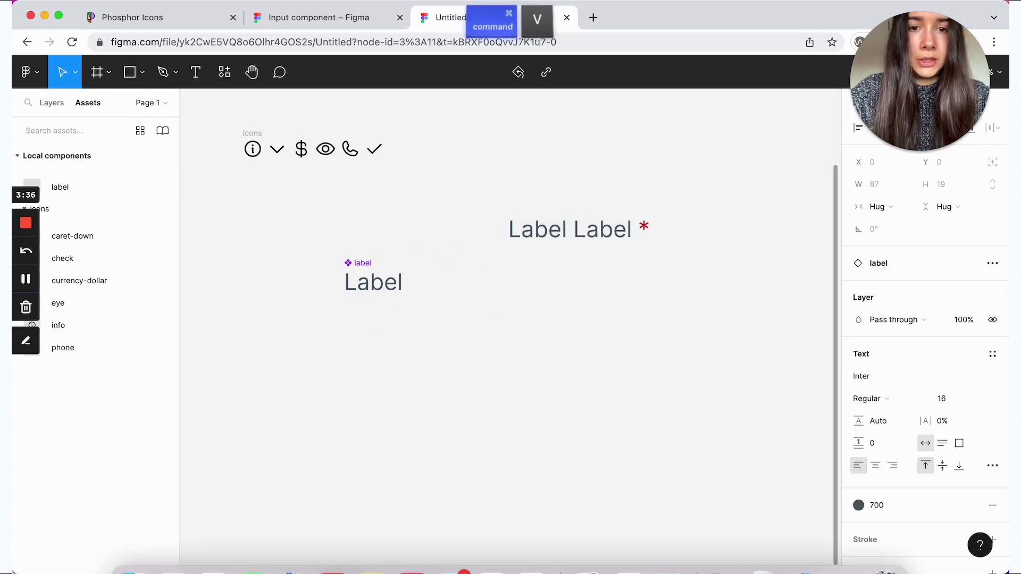
pyautogui.press('super+v')
pyautogui.press('super+v')
pyautogui.press('Escape')
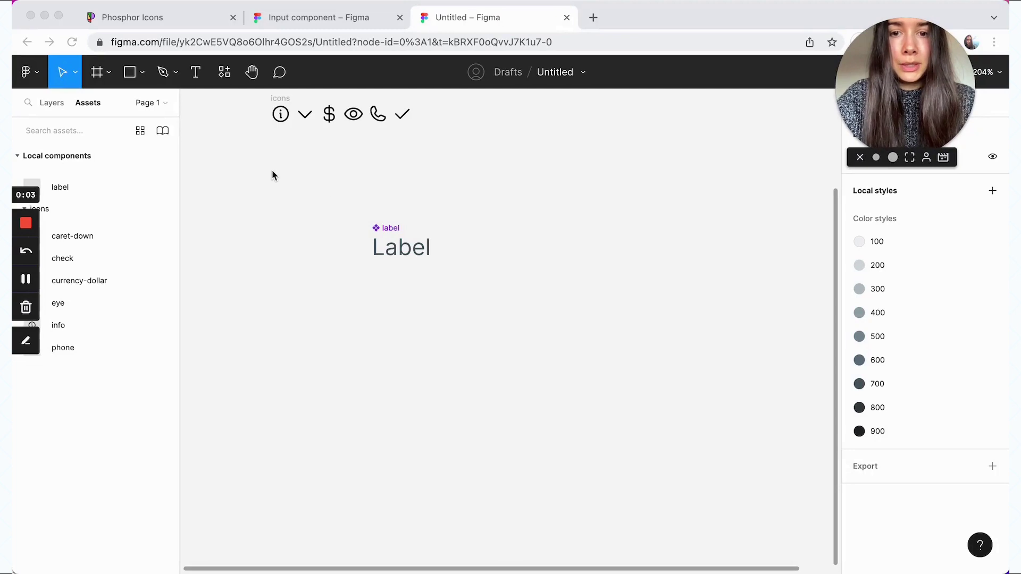
# Step: Add a text layer reading "Text" below the label component and set its resizing to auto width
pyautogui.click(196, 73)
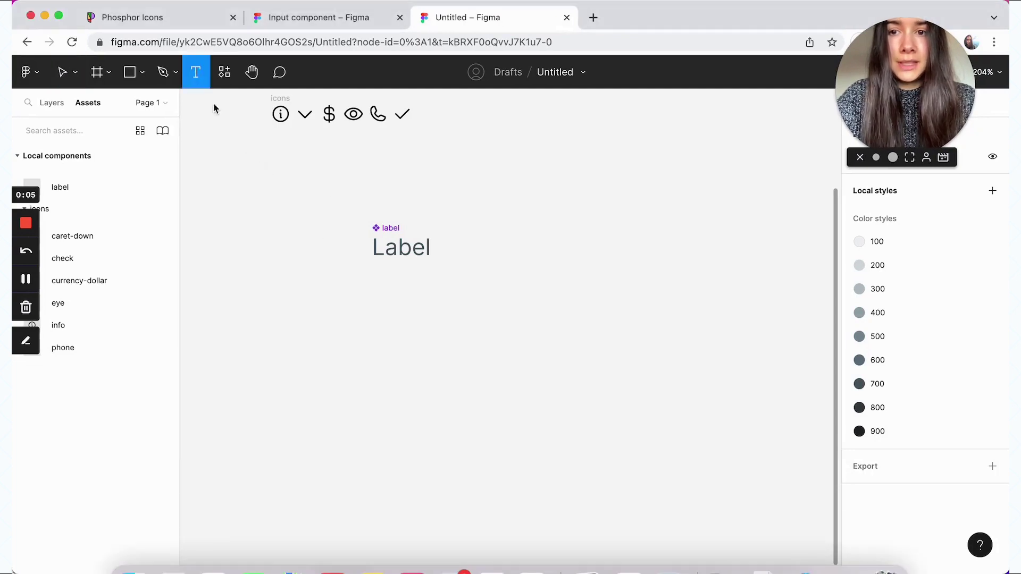
pyautogui.moveTo(371, 305); pyautogui.dragTo(508, 348)
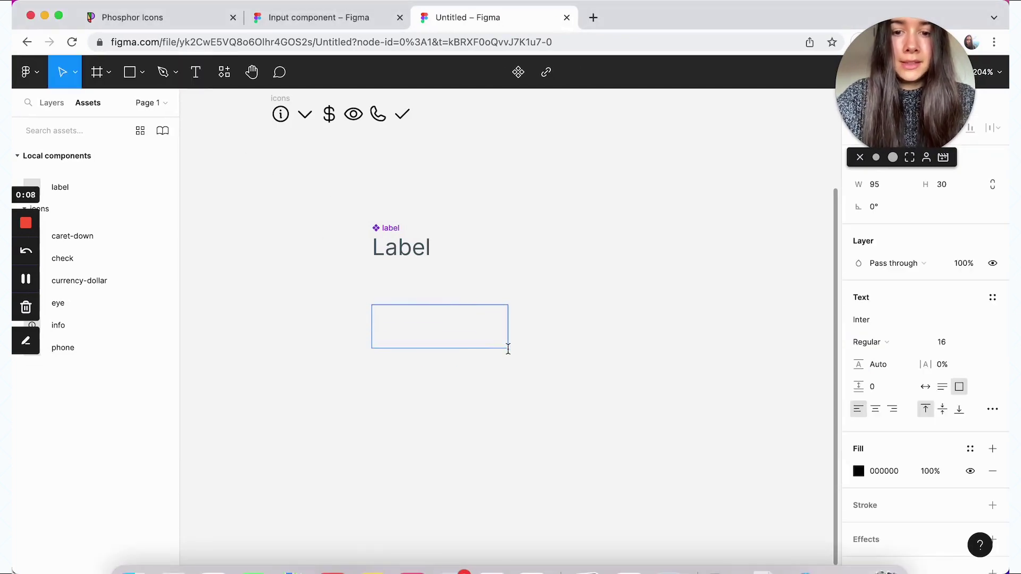
pyautogui.write('Text')
pyautogui.press('Escape')
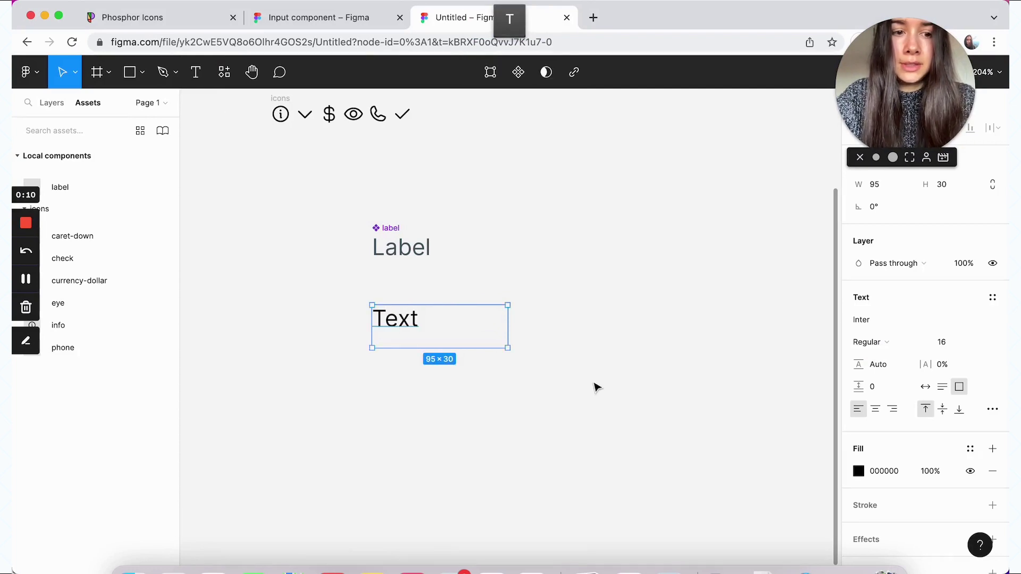
pyautogui.click(928, 391)
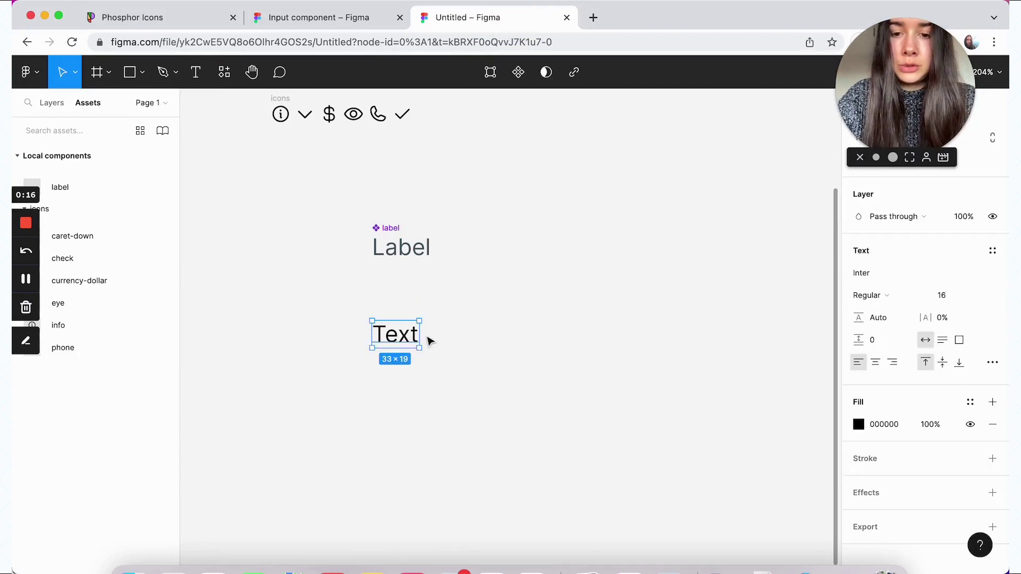
# Step: Wrap the text in an auto layout frame with vertical padding of 12 and horizontal padding of 16
pyautogui.hotkey('shift', 'a')
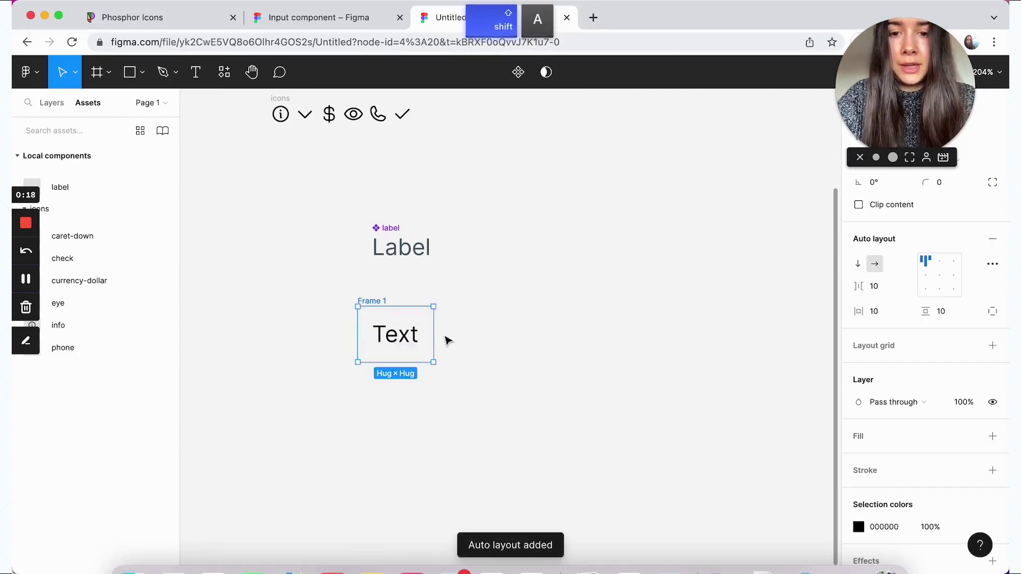
pyautogui.click(952, 315)
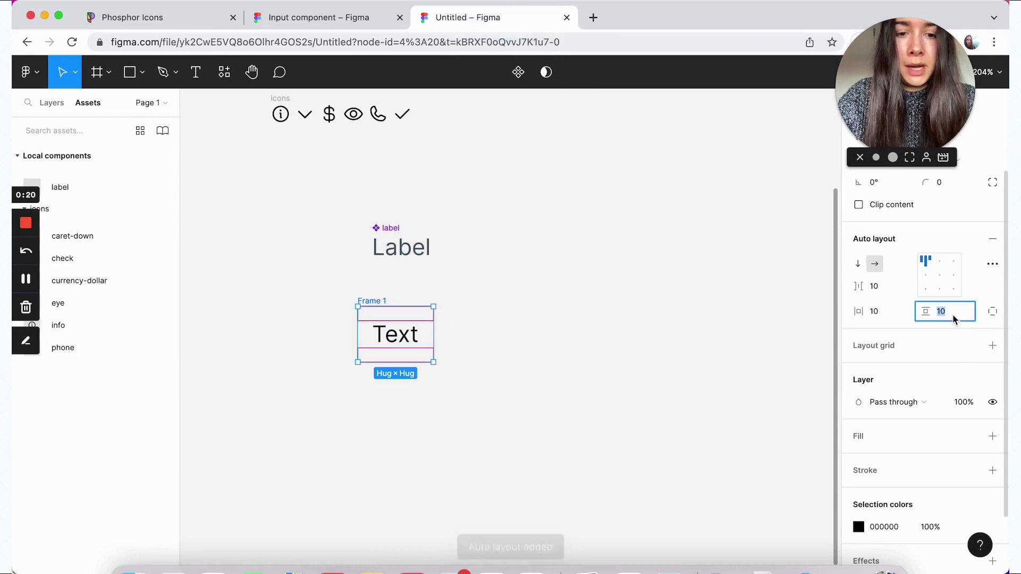
pyautogui.write('12')
pyautogui.press('Return')
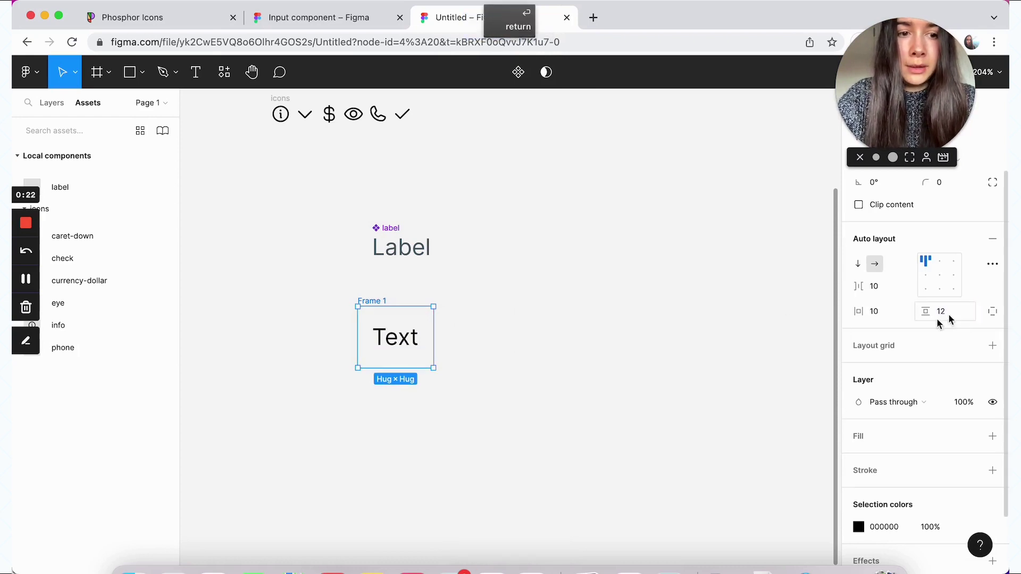
pyautogui.click(889, 317)
pyautogui.write('16')
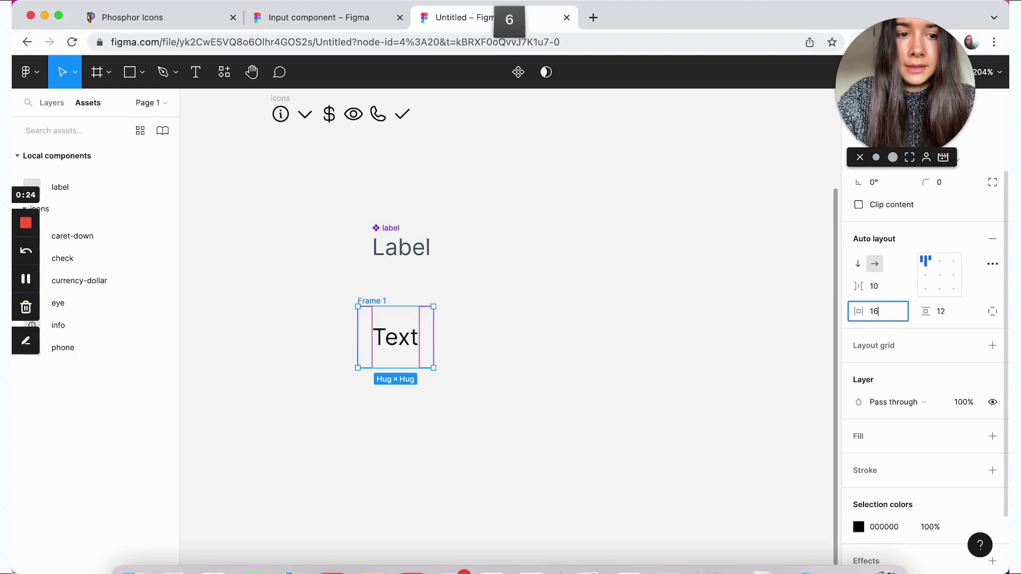
pyautogui.press('Return')
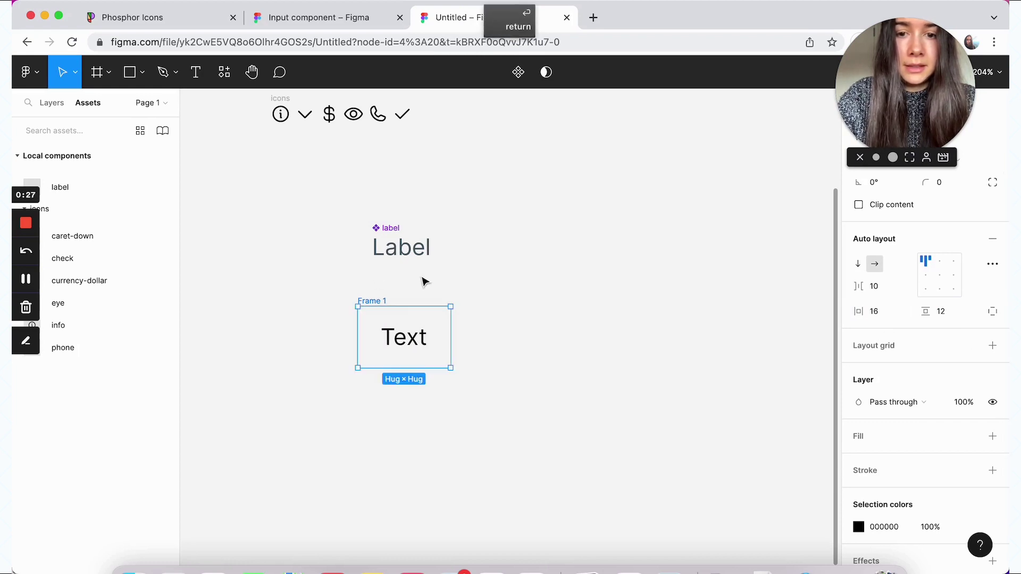
# Step: Give the frame a stroke in the 200 color style and a corner radius of 4
pyautogui.scroll(-3, 946, 392)
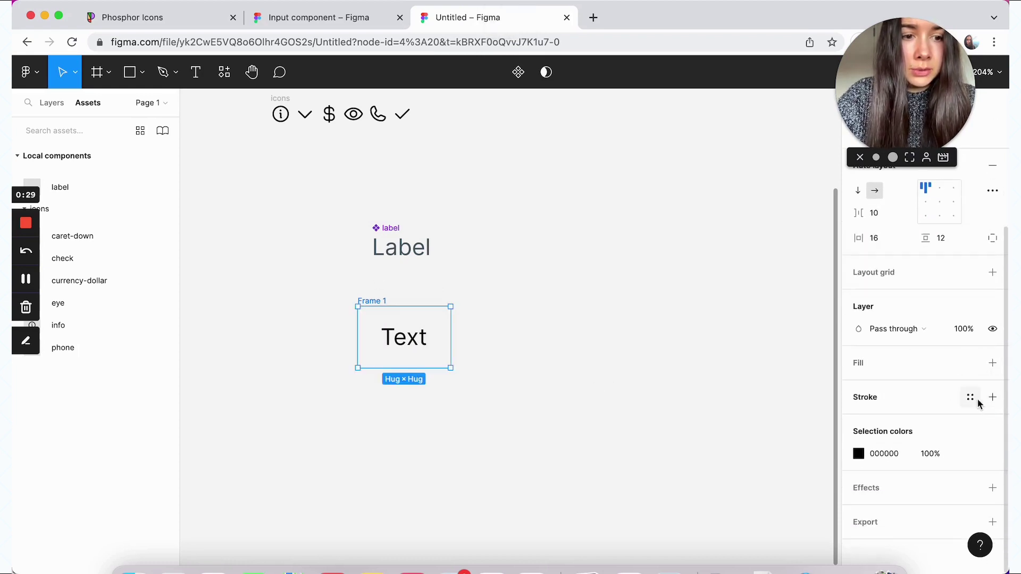
pyautogui.click(971, 404)
pyautogui.click(901, 483)
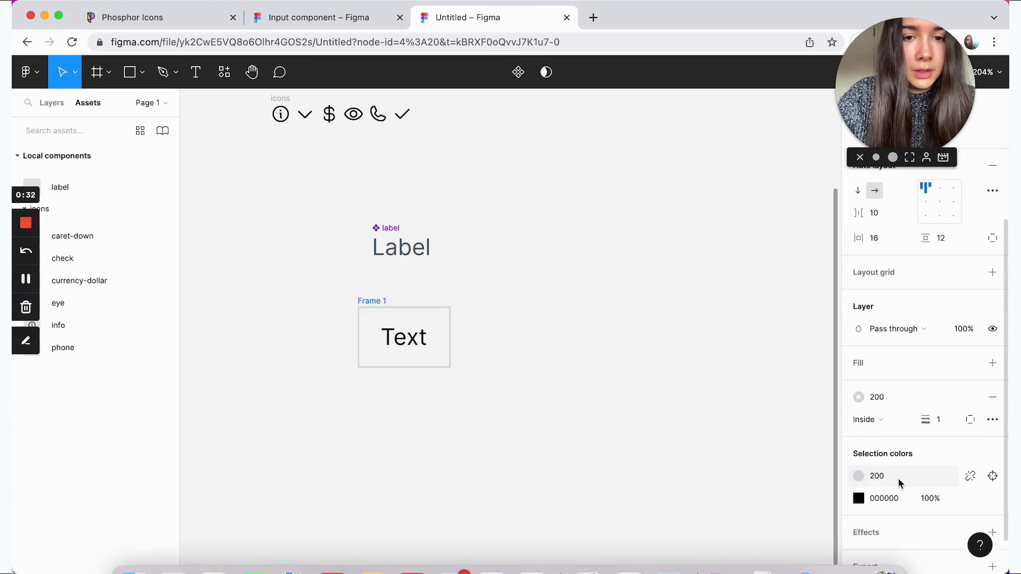
pyautogui.scroll(5, 931, 372)
pyautogui.click(958, 254)
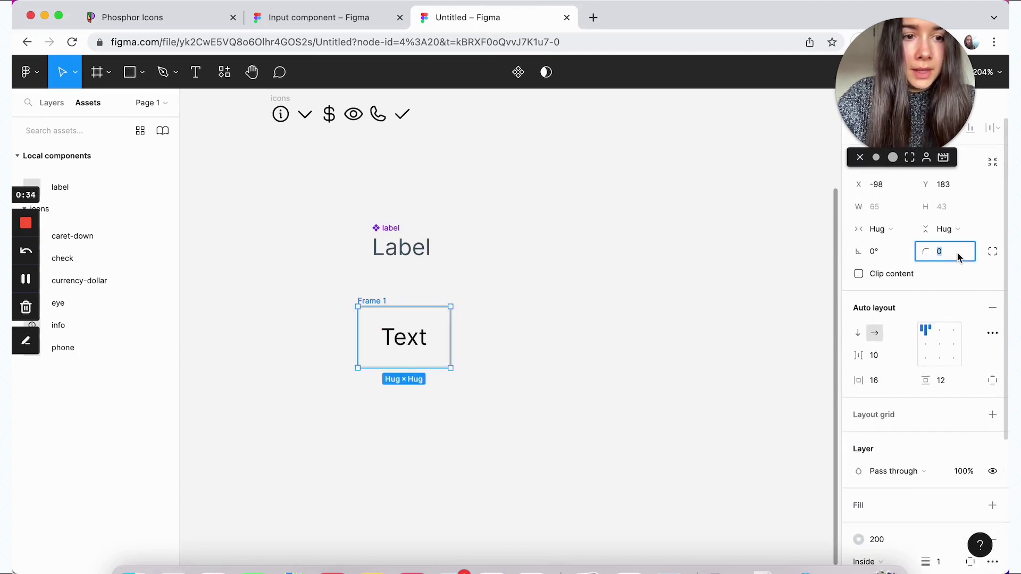
pyautogui.write('4')
pyautogui.press('Return')
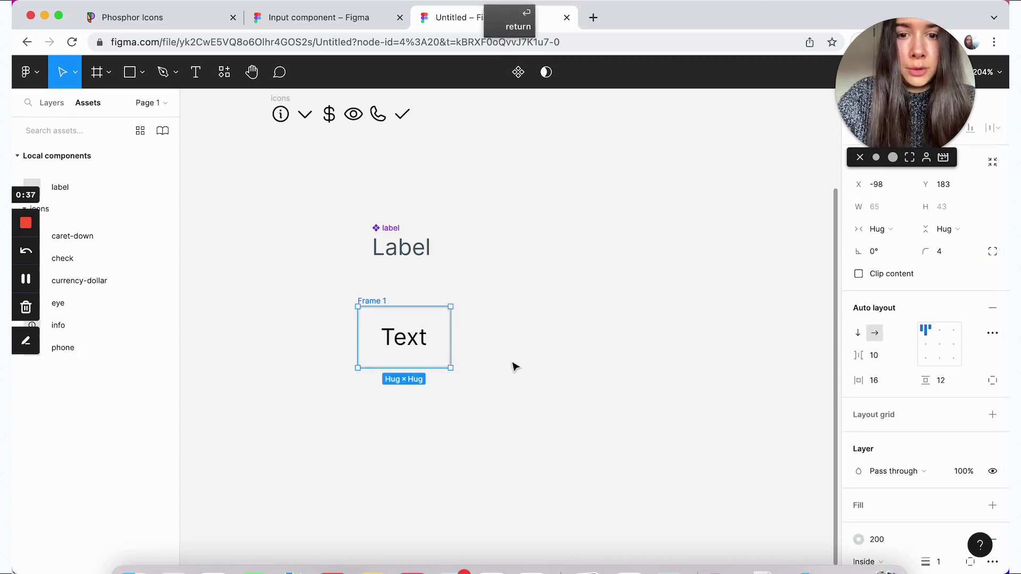
pyautogui.click(548, 390)
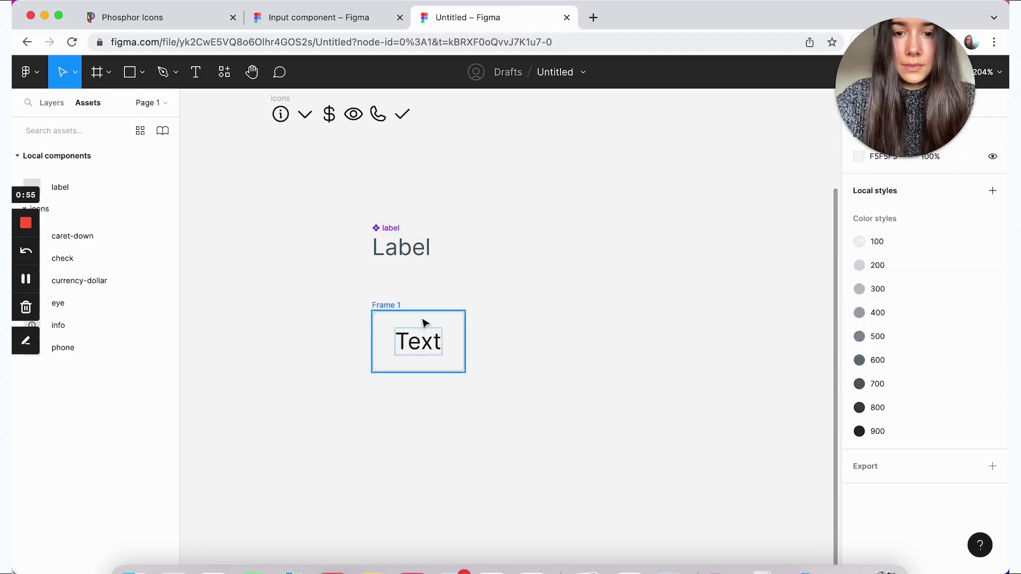
# Step: Set the frame's horizontal padding to 12
pyautogui.click(425, 326)
pyautogui.click(889, 382)
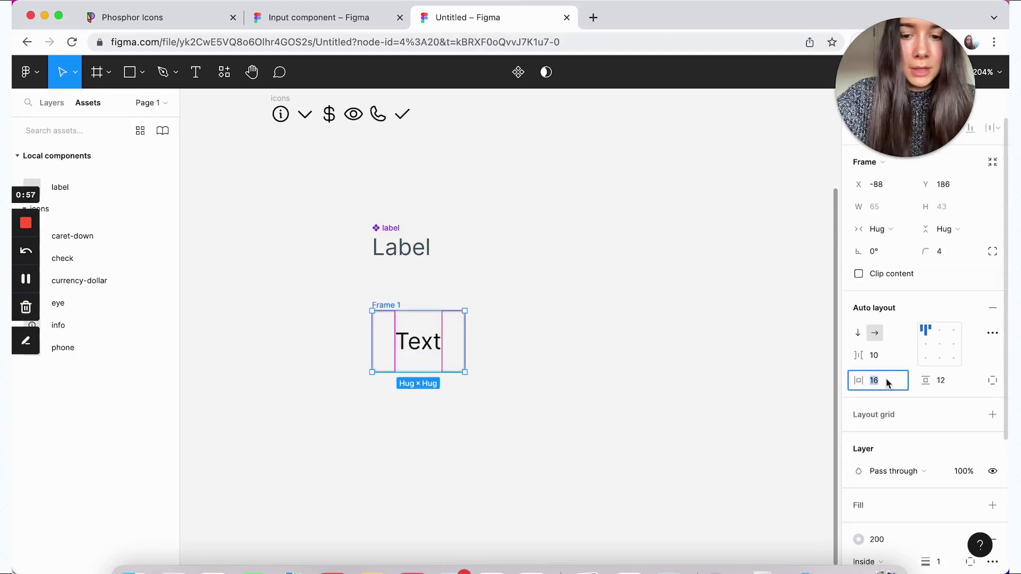
pyautogui.write('12')
pyautogui.press('Return')
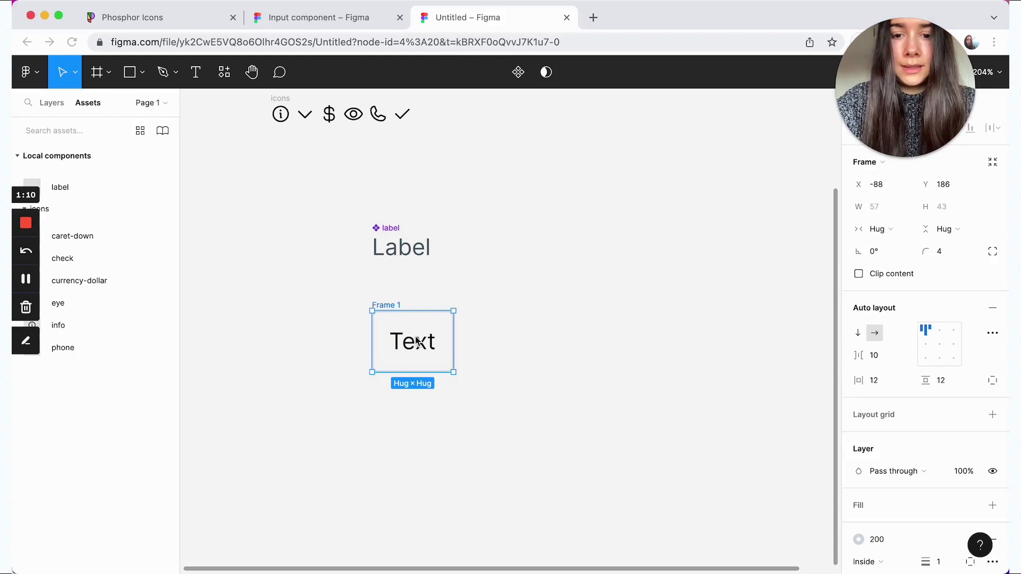
# Step: Apply the 500 color style to the fill of the text inside the frame
pyautogui.press('Return')
pyautogui.press('Return')
pyautogui.press('Escape')
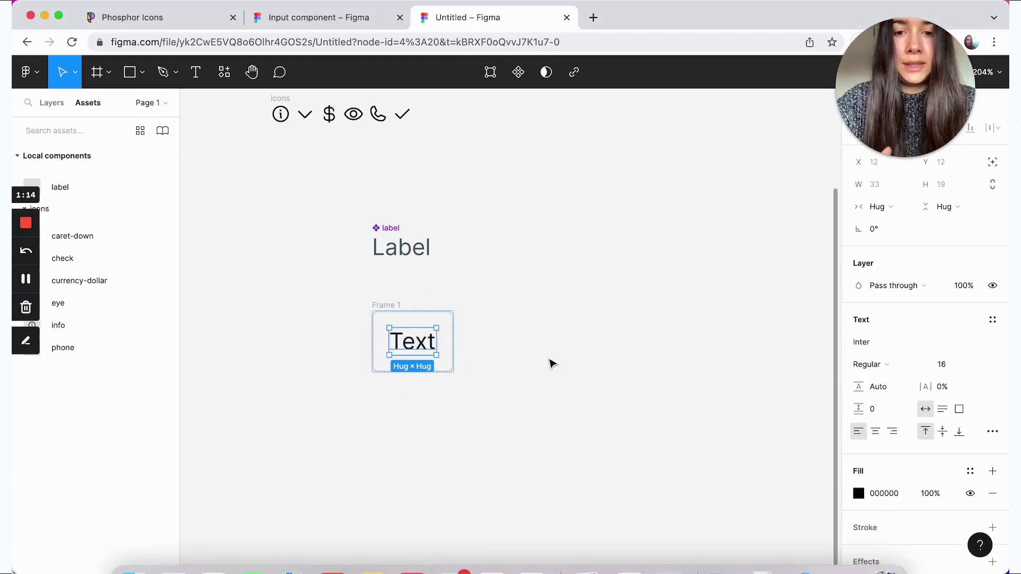
pyautogui.scroll(-1, 942, 505)
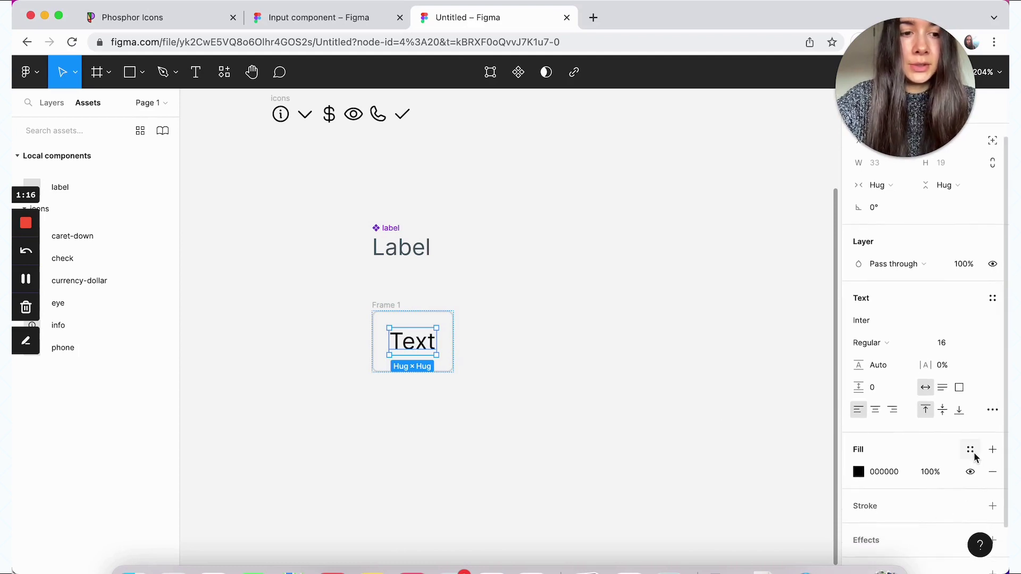
pyautogui.click(972, 450)
pyautogui.moveTo(914, 483); pyautogui.dragTo(787, 296)
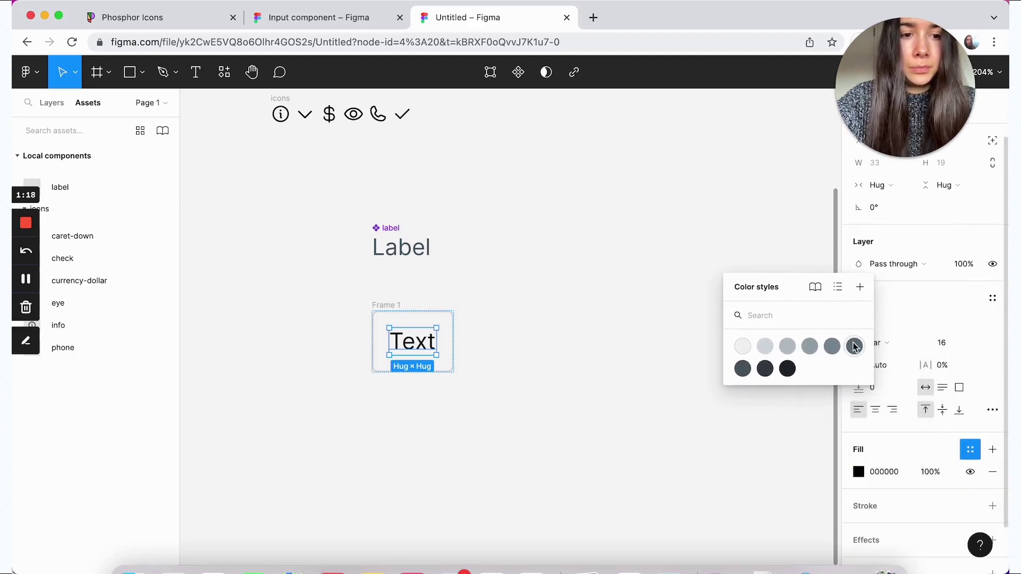
pyautogui.click(832, 346)
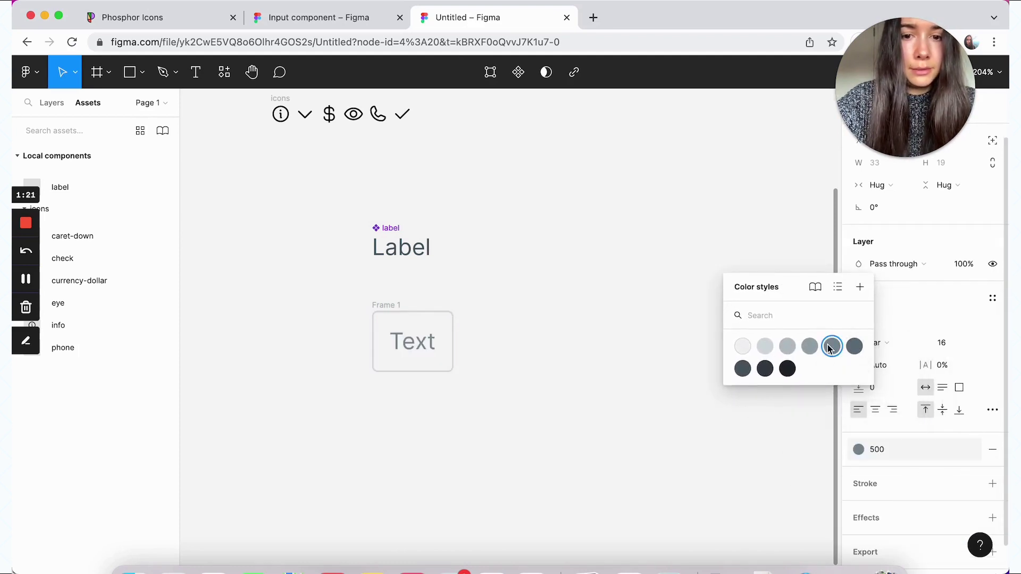
pyautogui.click(665, 360)
# Step: Place a copy of the caret-down icon inside the frame, following the text
pyautogui.click(386, 304)
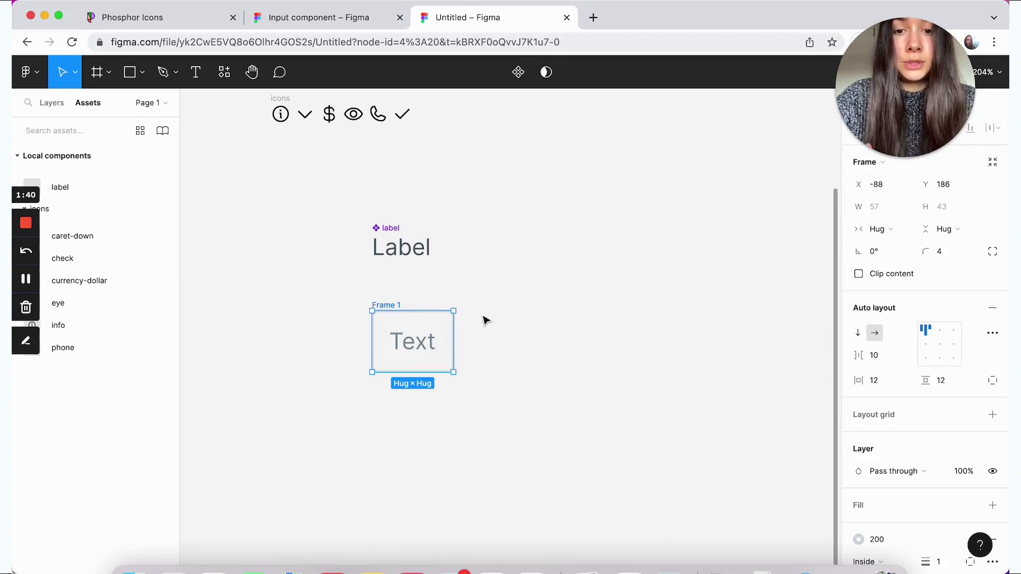
pyautogui.click(305, 114)
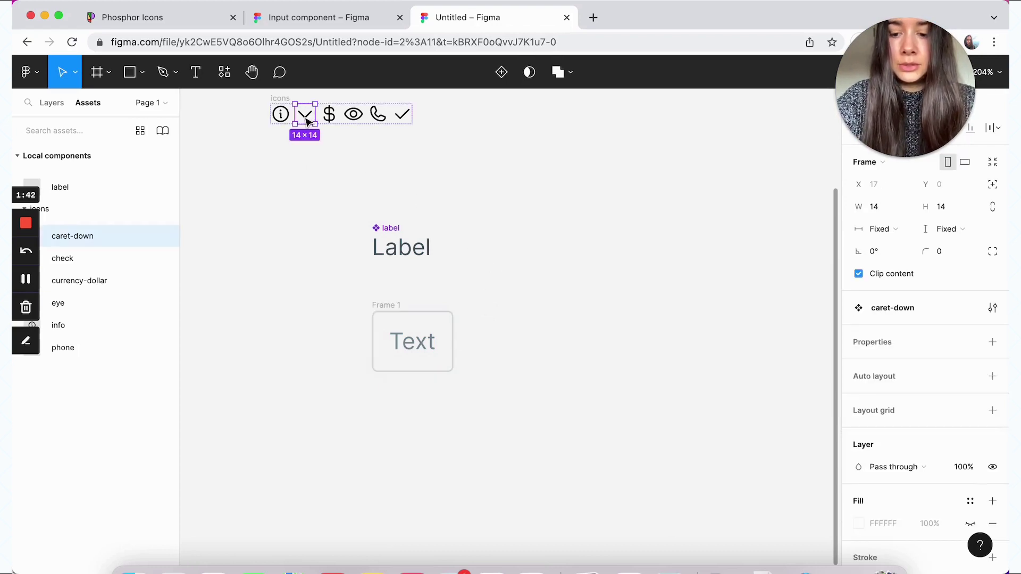
pyautogui.press('alt')
pyautogui.moveTo(309, 121); pyautogui.dragTo(466, 347)
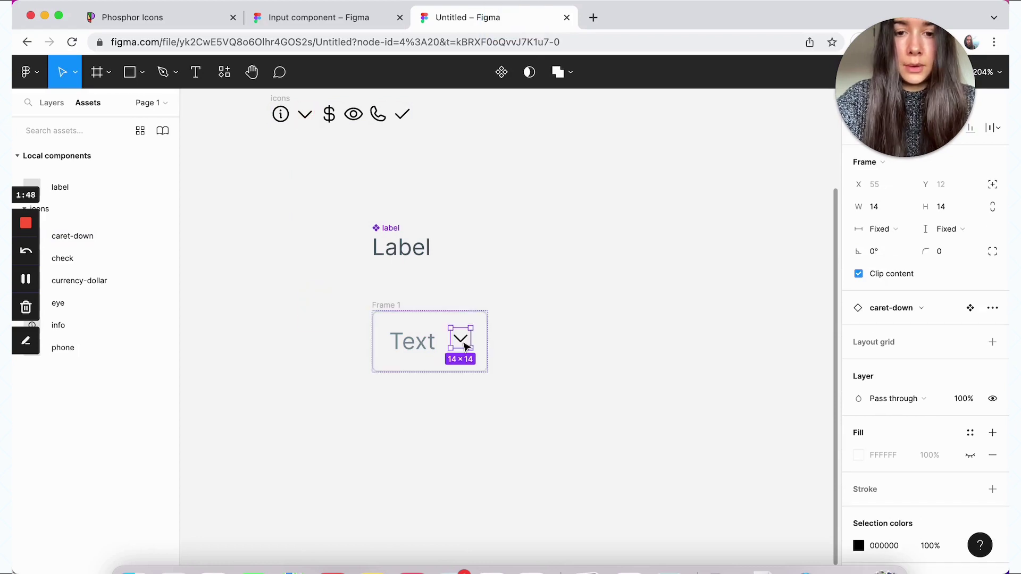
# Step: Center the frame's contents vertically and set its auto layout spacing mode to Space between
pyautogui.press('Escape')
pyautogui.hotkey('shift', 'a')
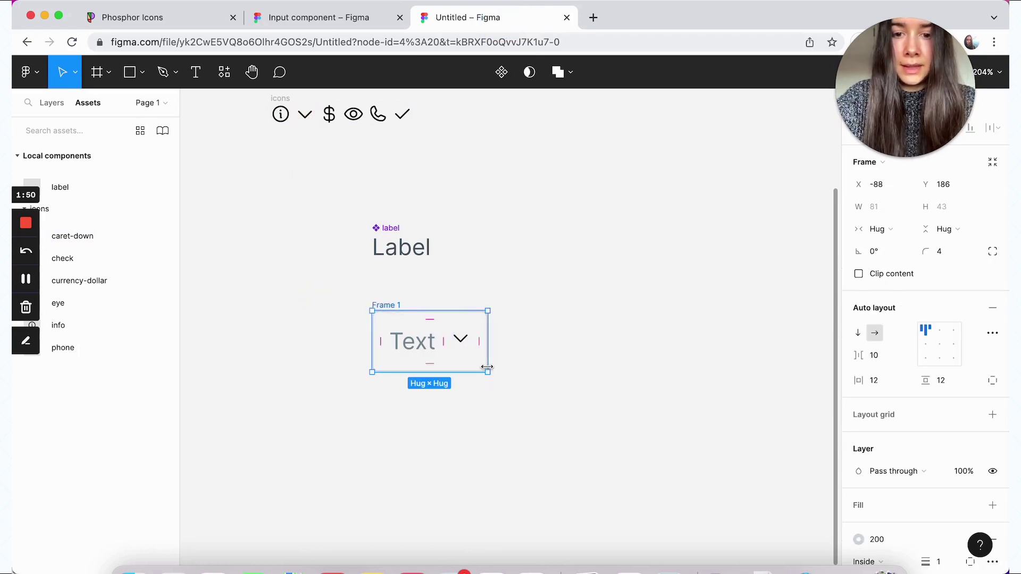
pyautogui.click(925, 344)
pyautogui.click(992, 333)
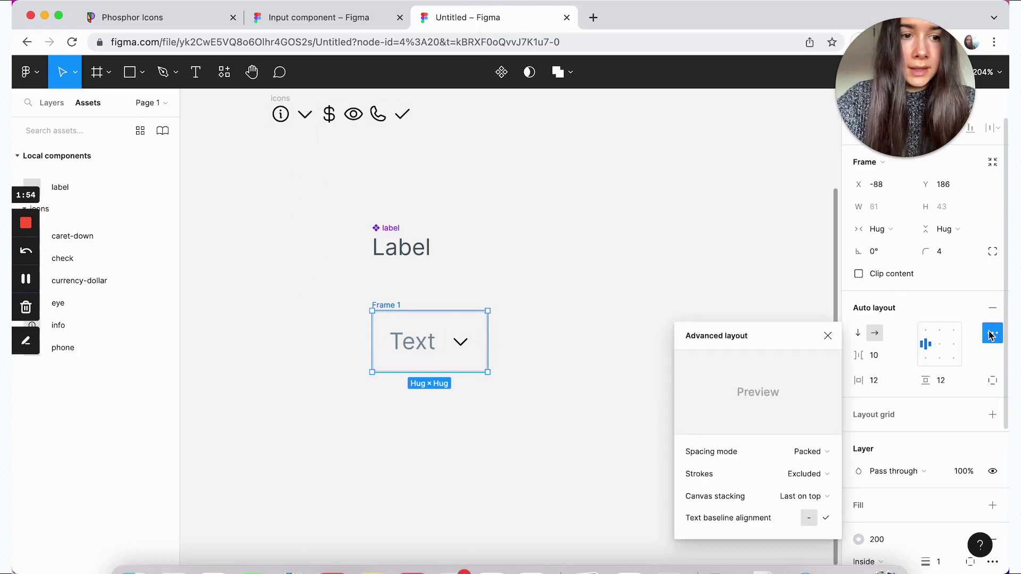
pyautogui.click(806, 452)
pyautogui.click(792, 468)
pyautogui.click(611, 381)
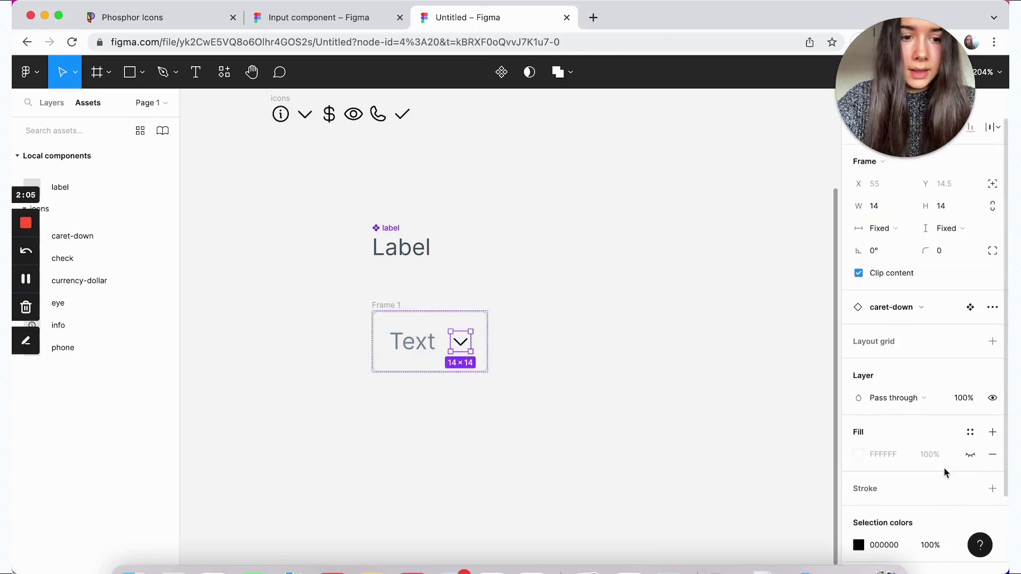
# Step: Apply the 600 color style to the caret-down icon in the frame
pyautogui.scroll(-3, 952, 472)
pyautogui.click(971, 453)
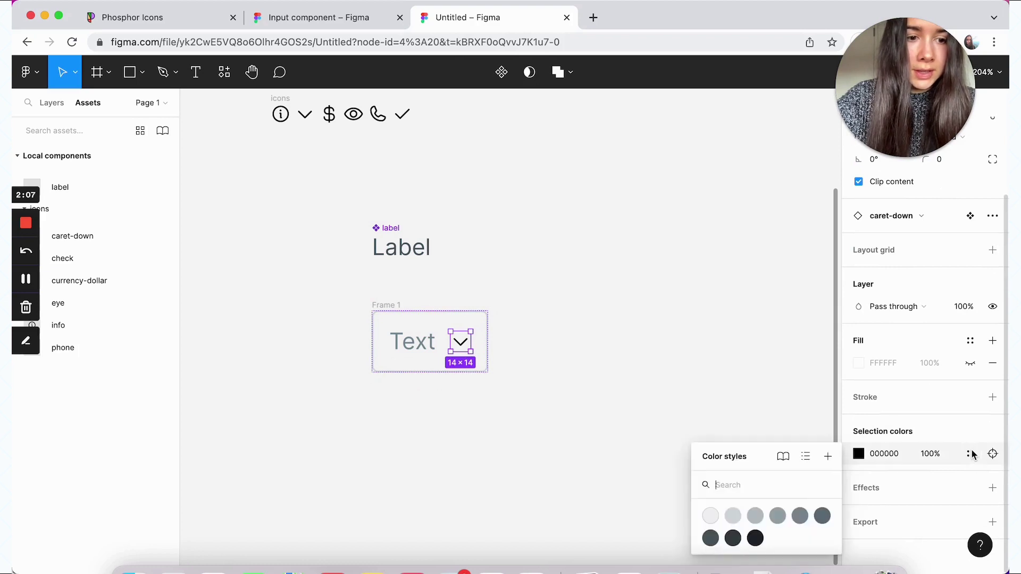
pyautogui.click(823, 516)
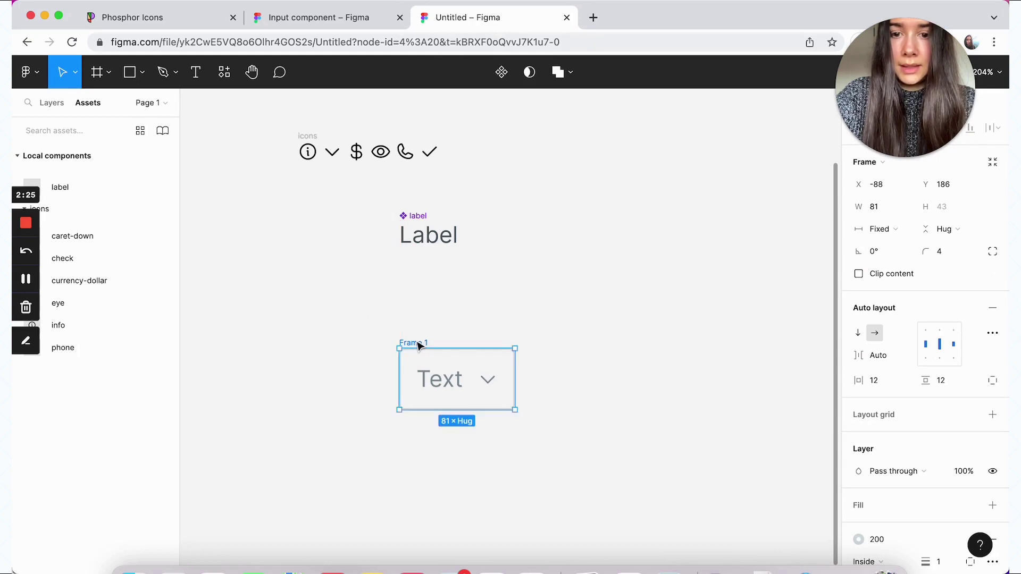
# Step: Duplicate the frame's text to just below the frame, in line with the frame's left edge
pyautogui.scroll(-1, 420, 346)
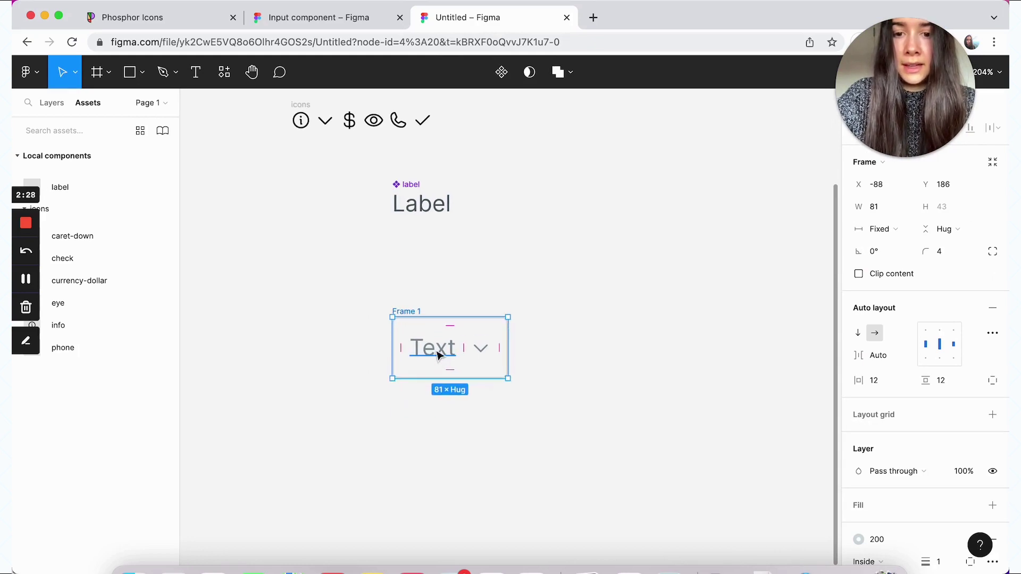
pyautogui.click(439, 354)
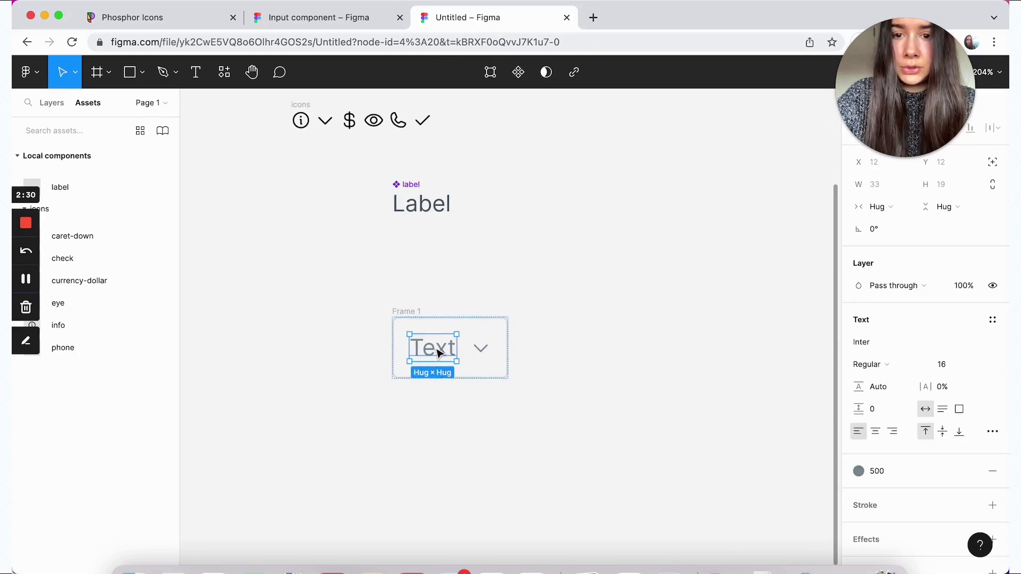
pyautogui.moveTo(432, 355); pyautogui.dragTo(416, 413)
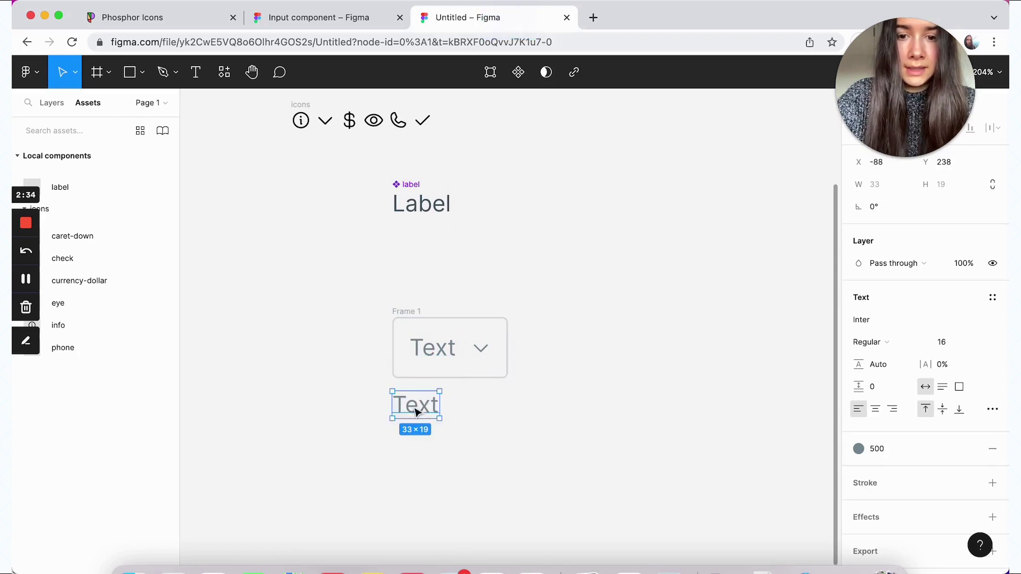
# Step: Set the duplicated text's font size to 14 and its fill to the 700 color style
pyautogui.click(943, 342)
pyautogui.write('14')
pyautogui.press('Return')
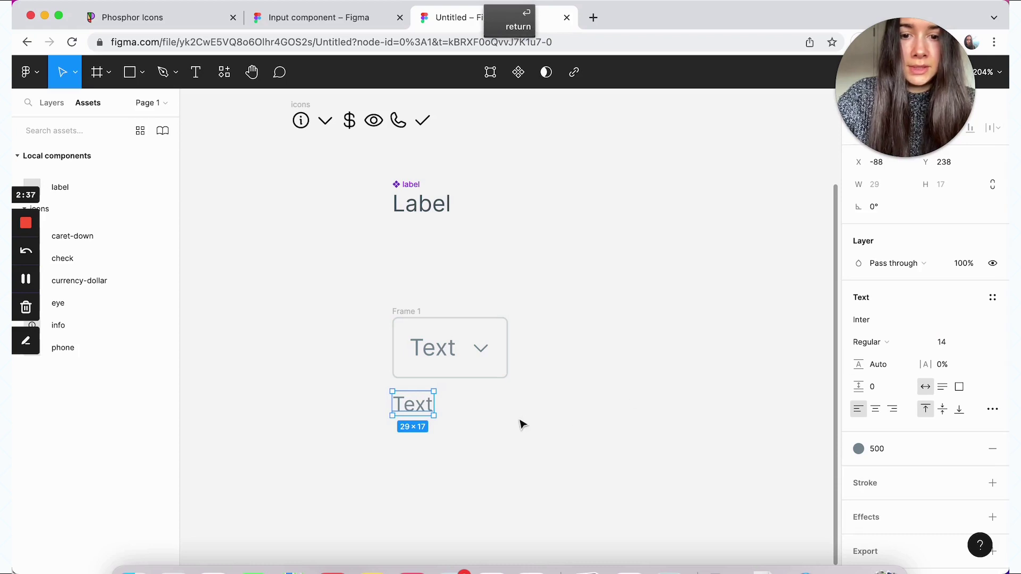
pyautogui.click(911, 455)
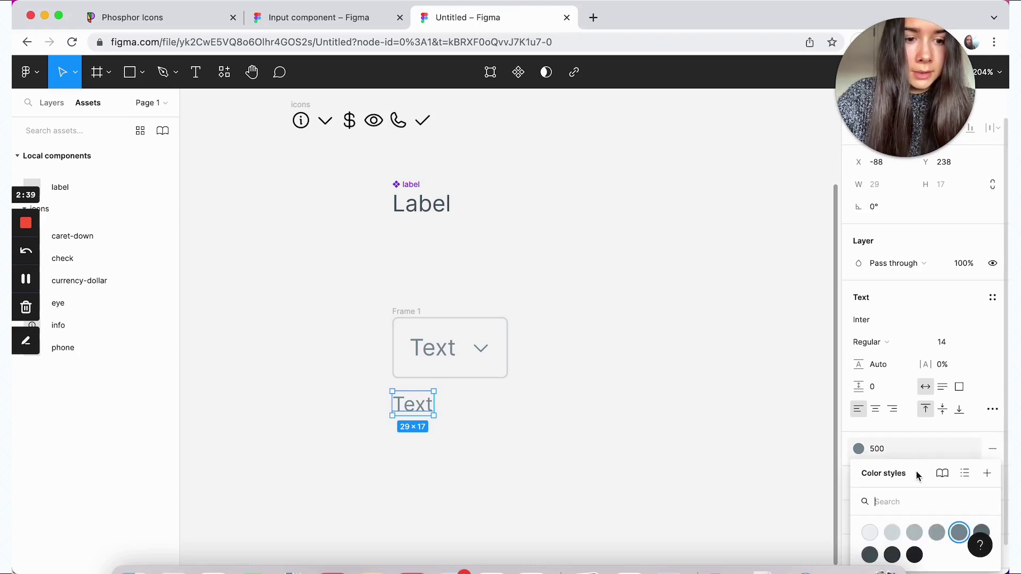
pyautogui.click(716, 384)
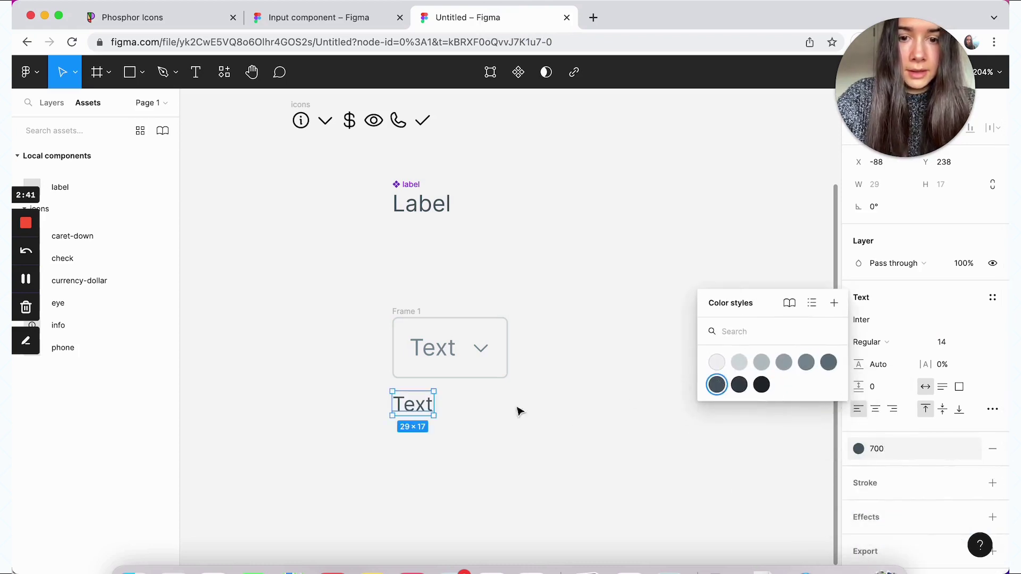
# Step: Change the text below the bordered field to "Helper message"
pyautogui.click(438, 415)
pyautogui.doubleClick(414, 405)
pyautogui.write('Hel')
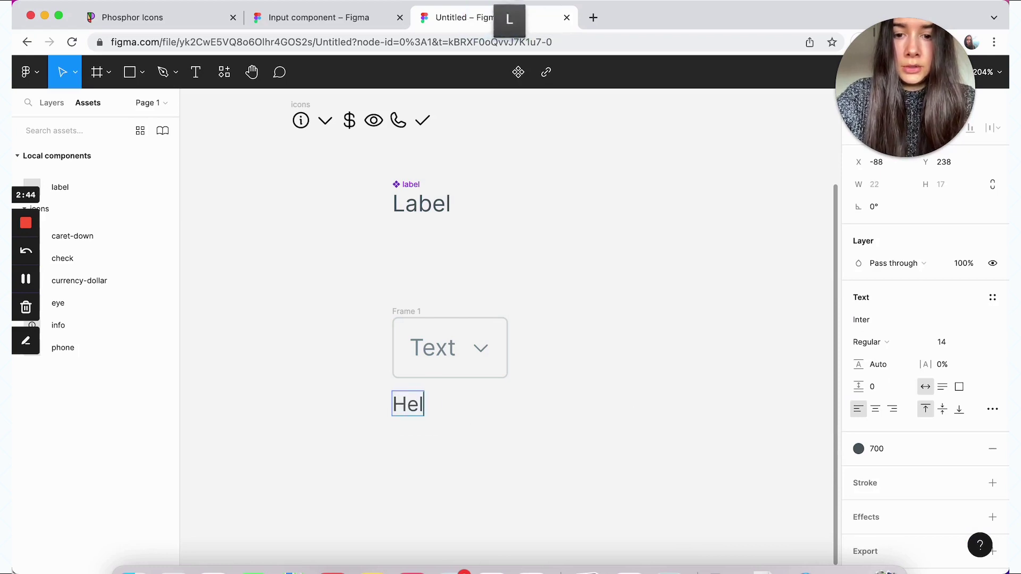
pyautogui.write('per message')
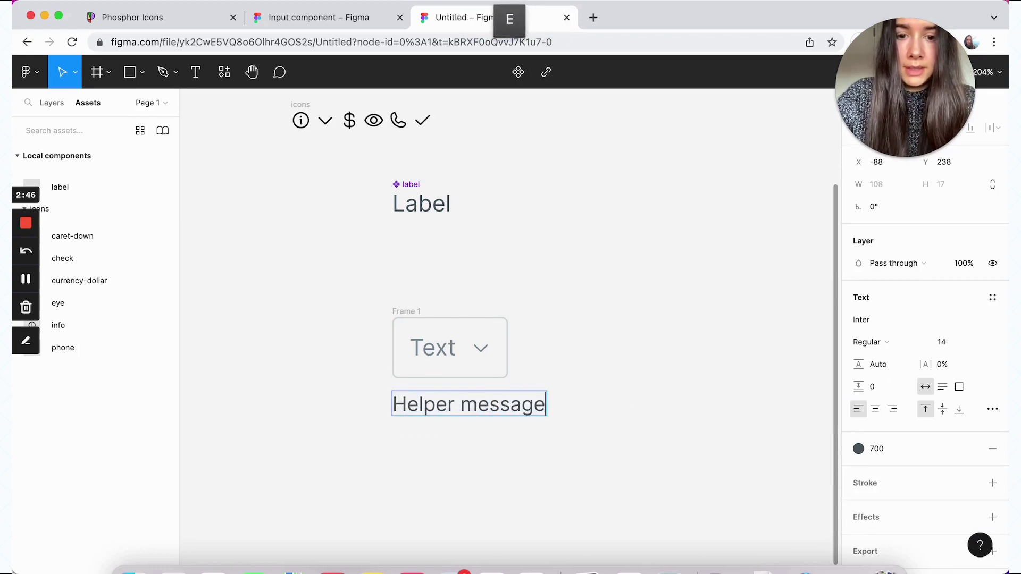
pyautogui.press('Escape')
# Step: Nudge the field frame down slightly, then wrap it and the helper message in a vertical auto layout with 8 spacing
pyautogui.moveTo(409, 312); pyautogui.dragTo(414, 317)
pyautogui.keyDown('shift'); pyautogui.click(478, 418); pyautogui.keyUp('shift')
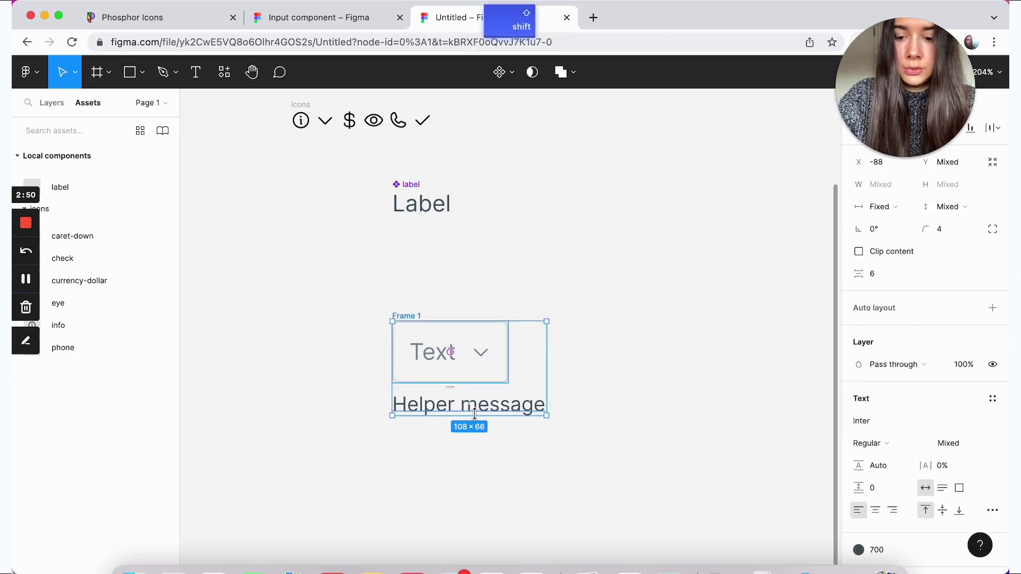
pyautogui.hotkey('shift', 'a')
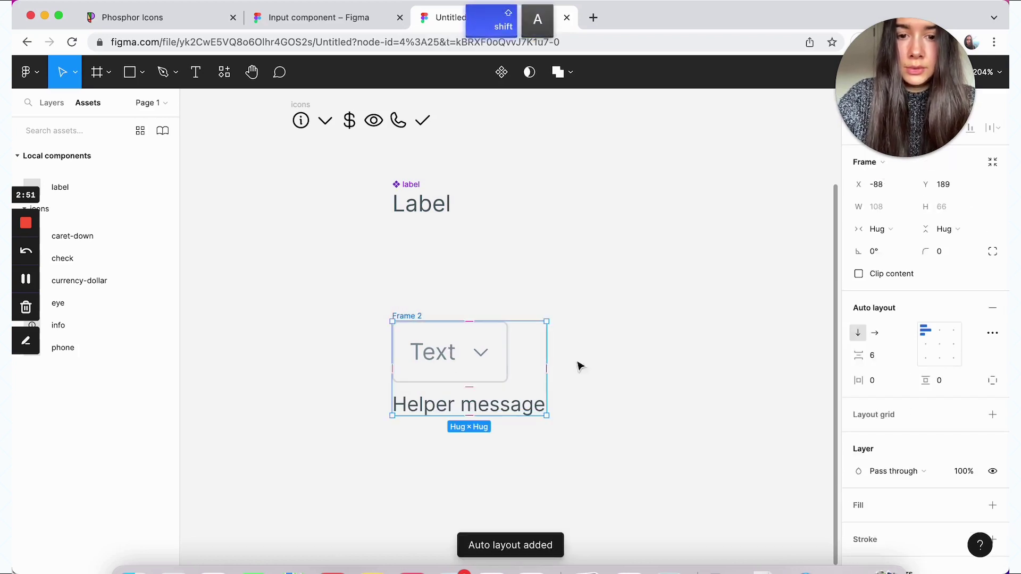
pyautogui.click(894, 359)
pyautogui.write('8')
pyautogui.press('Return')
pyautogui.click(664, 248)
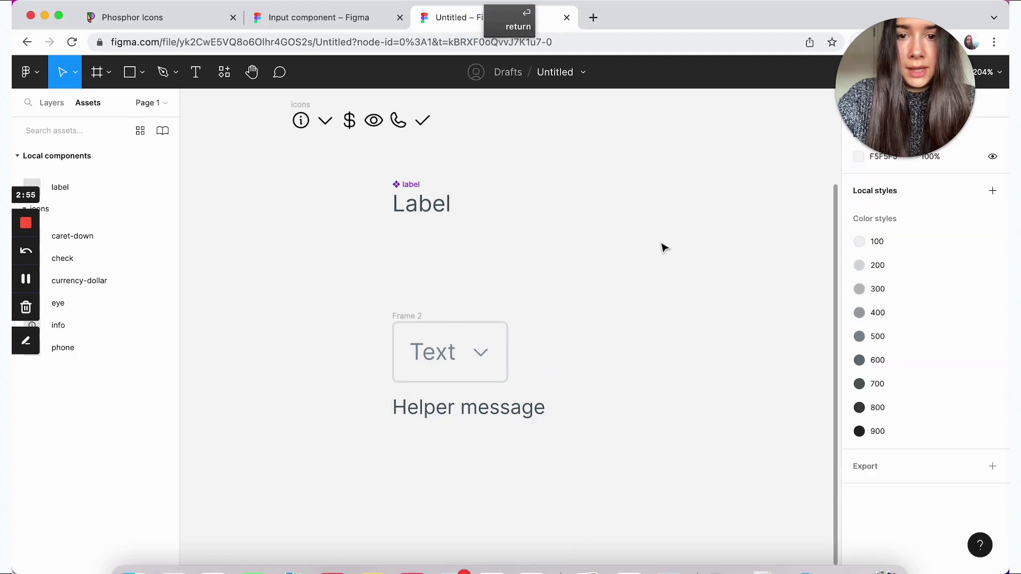
# Step: Place a copy of the label component inside the auto layout frame as its first item, above the bordered field
pyautogui.click(405, 204)
pyautogui.keyDown('alt'); pyautogui.moveTo(419, 206); pyautogui.dragTo(420, 385); pyautogui.keyUp('alt')
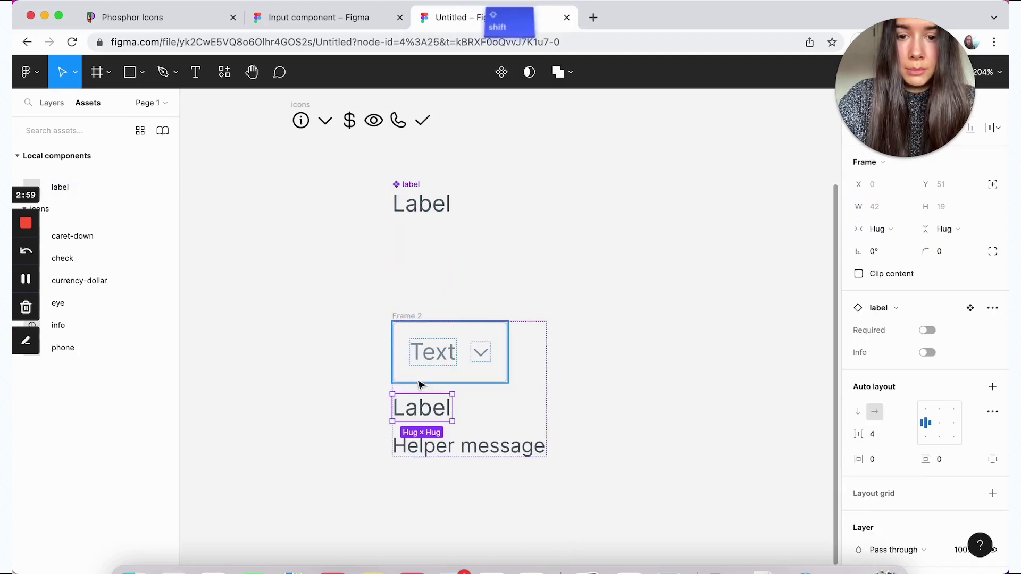
pyautogui.press('Up')
pyautogui.click(406, 333)
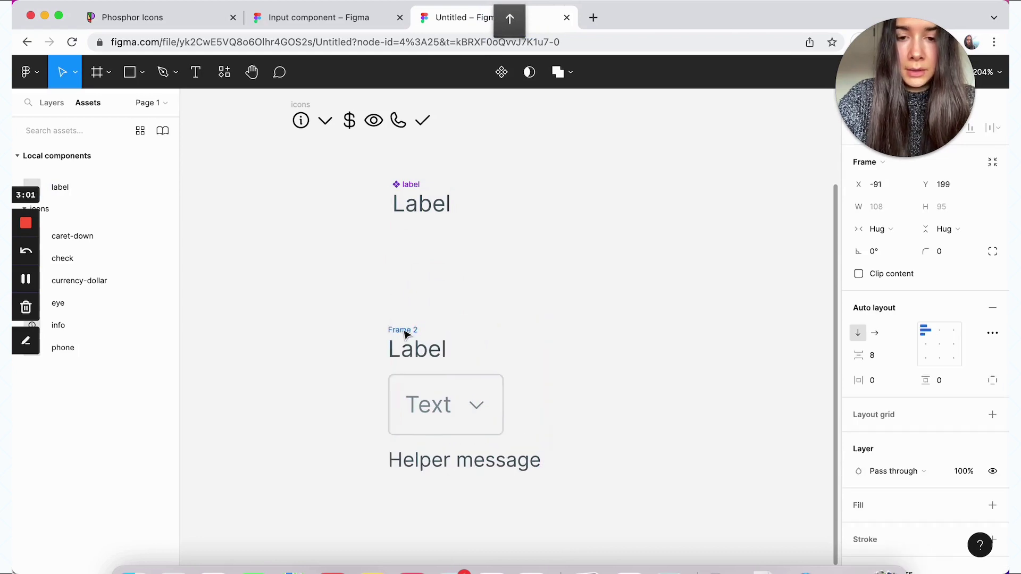
pyautogui.moveTo(406, 333); pyautogui.dragTo(404, 336)
pyautogui.scroll(-3, 406, 335)
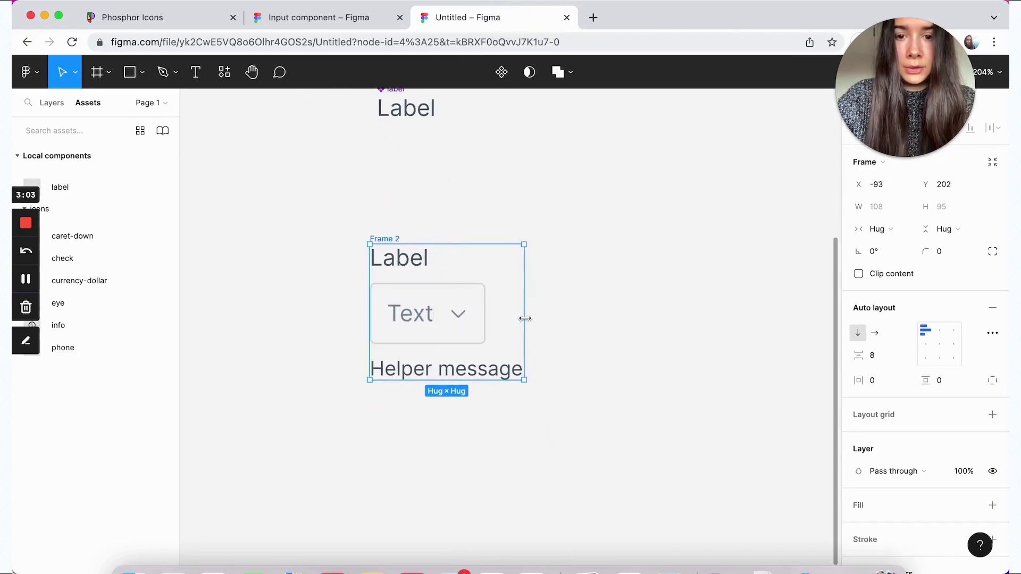
# Step: Set the bordered field's width to Fill container and widen the outer frame to about 188
pyautogui.click(481, 341)
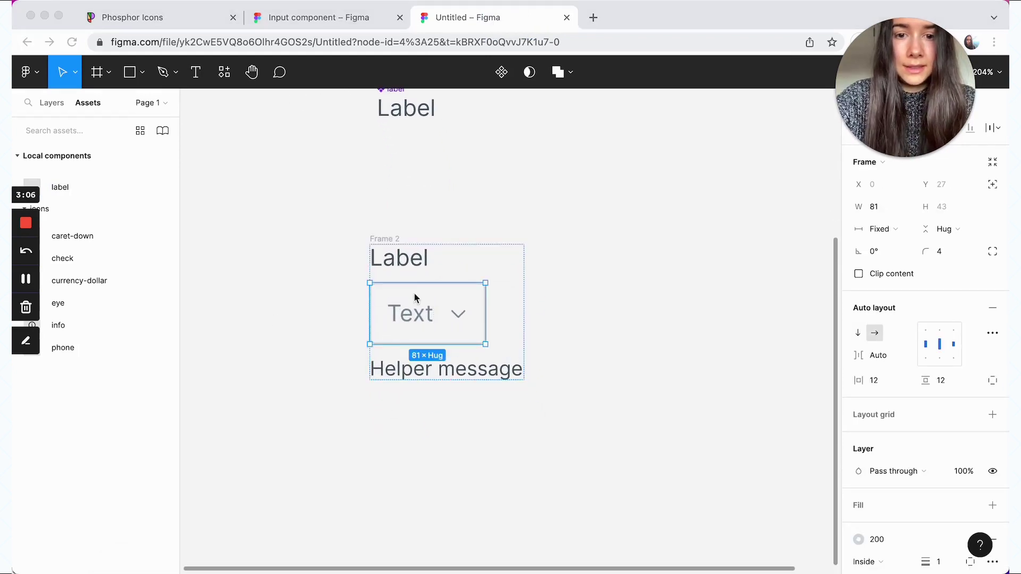
pyautogui.click(891, 230)
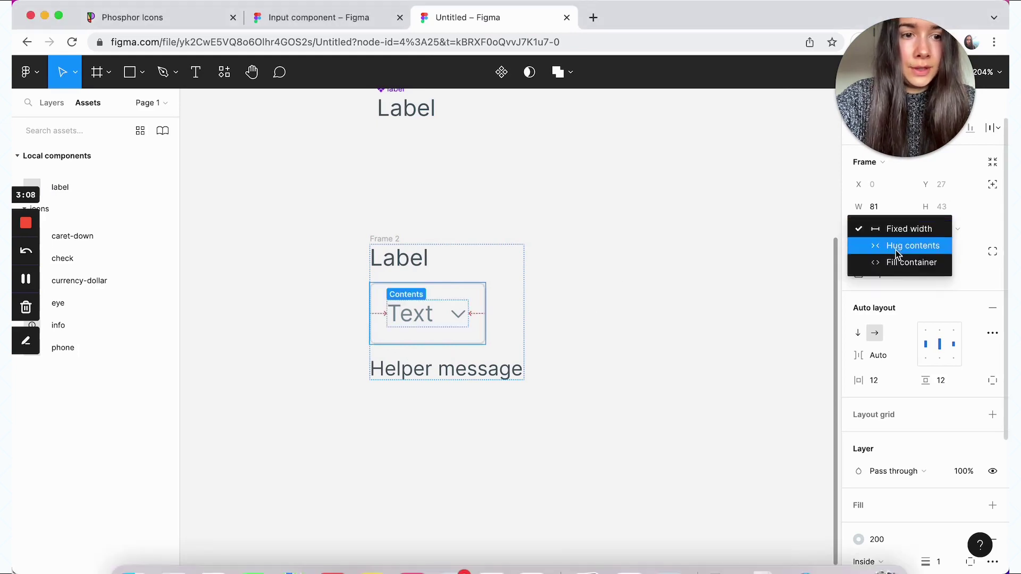
pyautogui.click(902, 266)
pyautogui.click(681, 261)
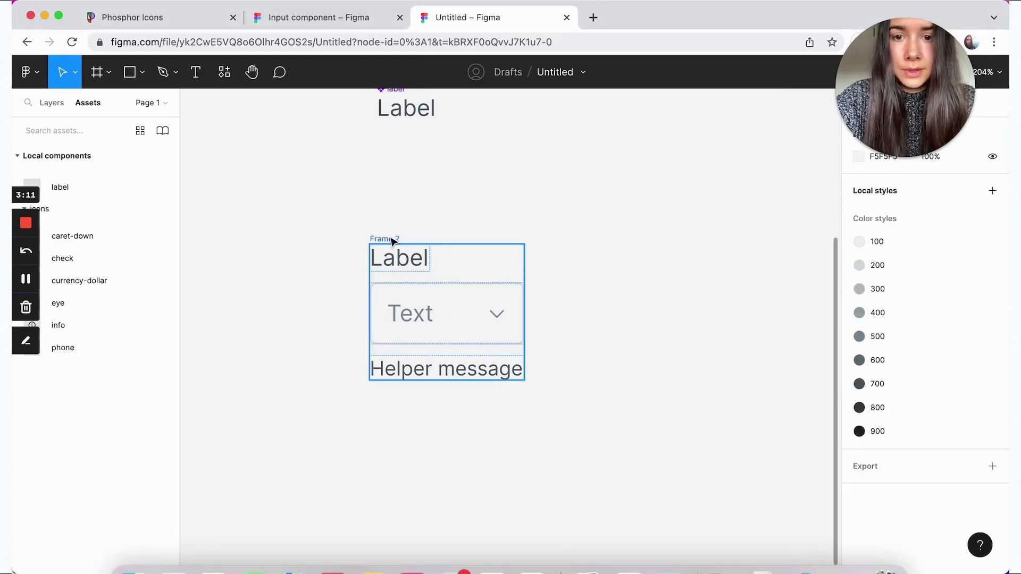
pyautogui.click(385, 239)
pyautogui.moveTo(525, 259); pyautogui.dragTo(639, 298)
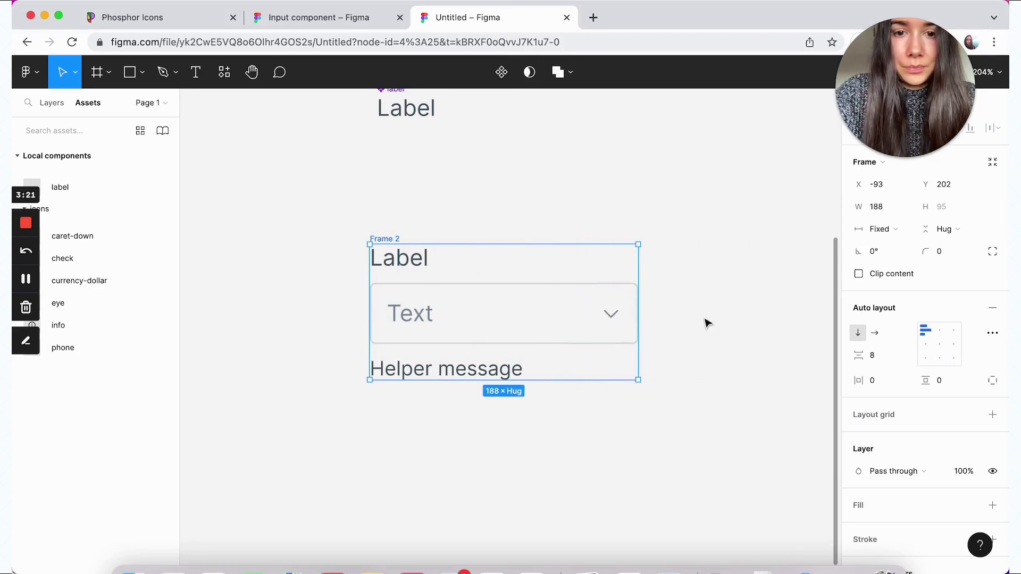
# Step: Rename the outer frame as input and turn it into a component
pyautogui.doubleClick(385, 240)
pyautogui.write('input')
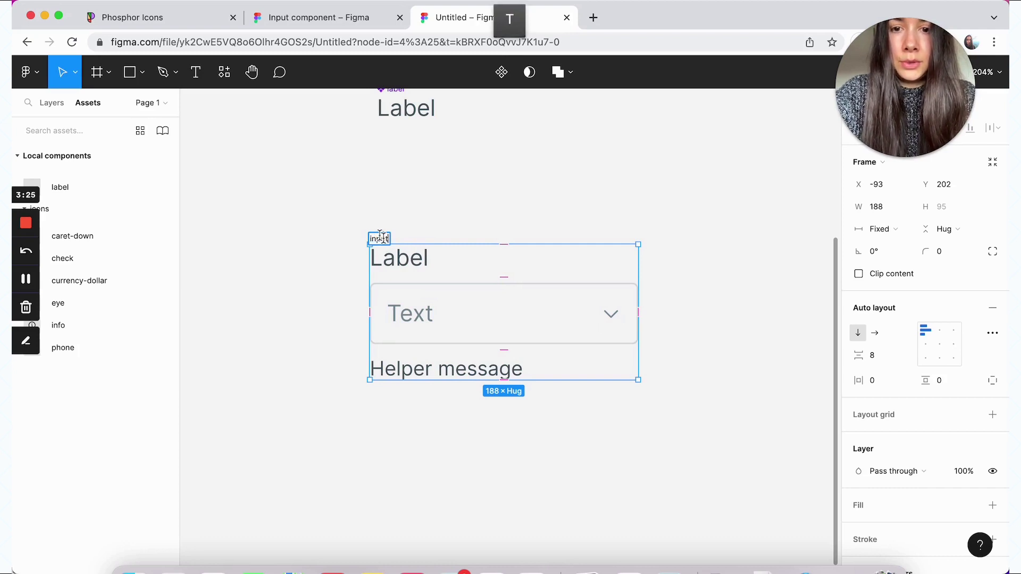
pyautogui.press('Return')
pyautogui.click(379, 242)
pyautogui.click(499, 72)
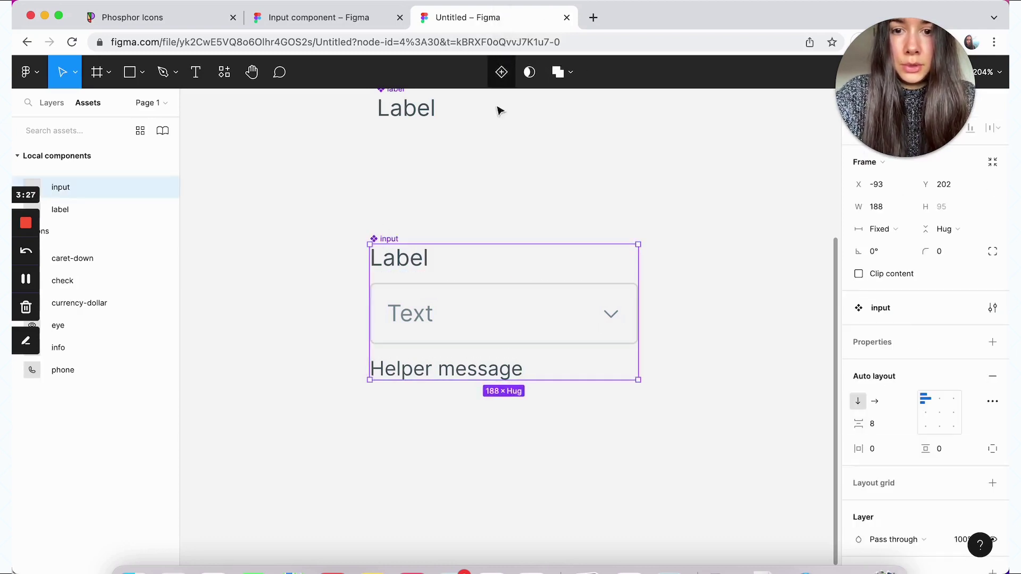
pyautogui.click(485, 216)
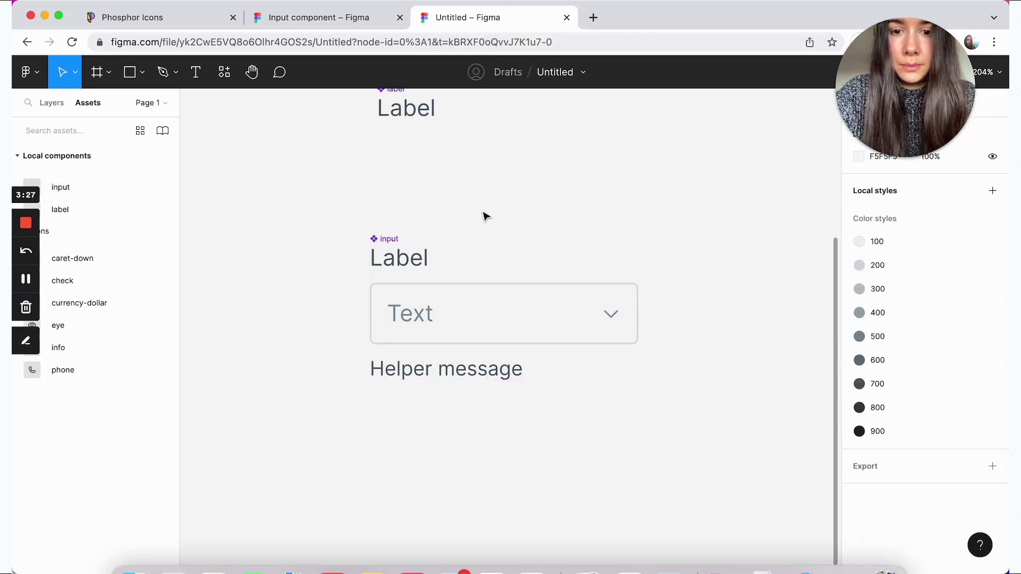
# Step: Add a boolean property named Dropdown with the value False to the input component
pyautogui.click(504, 330)
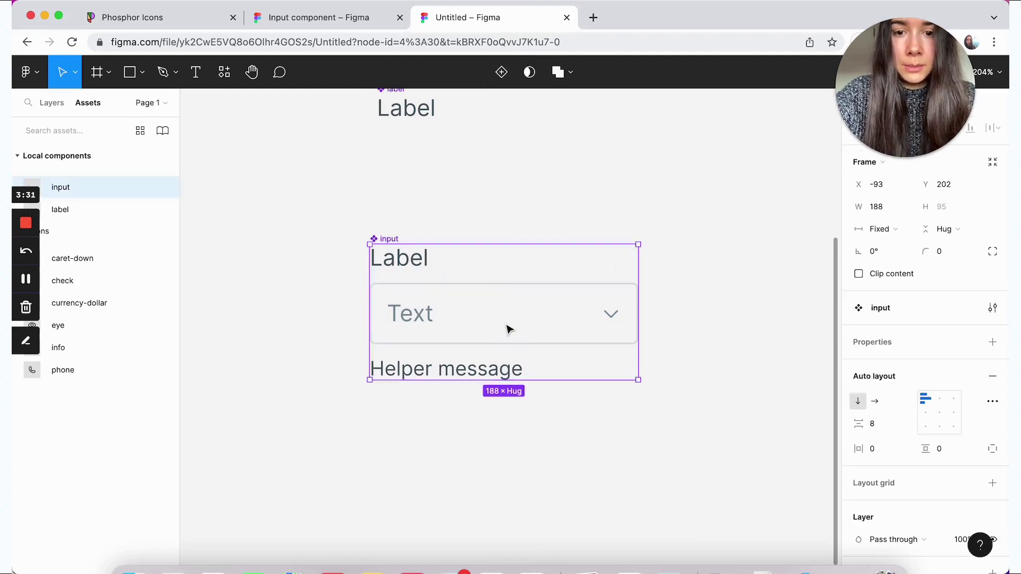
pyautogui.doubleClick(613, 321)
pyautogui.doubleClick(612, 321)
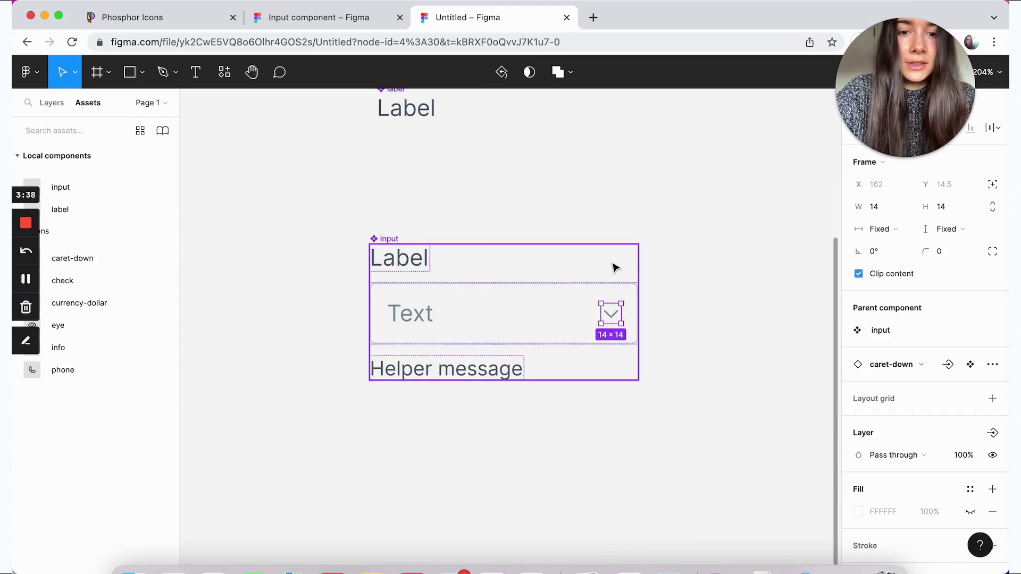
pyautogui.click(573, 262)
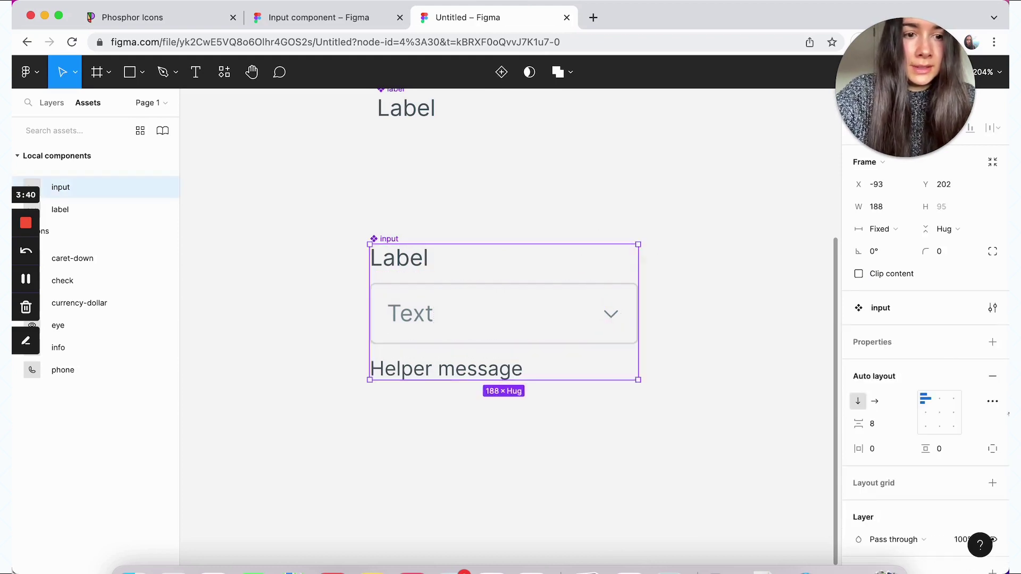
pyautogui.click(992, 342)
pyautogui.click(911, 405)
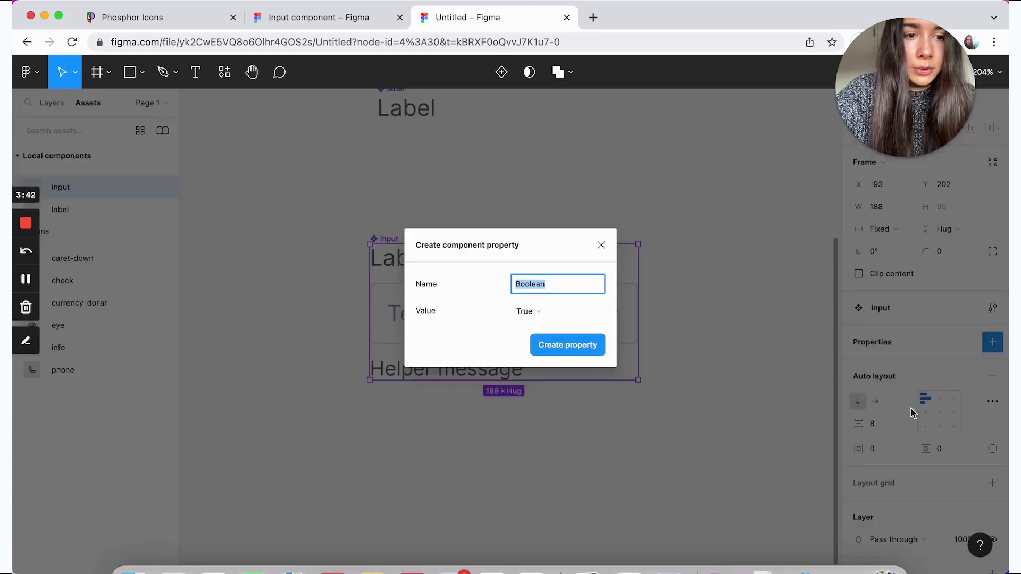
pyautogui.write('Dropdown')
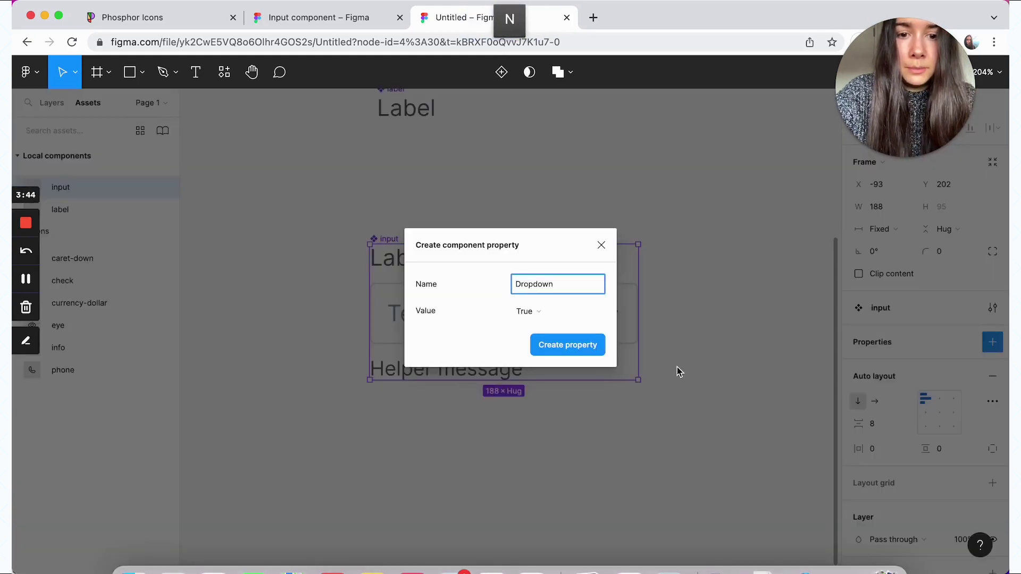
pyautogui.click(528, 312)
pyautogui.click(535, 327)
pyautogui.click(567, 352)
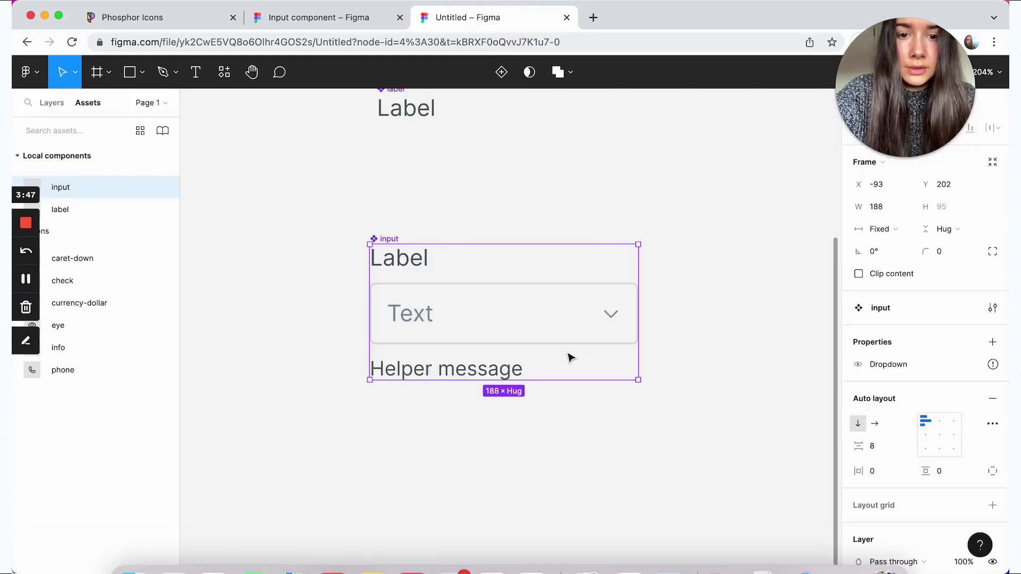
# Step: Link the visibility of the field's caret-down icon to the Dropdown property
pyautogui.doubleClick(613, 318)
pyautogui.click(613, 318)
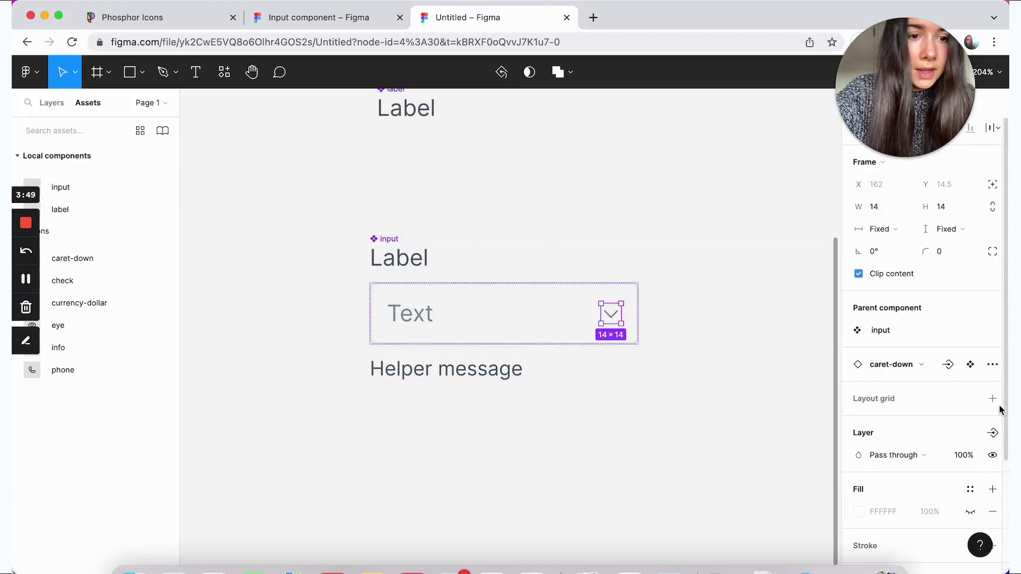
pyautogui.click(992, 433)
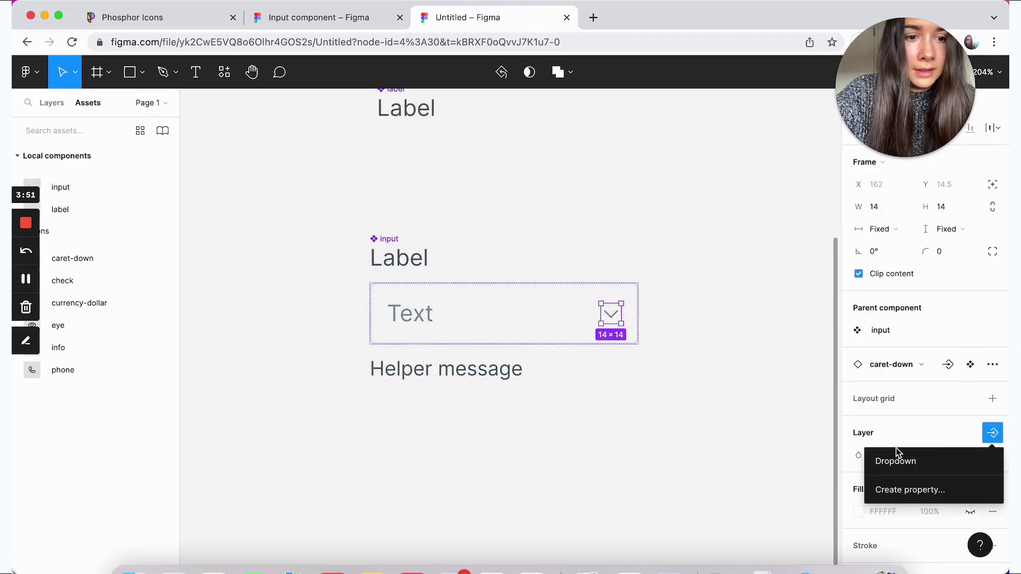
pyautogui.click(914, 472)
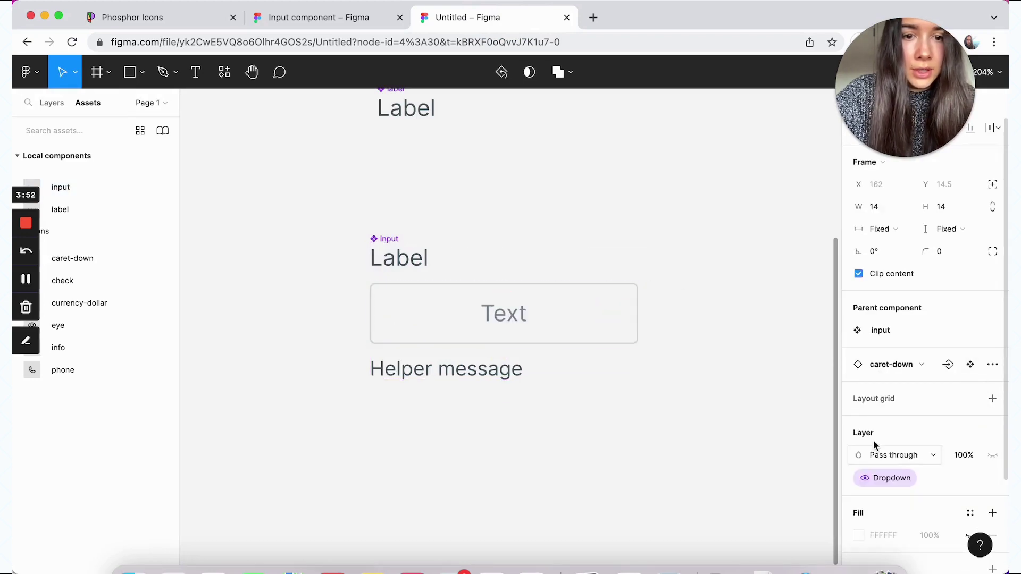
pyautogui.click(780, 389)
# Step: Set the width of the text inside the bordered field to Fill container
pyautogui.click(510, 320)
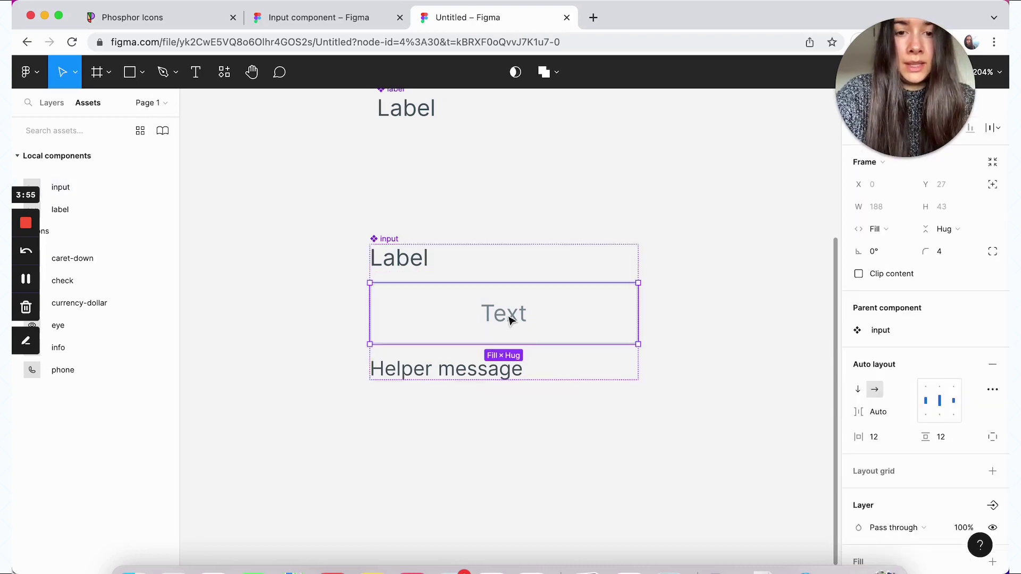
pyautogui.click(510, 320)
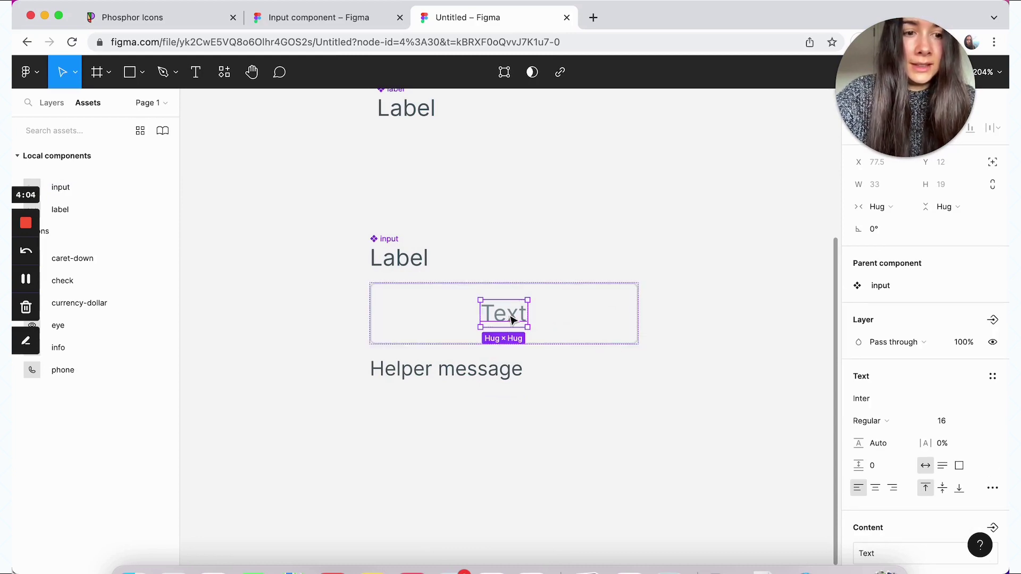
pyautogui.click(882, 207)
pyautogui.click(894, 222)
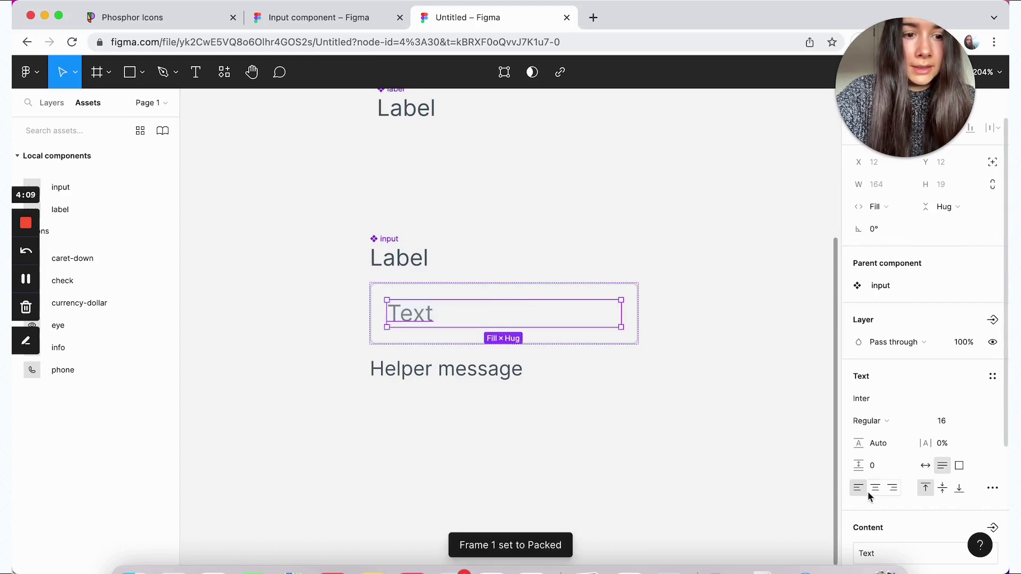
pyautogui.click(690, 388)
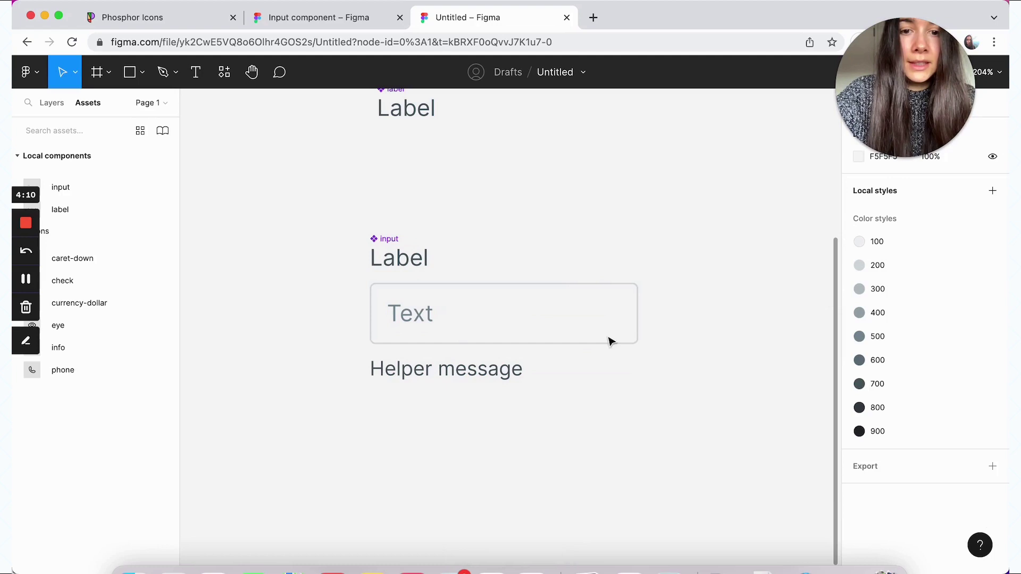
# Step: Test the Dropdown property of the input component by switching its value to True and back to False
pyautogui.click(570, 330)
pyautogui.click(967, 365)
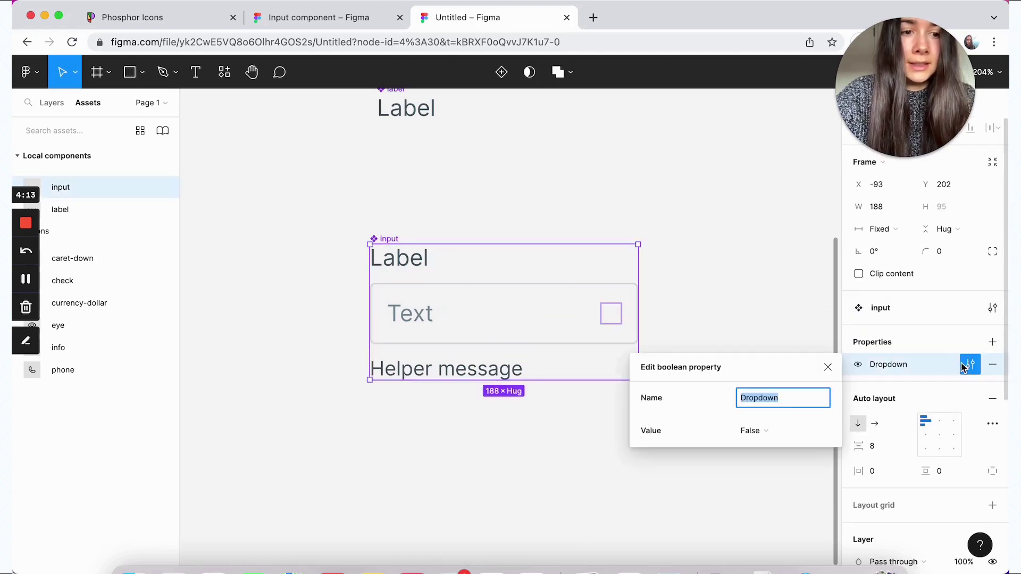
pyautogui.click(753, 431)
pyautogui.click(750, 418)
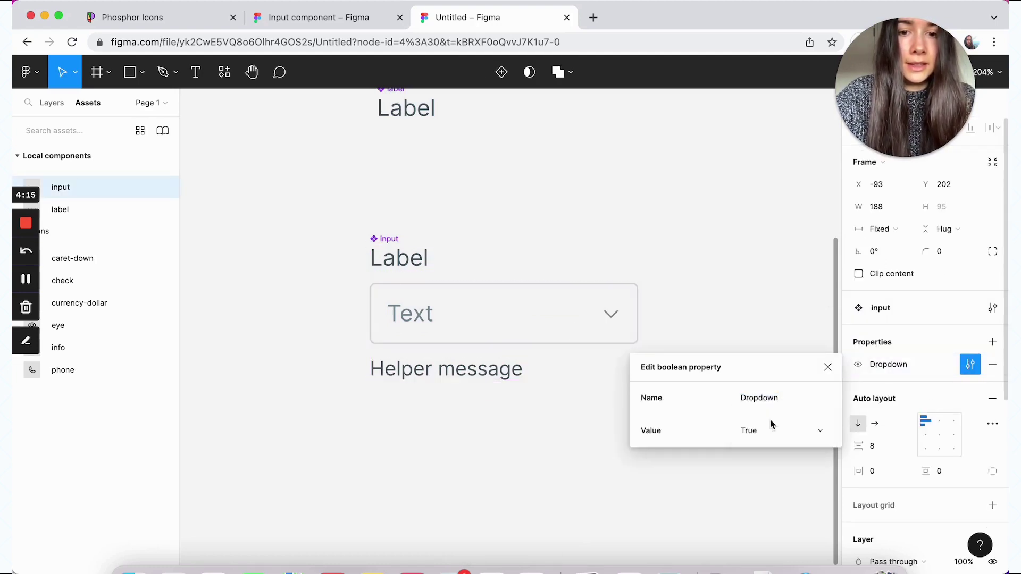
pyautogui.click(766, 432)
pyautogui.click(767, 446)
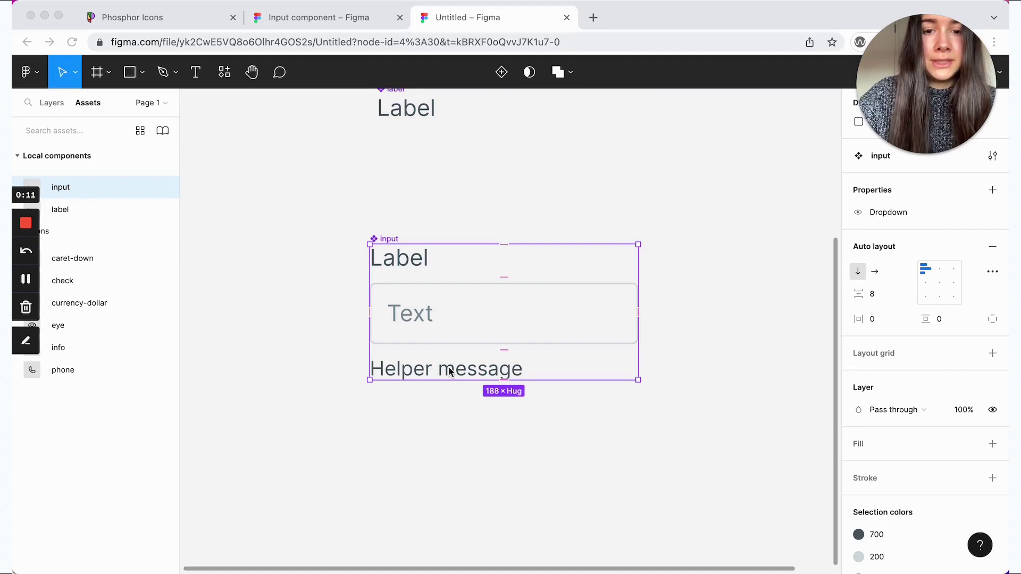
# Step: Create a boolean property named Helper message with the value False to control the visibility of the helper message text in the input component
pyautogui.click(450, 371)
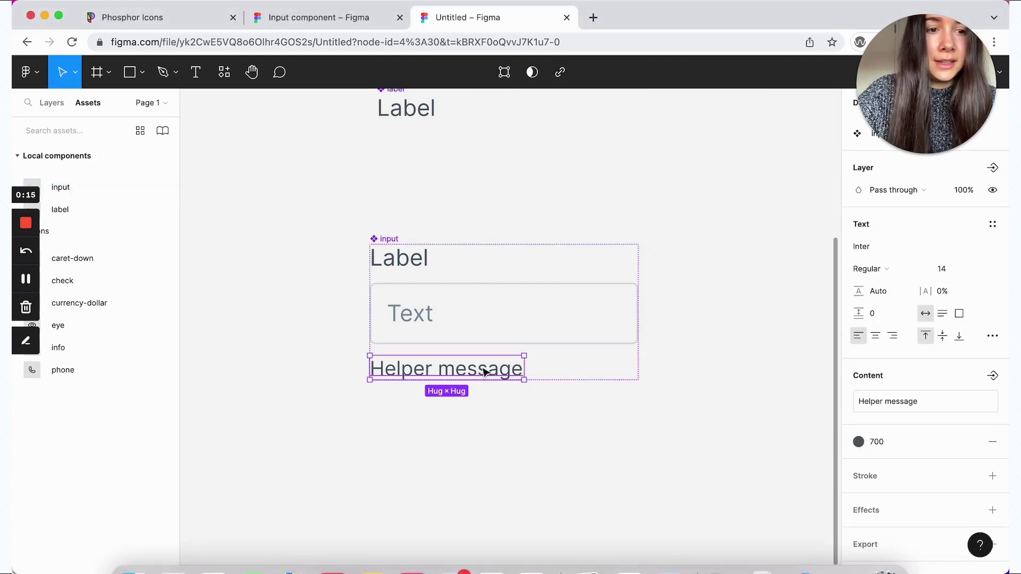
pyautogui.scroll(2, 988, 391)
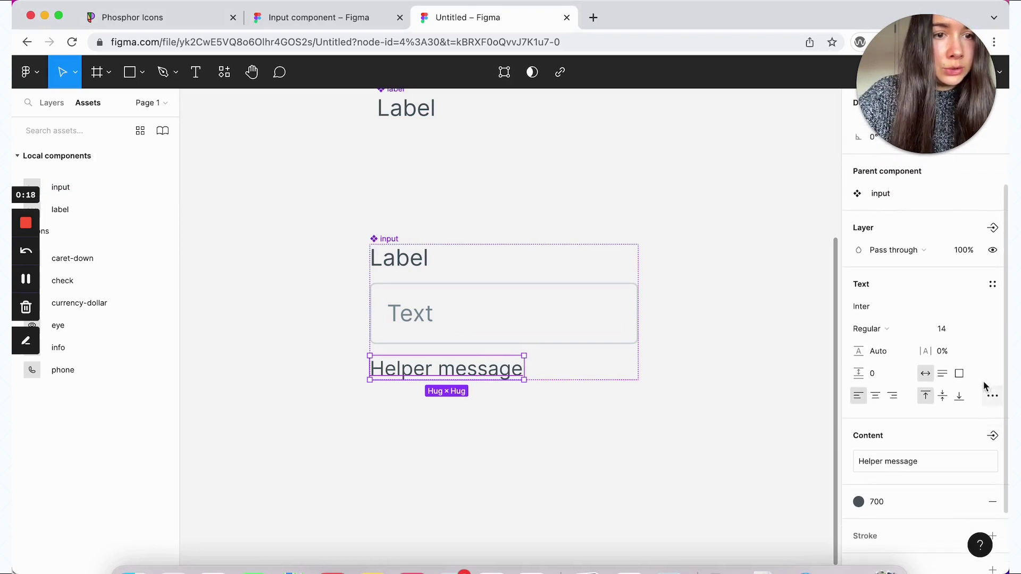
pyautogui.click(993, 228)
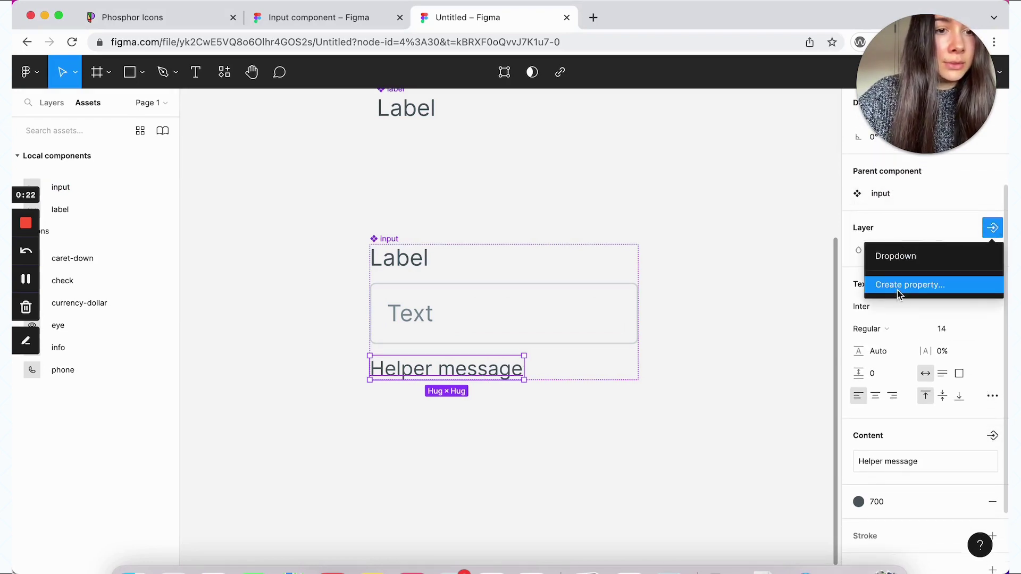
pyautogui.click(911, 289)
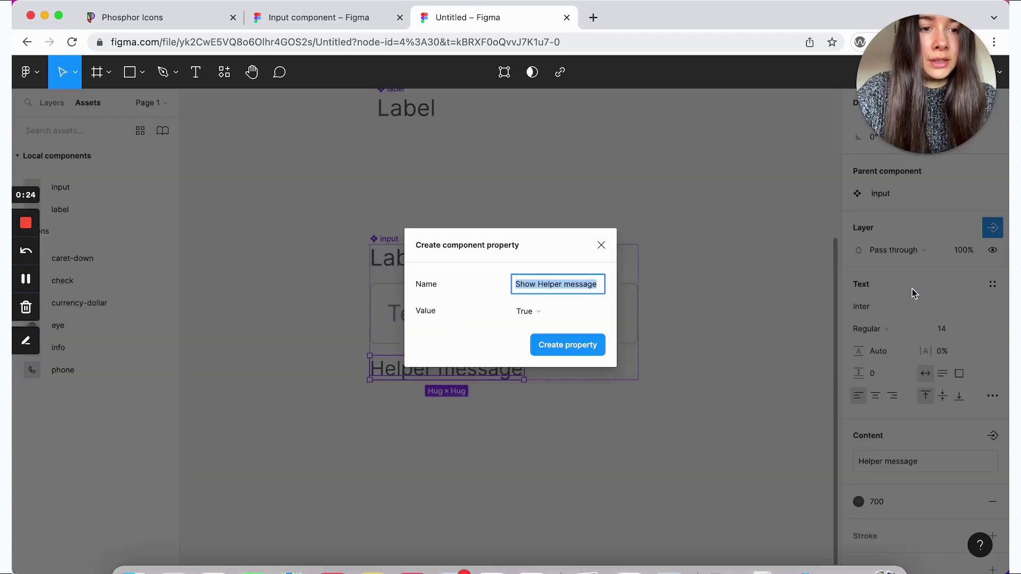
pyautogui.write('Helpe')
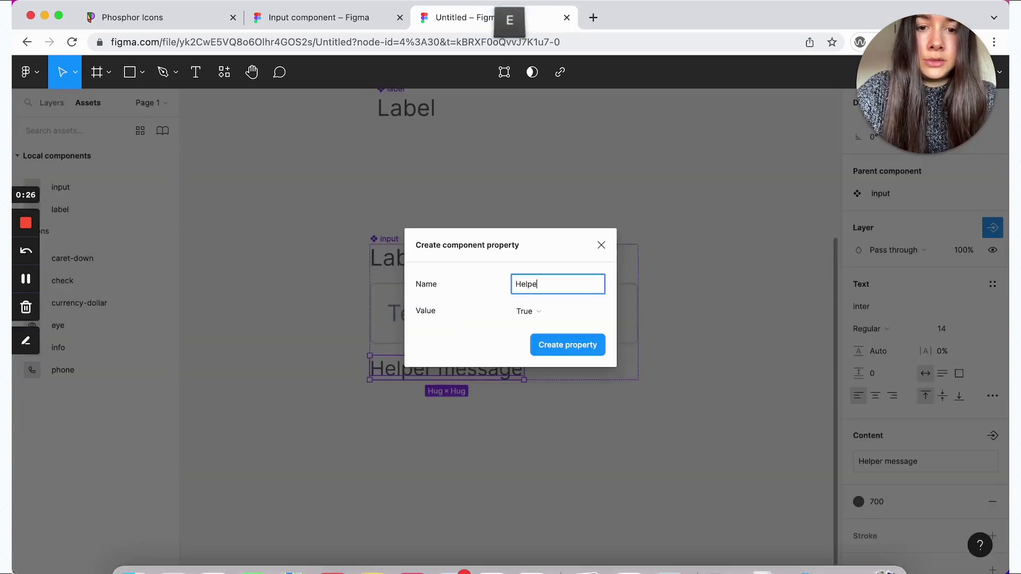
pyautogui.write('r message')
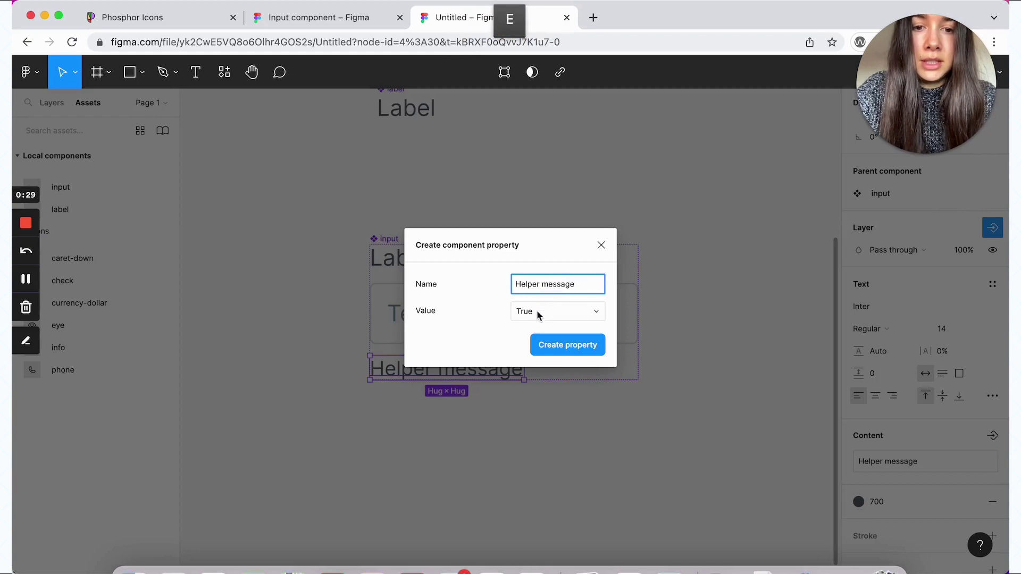
pyautogui.click(561, 312)
pyautogui.click(550, 333)
pyautogui.click(562, 347)
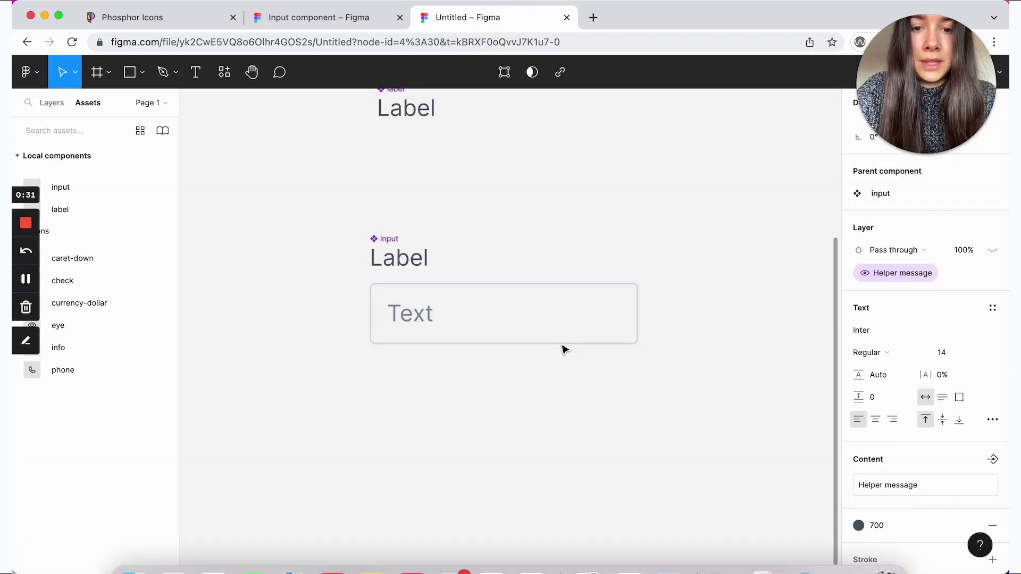
# Step: Duplicate the input component as an instance directly below it, at about X -93, Y 324
pyautogui.scroll(-1, 721, 273)
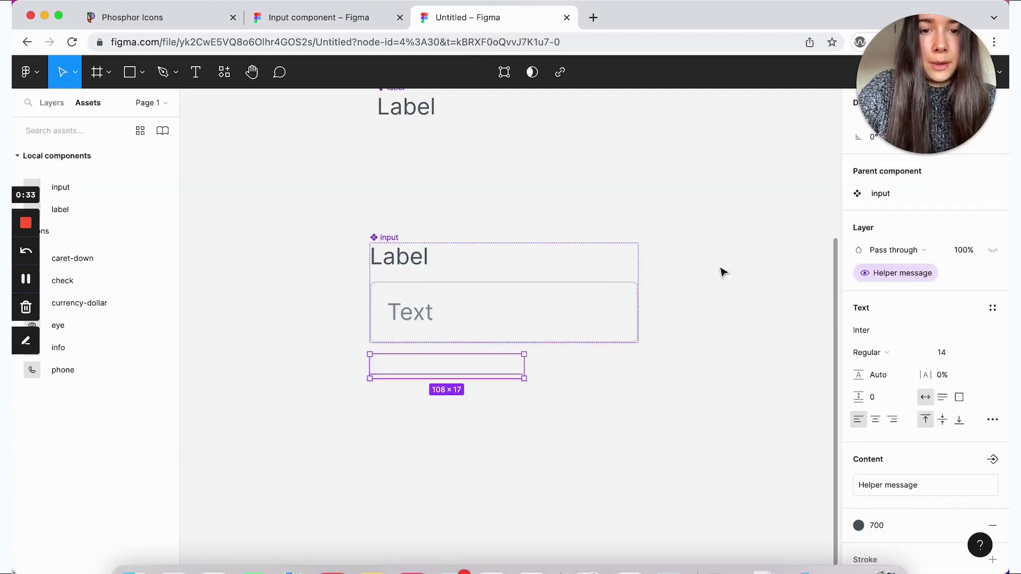
pyautogui.click(609, 260)
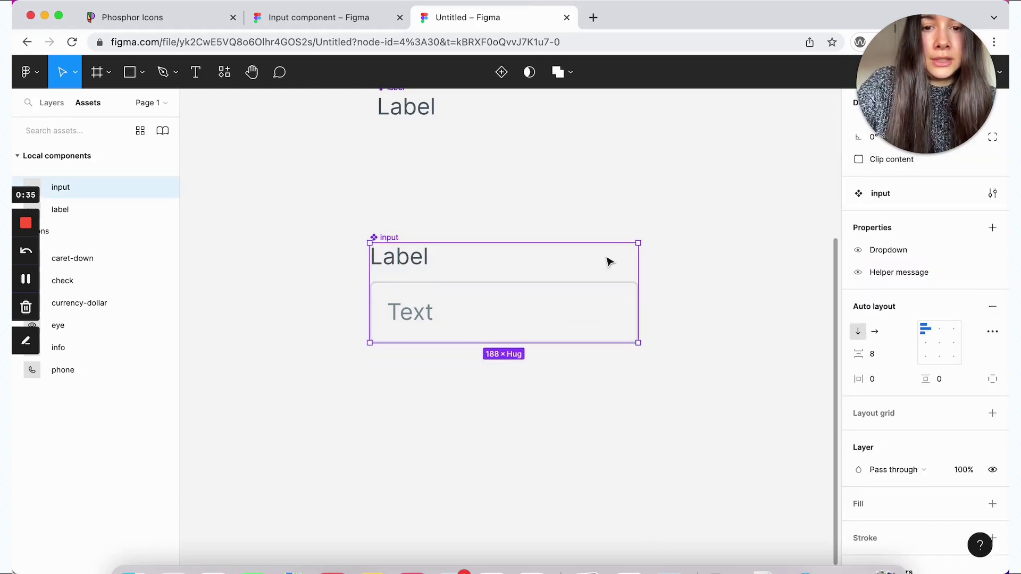
pyautogui.press('alt')
pyautogui.moveTo(539, 285); pyautogui.dragTo(539, 450)
pyautogui.scroll(-3, 538, 449)
pyautogui.scroll(-4, 537, 448)
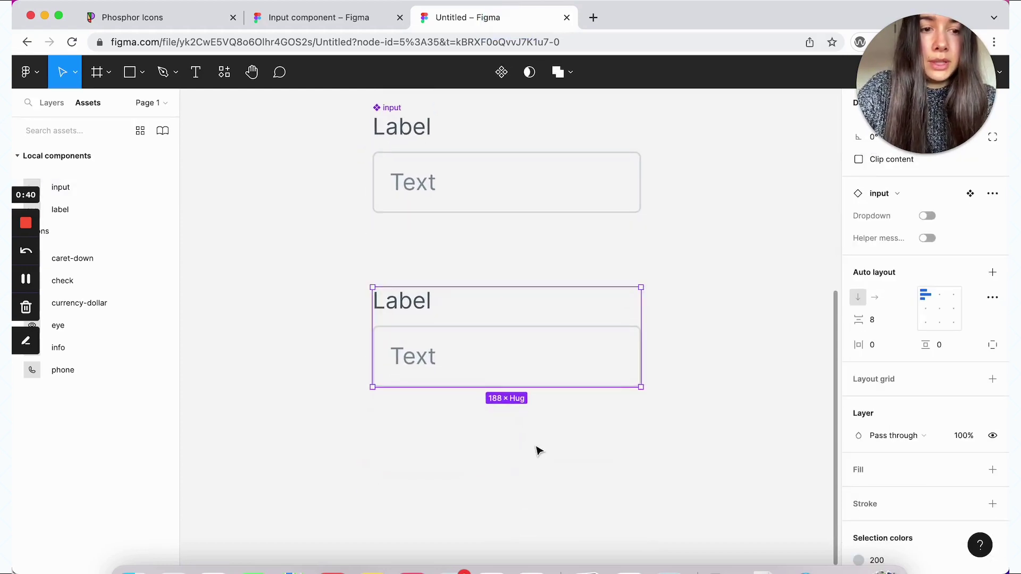
# Step: Test the Dropdown and Helper message properties of the input instance by switching each one on and back off
pyautogui.click(927, 216)
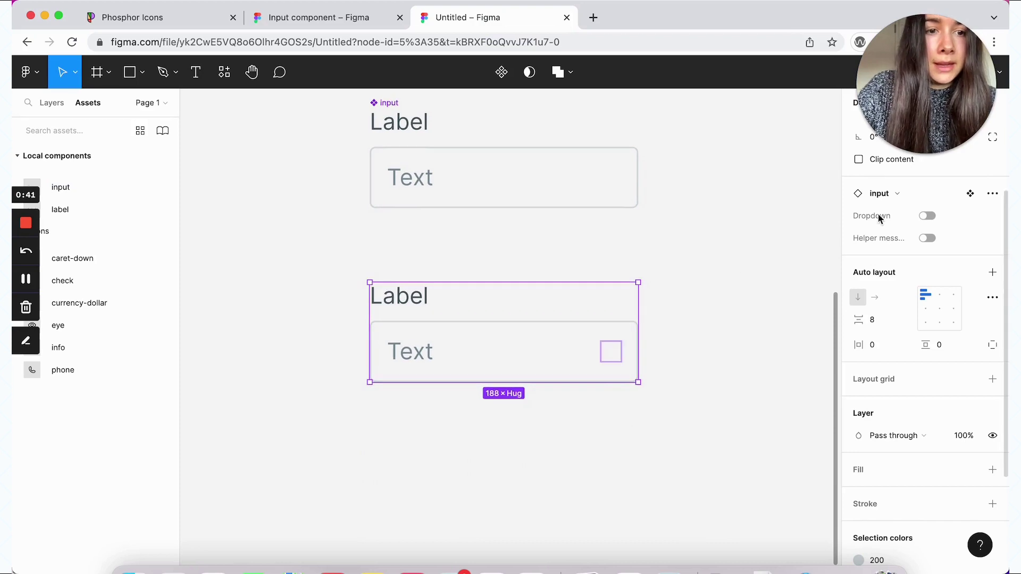
pyautogui.click(928, 216)
pyautogui.click(928, 238)
pyautogui.click(926, 240)
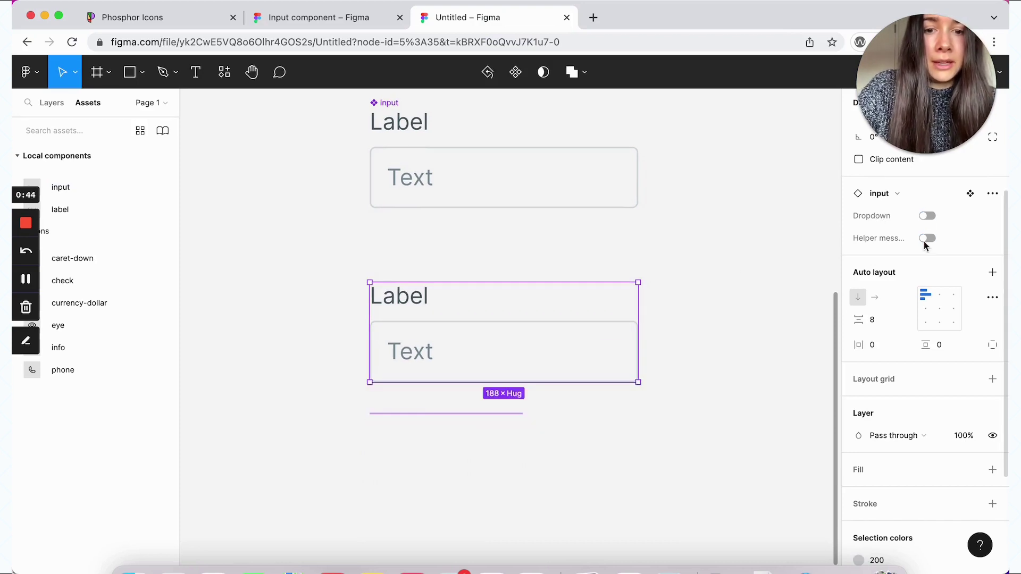
# Step: Examine the properties of the label nested in the input instance, then compare them with those of the whole instance
pyautogui.doubleClick(406, 305)
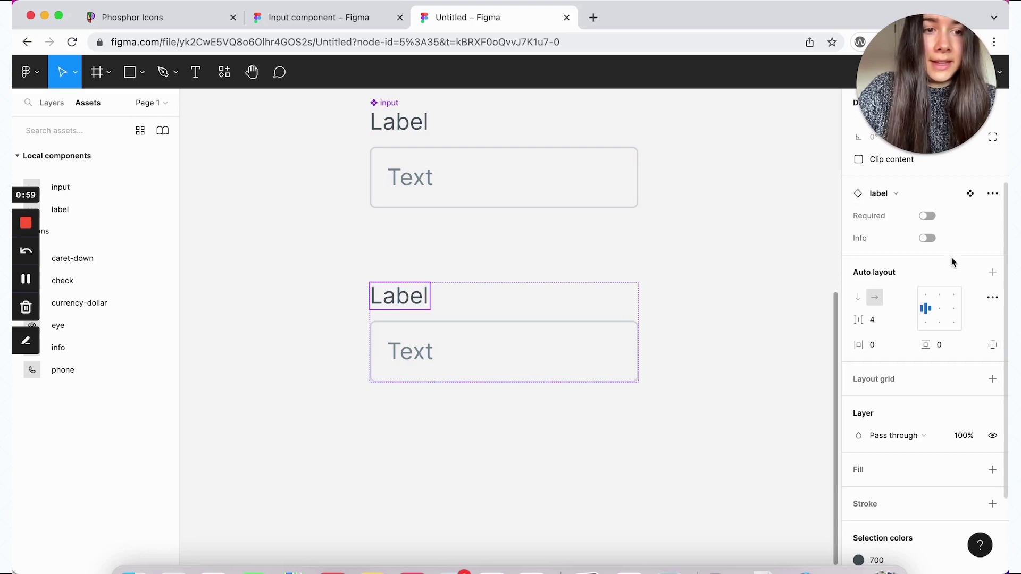
pyautogui.click(729, 297)
pyautogui.scroll(1, 730, 297)
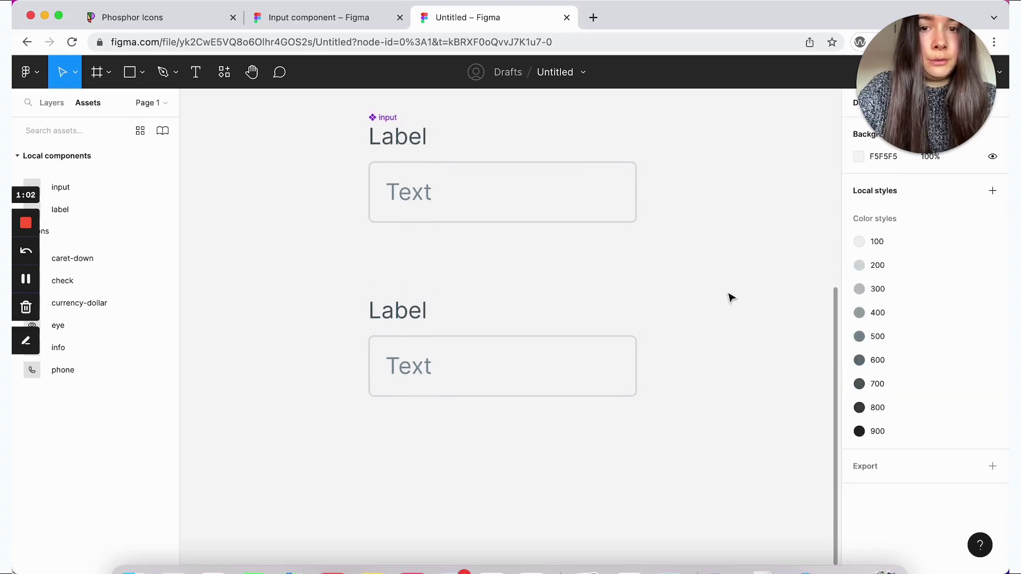
pyautogui.click(543, 352)
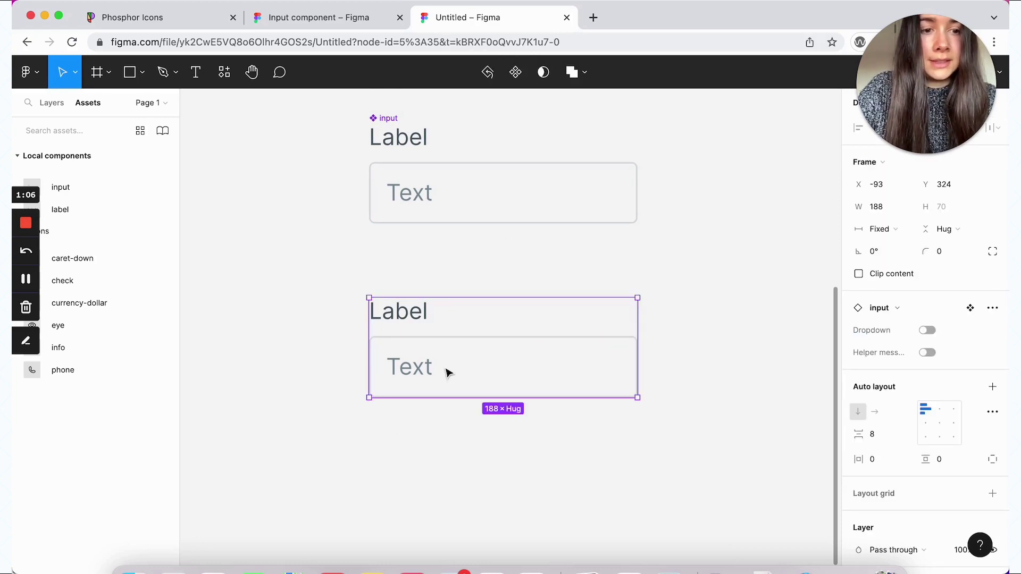
# Step: Expose the properties of the nested label instance on the main input component
pyautogui.click(457, 192)
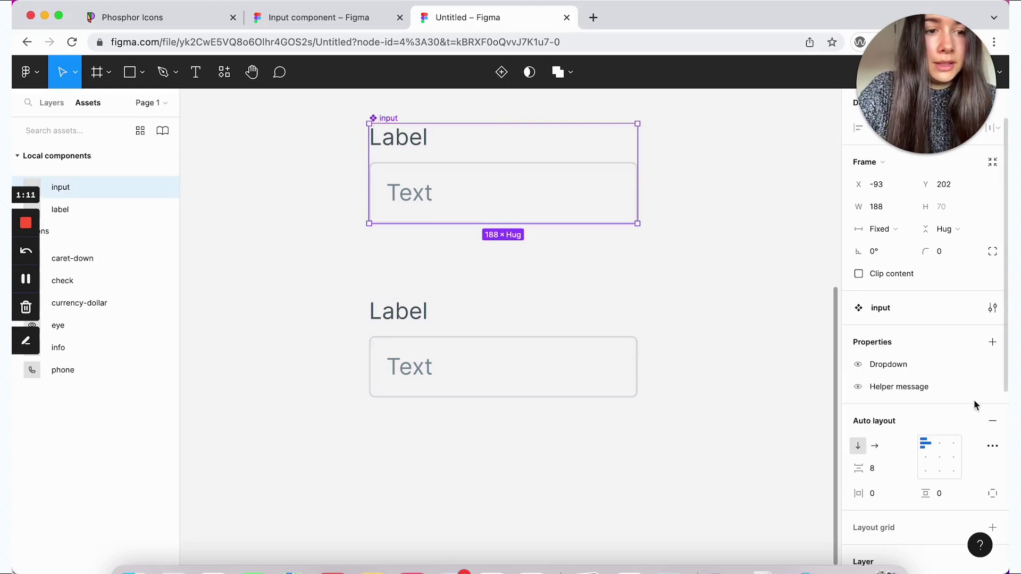
pyautogui.click(992, 343)
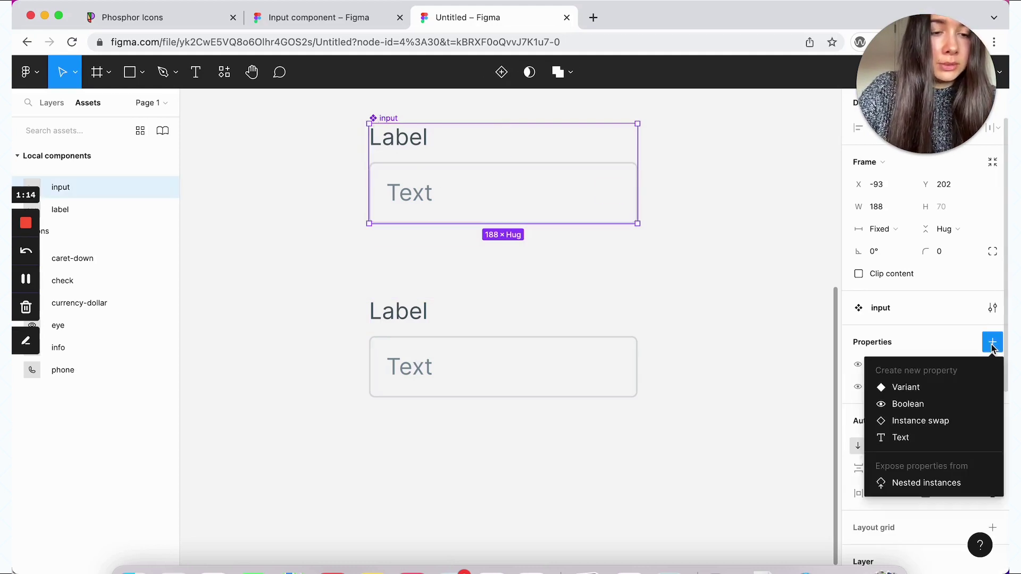
pyautogui.click(927, 489)
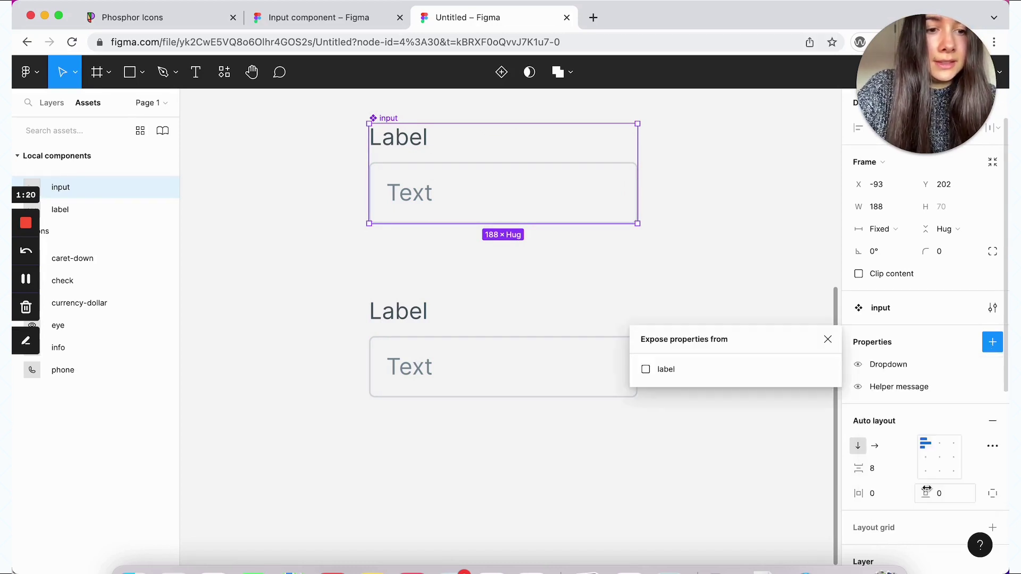
pyautogui.click(645, 370)
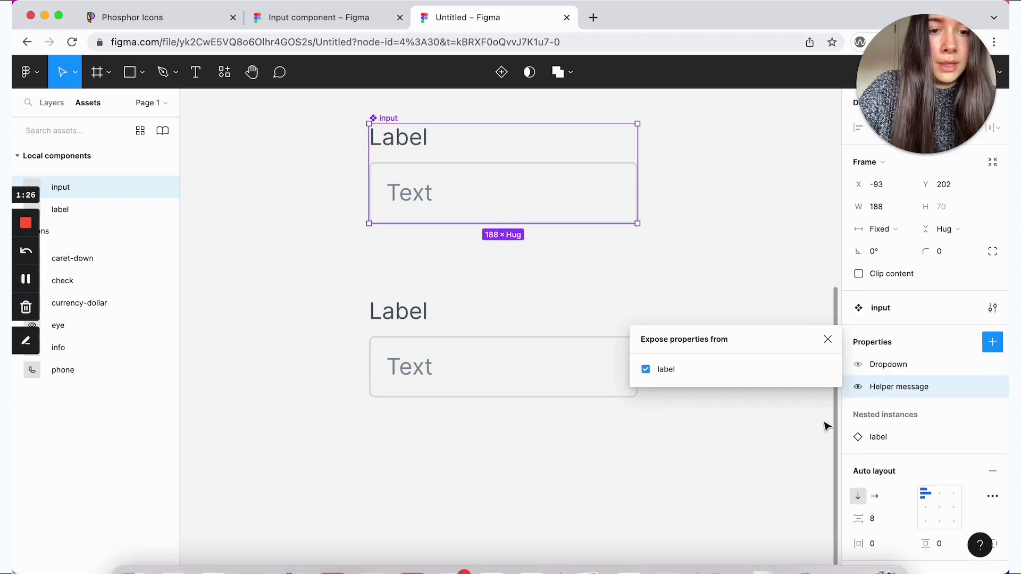
pyautogui.click(793, 421)
# Step: Test the exposed Required and Info label properties on the input instance by switching each one on and back off
pyautogui.click(568, 325)
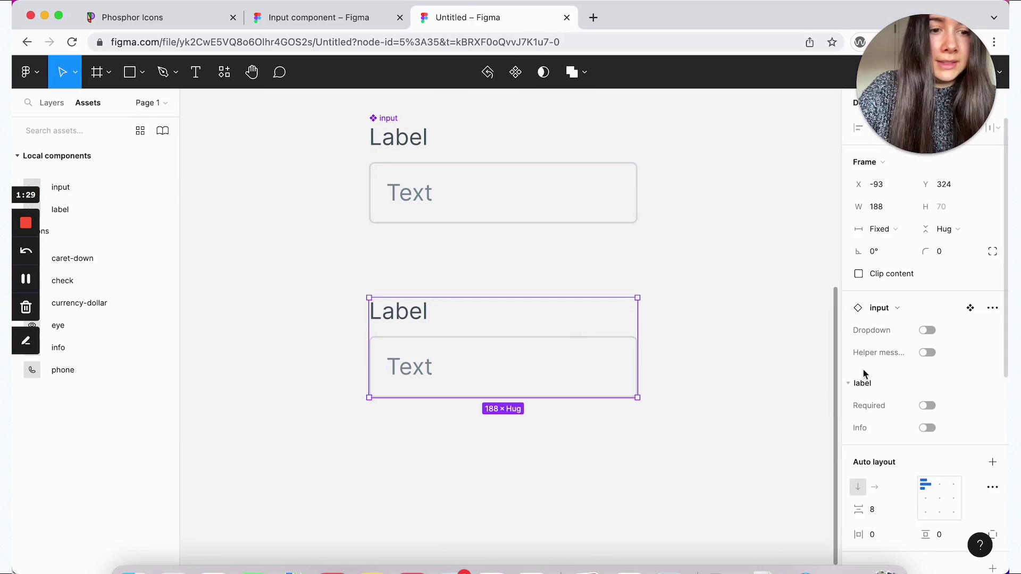
pyautogui.scroll(-2, 861, 366)
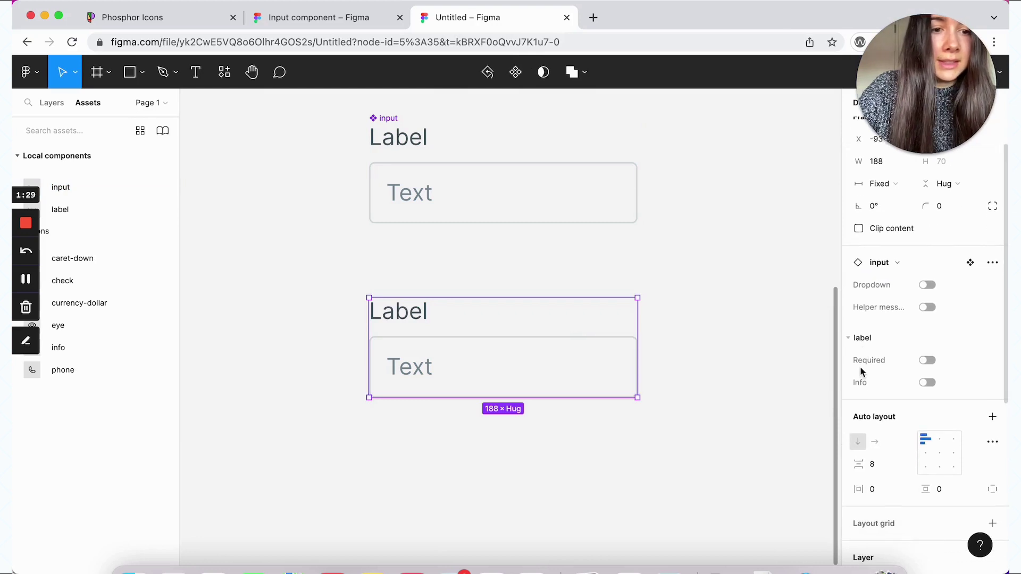
pyautogui.click(926, 361)
pyautogui.click(927, 362)
pyautogui.click(928, 383)
pyautogui.click(931, 382)
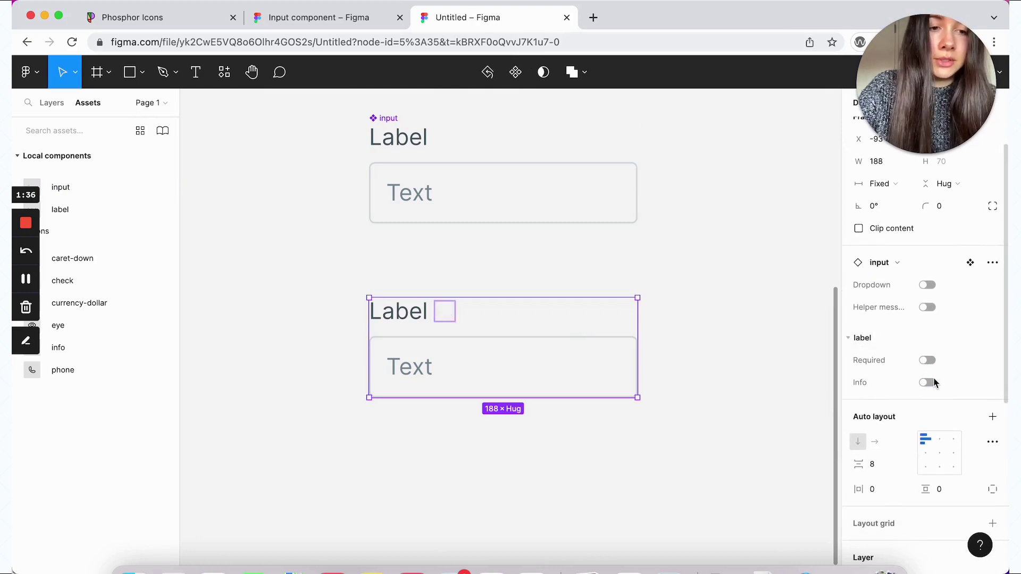
# Step: Create a boolean property named Label with the value True to control the visibility of the label in the main input component
pyautogui.click(735, 278)
pyautogui.scroll(2, 734, 278)
pyautogui.click(529, 236)
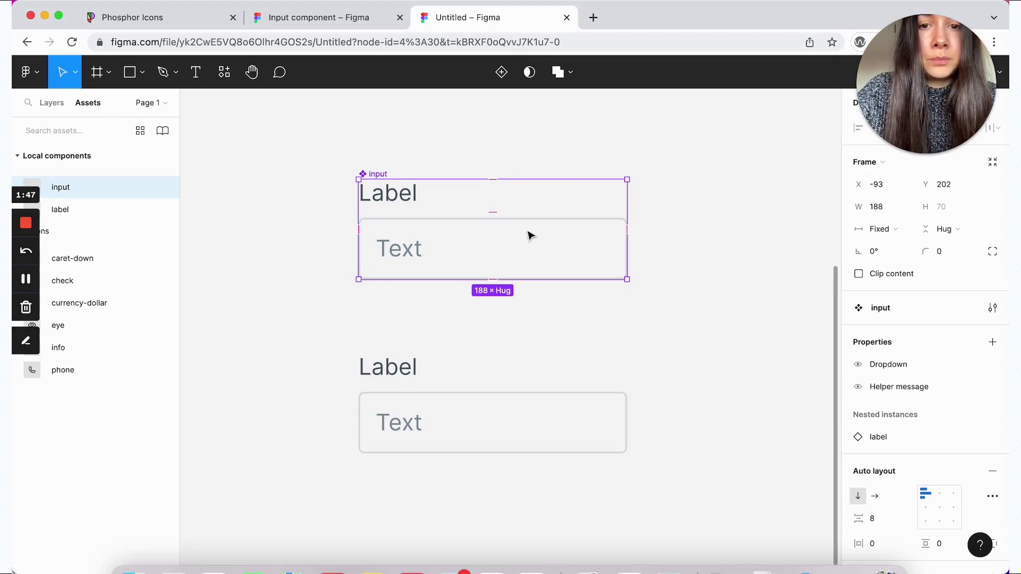
pyautogui.click(402, 201)
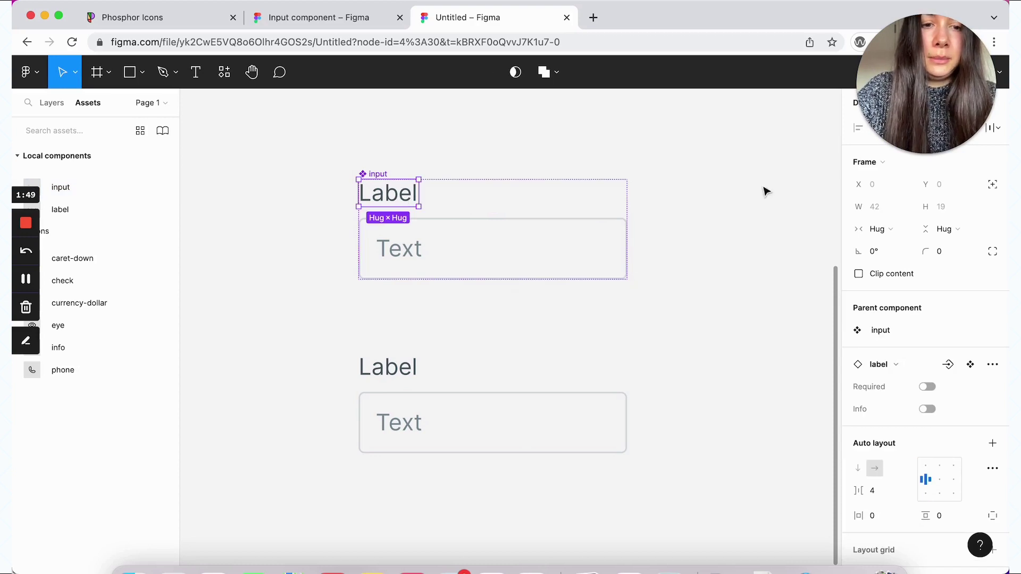
pyautogui.scroll(-3, 885, 293)
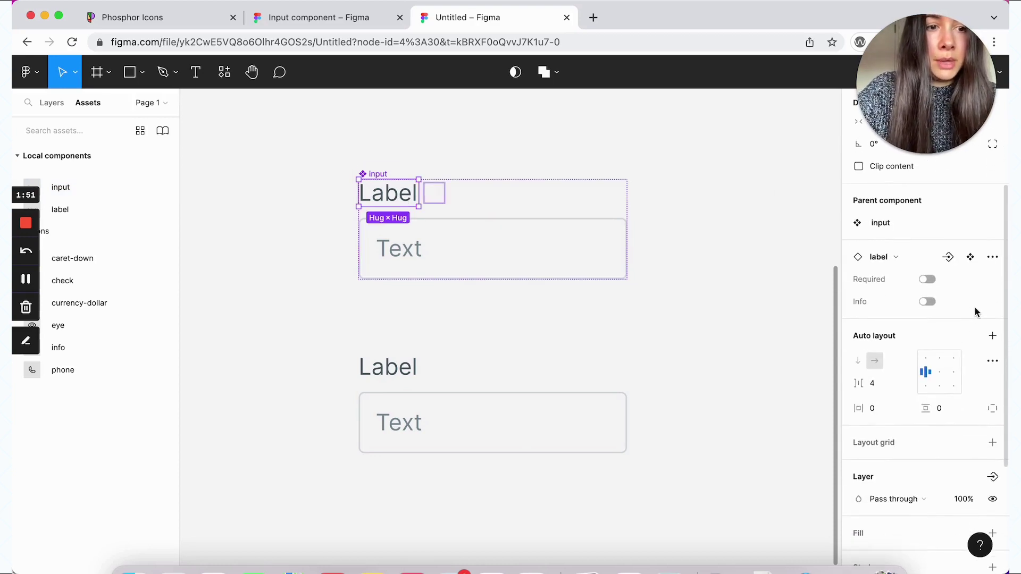
pyautogui.scroll(2, 972, 348)
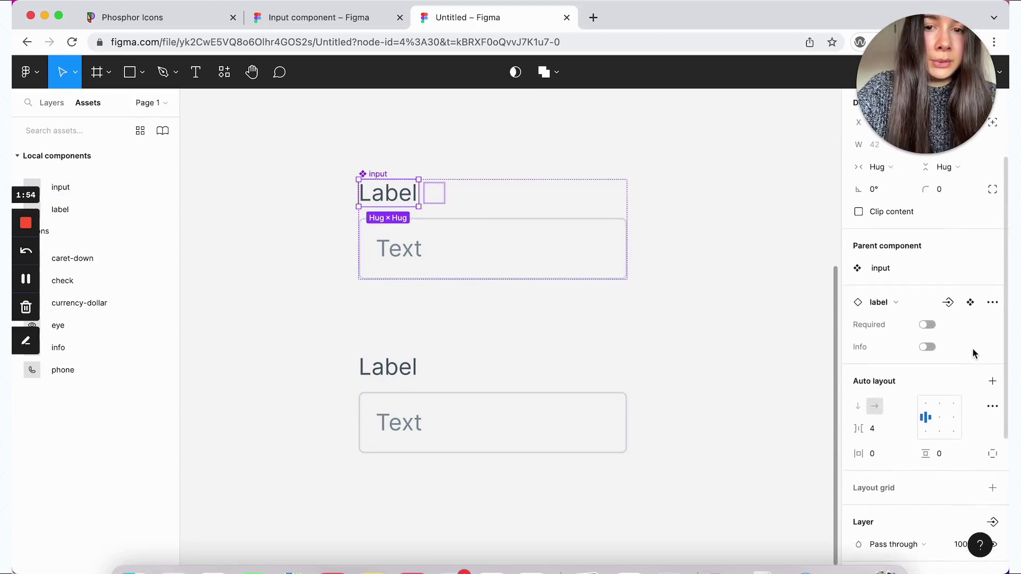
pyautogui.scroll(-2, 973, 349)
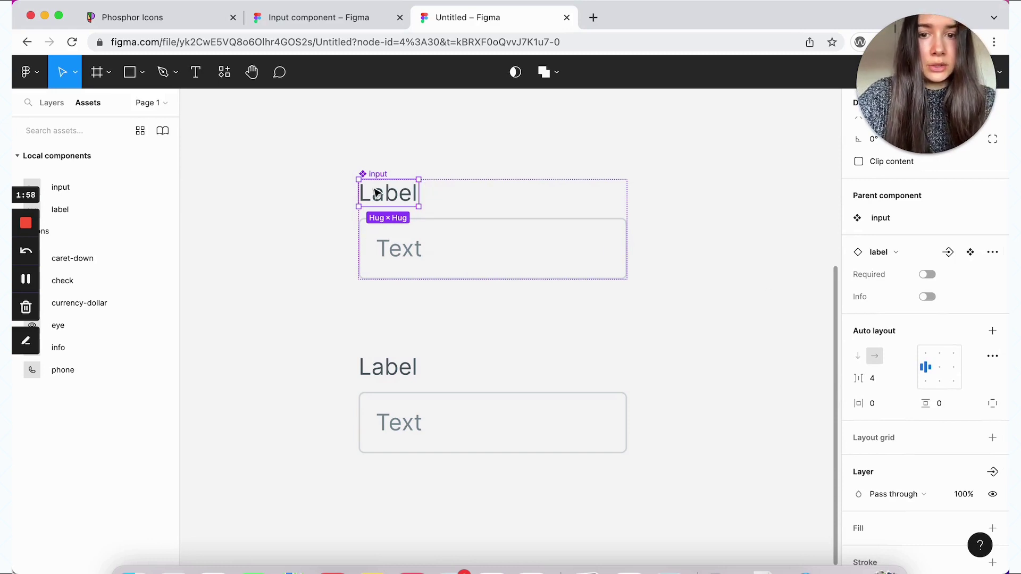
pyautogui.scroll(-3, 925, 289)
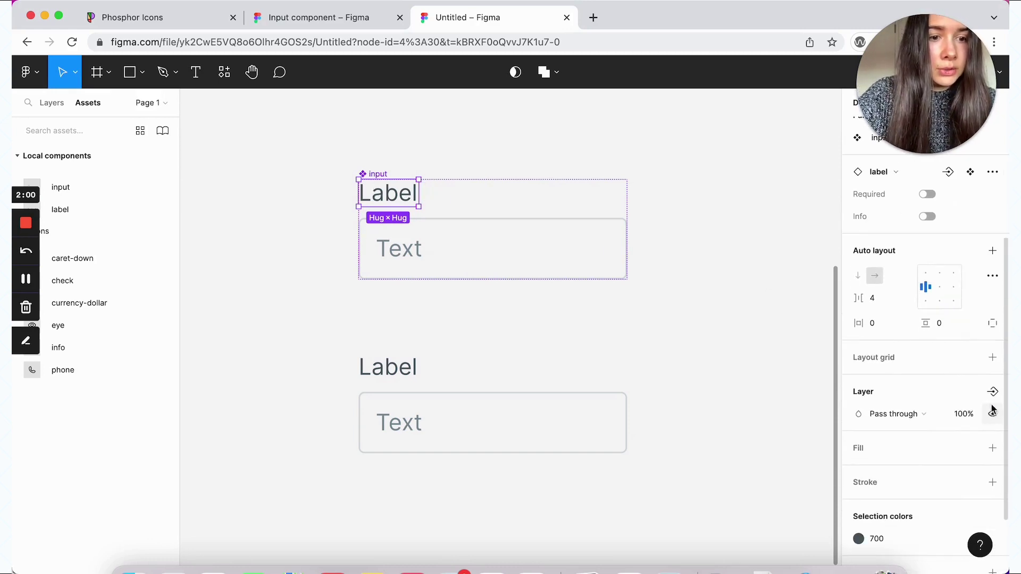
pyautogui.click(992, 391)
pyautogui.click(904, 467)
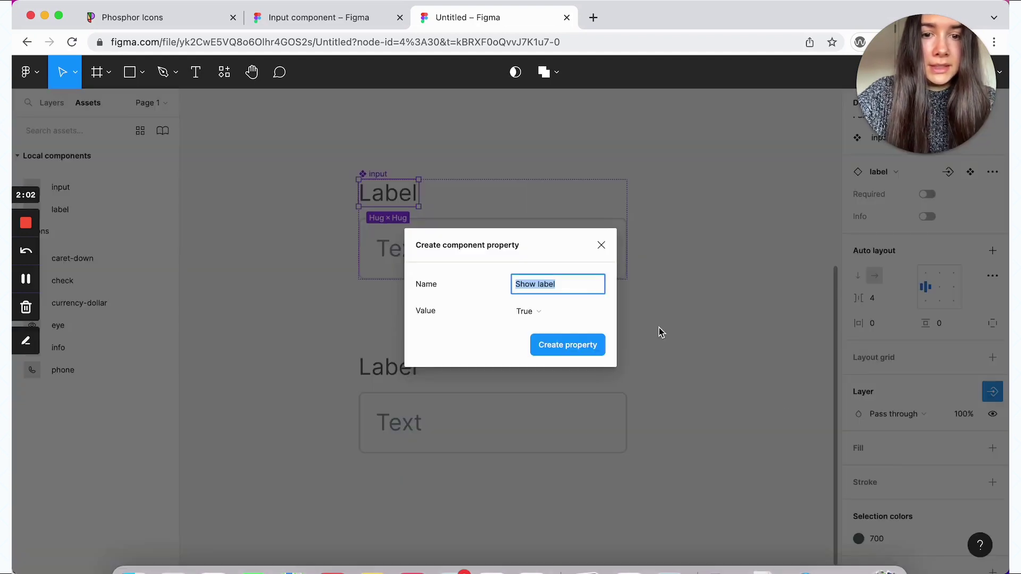
pyautogui.write('Label')
pyautogui.click(537, 312)
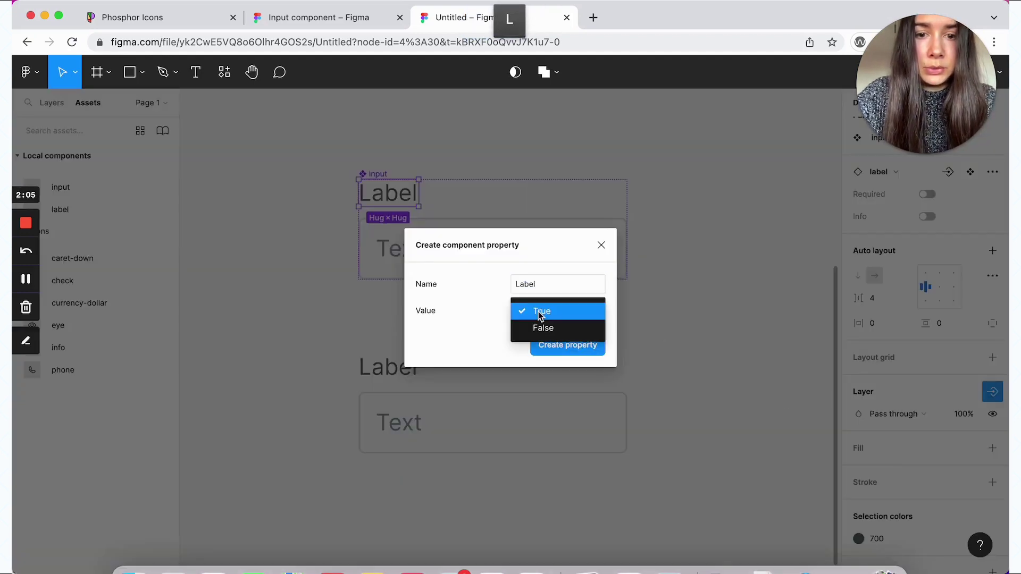
pyautogui.click(541, 313)
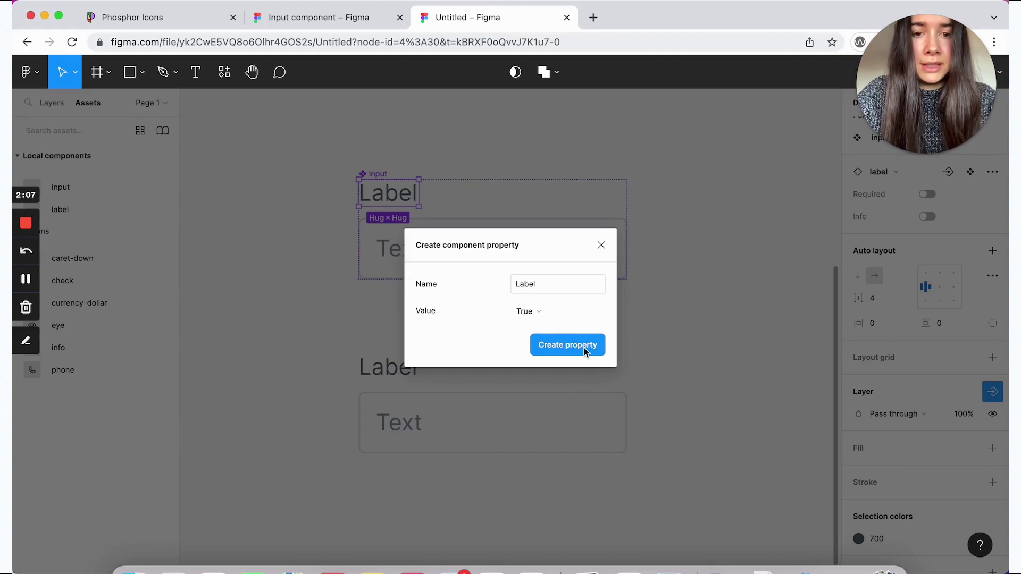
pyautogui.click(584, 346)
pyautogui.click(678, 290)
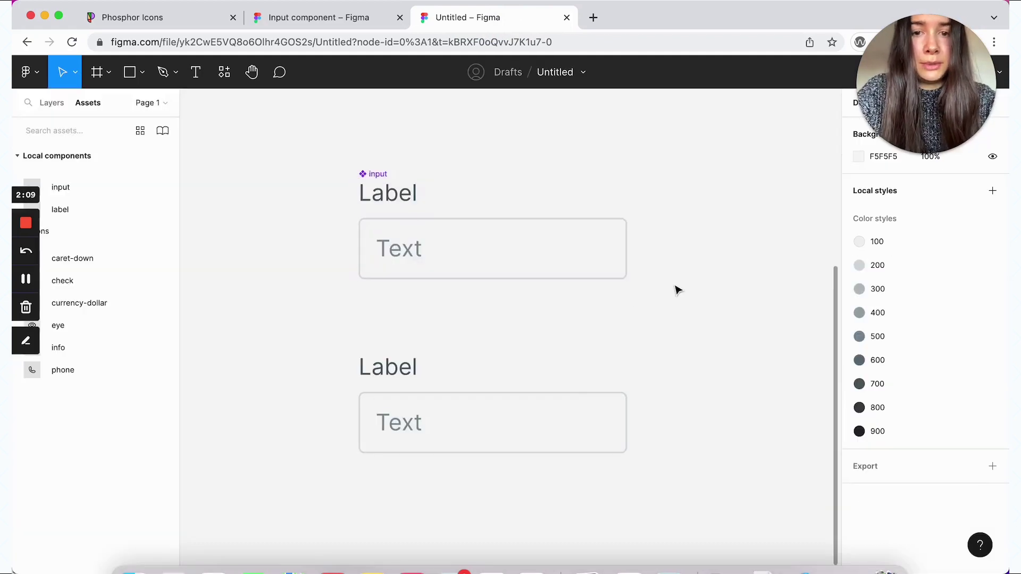
# Step: Switch off the Label property of the input instance below the main component
pyautogui.click(556, 244)
pyautogui.click(519, 419)
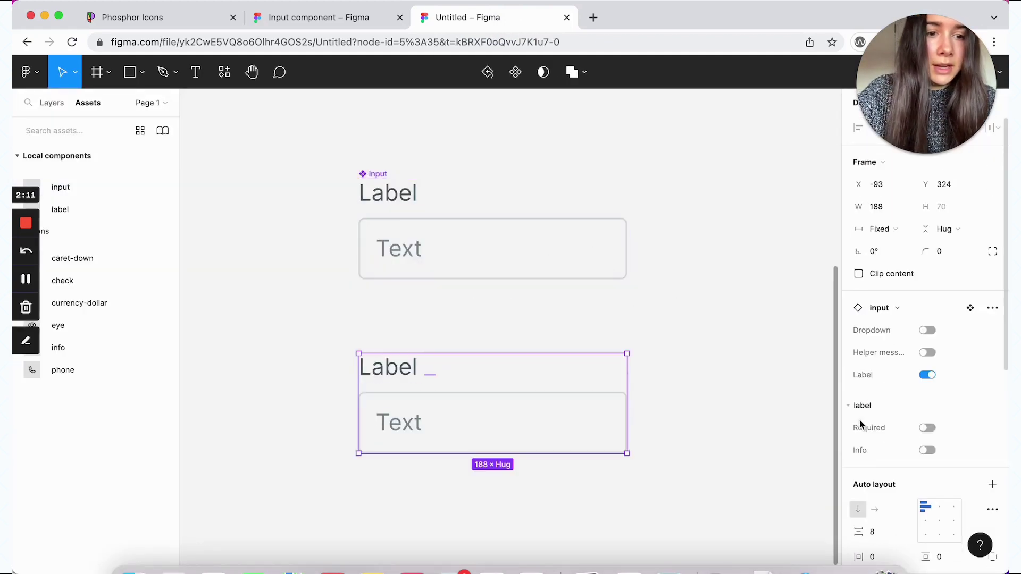
pyautogui.scroll(-2, 861, 424)
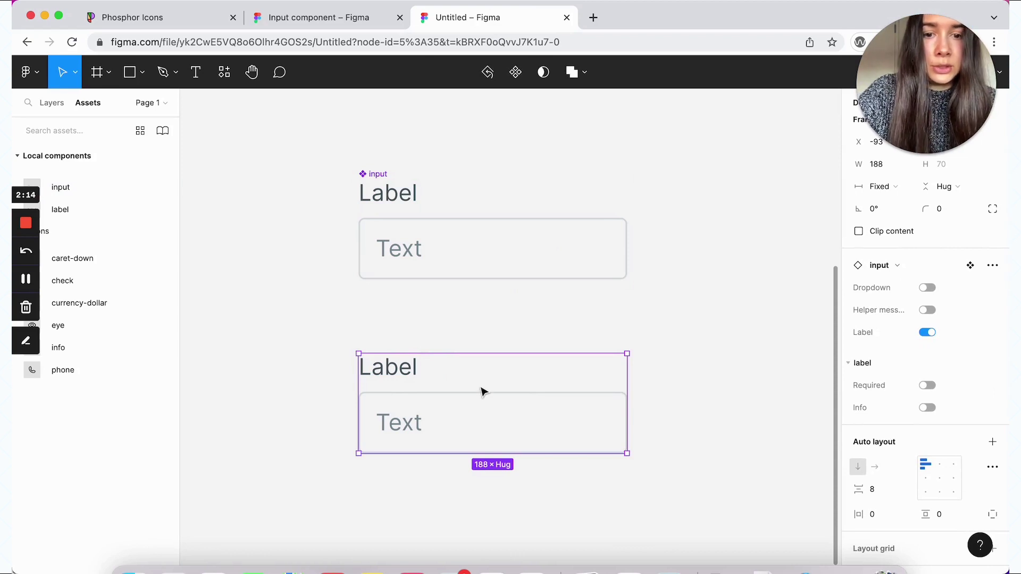
pyautogui.click(928, 334)
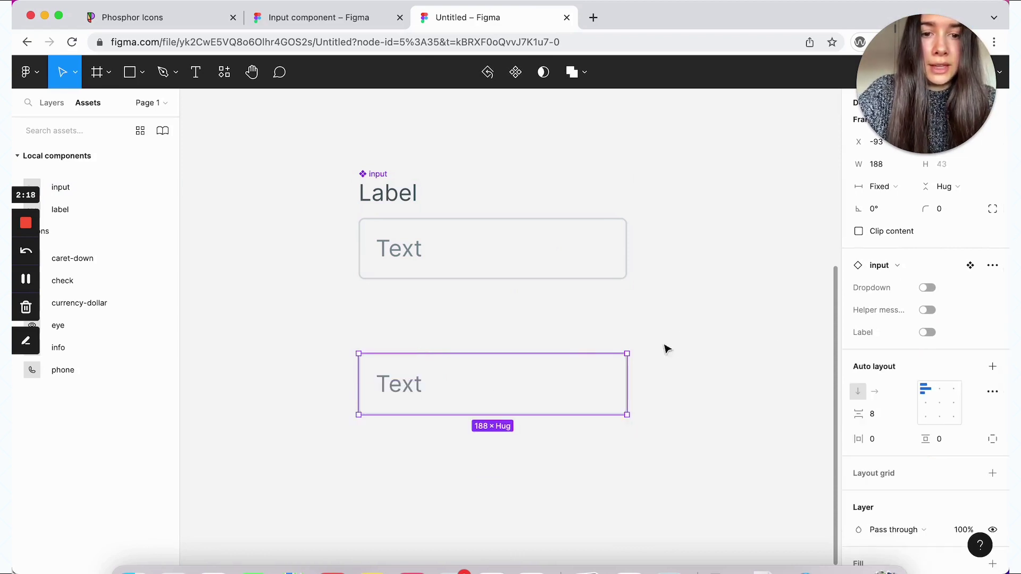
# Step: Switch the Label property of the input instance below the main component back on
pyautogui.click(691, 347)
pyautogui.click(590, 396)
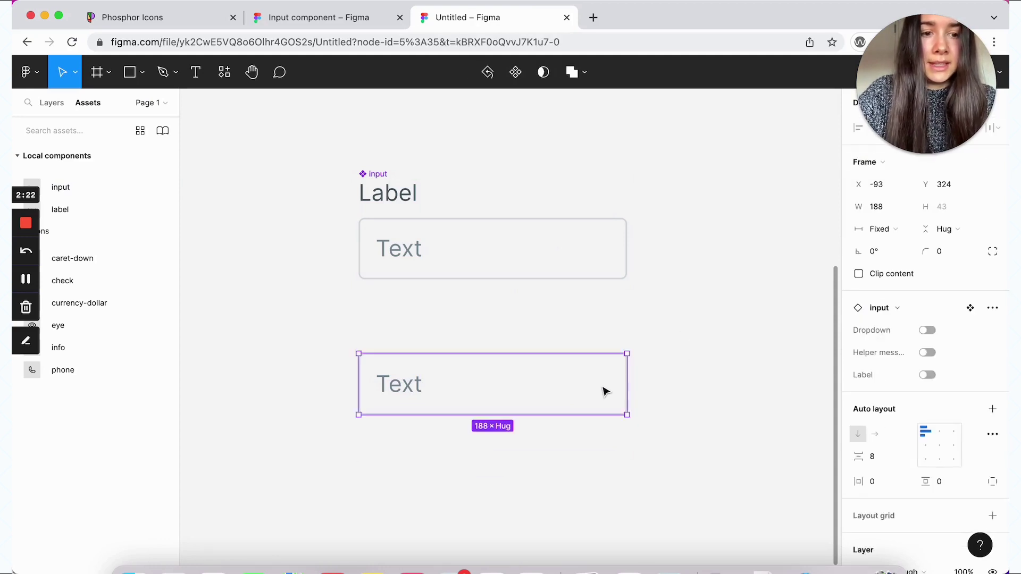
pyautogui.click(928, 375)
pyautogui.scroll(-2, 928, 375)
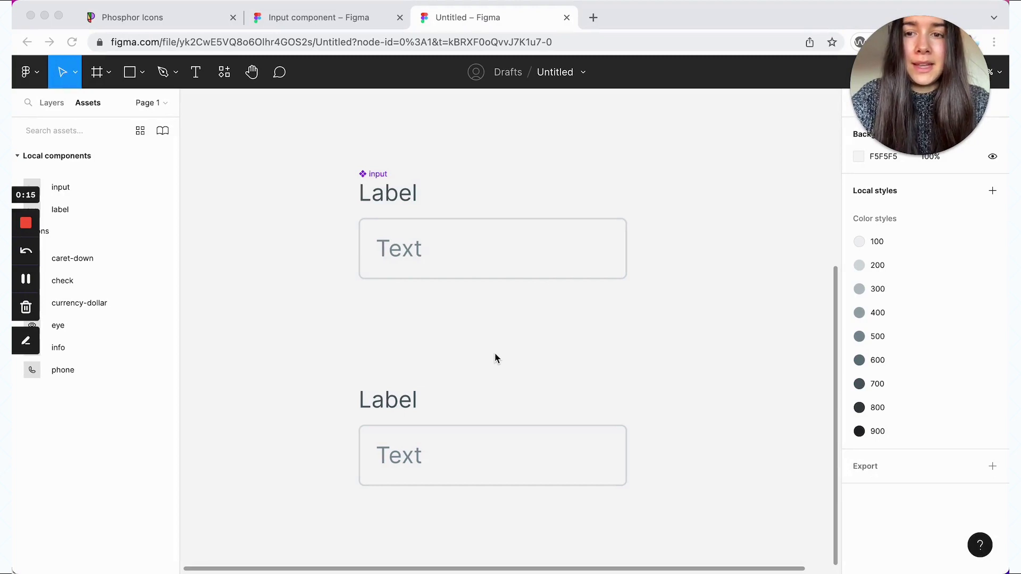
# Step: Place a copy of the currency-dollar icon before the text inside the main input component's field
pyautogui.doubleClick(420, 253)
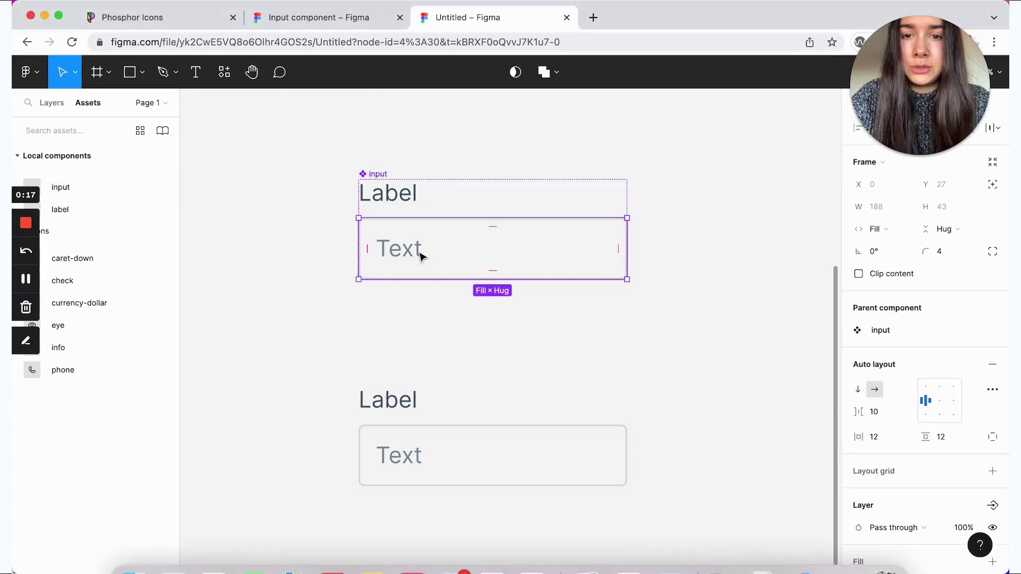
pyautogui.click(419, 254)
pyautogui.scroll(5, 322, 139)
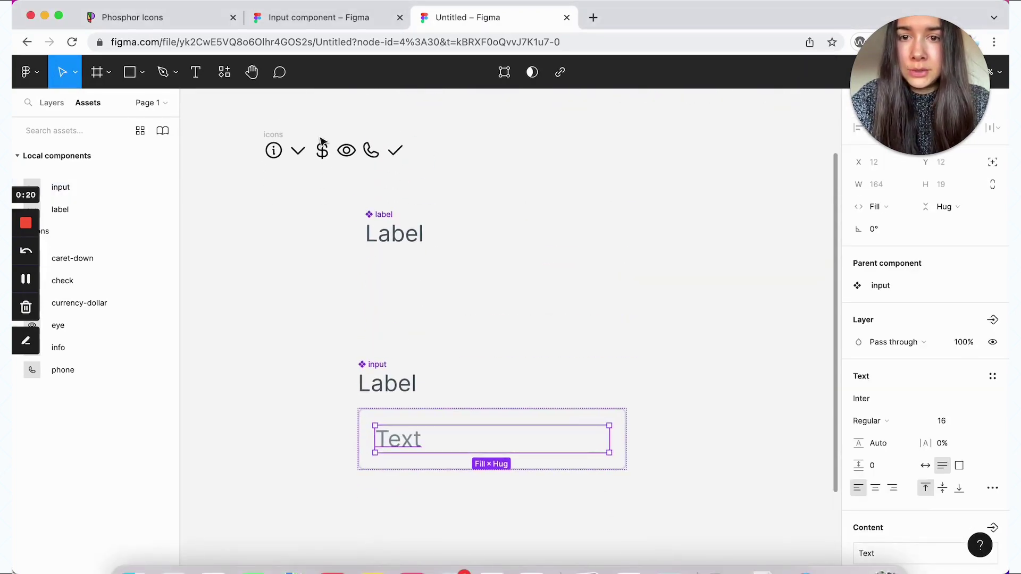
pyautogui.click(322, 150)
pyautogui.moveTo(322, 150); pyautogui.dragTo(382, 438)
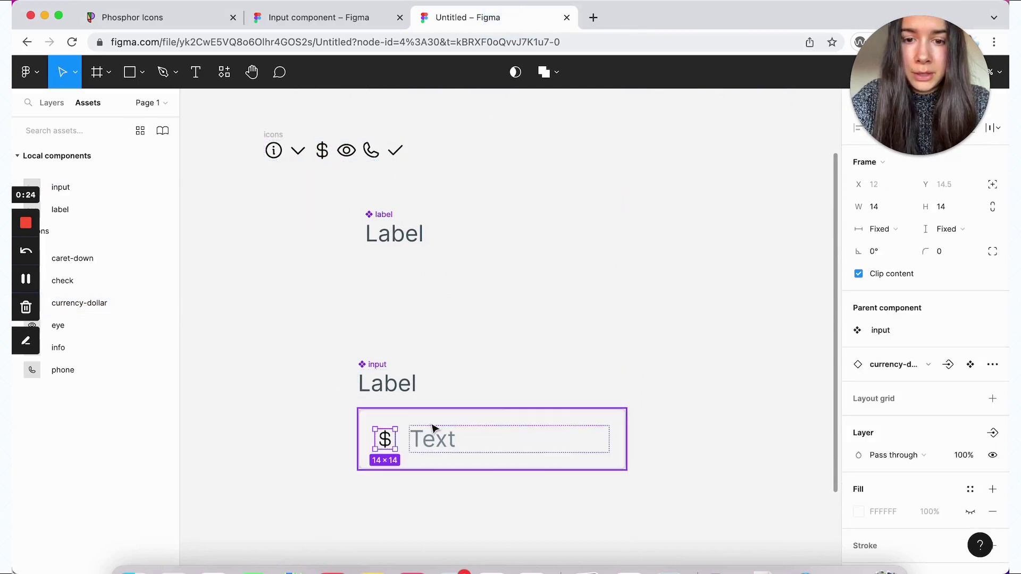
pyautogui.click(454, 424)
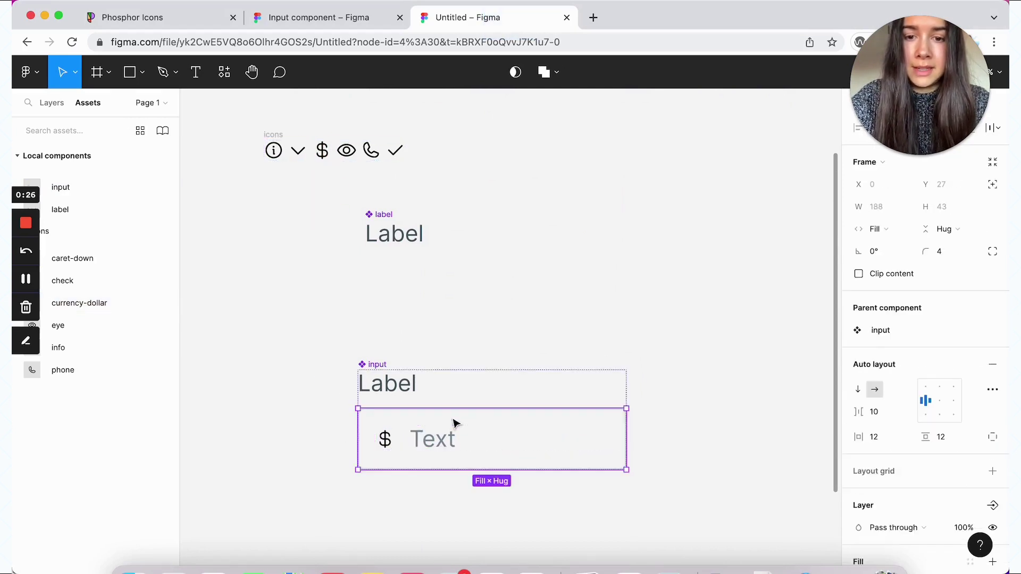
# Step: Set the spacing between items in the main input component's field to 8
pyautogui.scroll(-3, 777, 411)
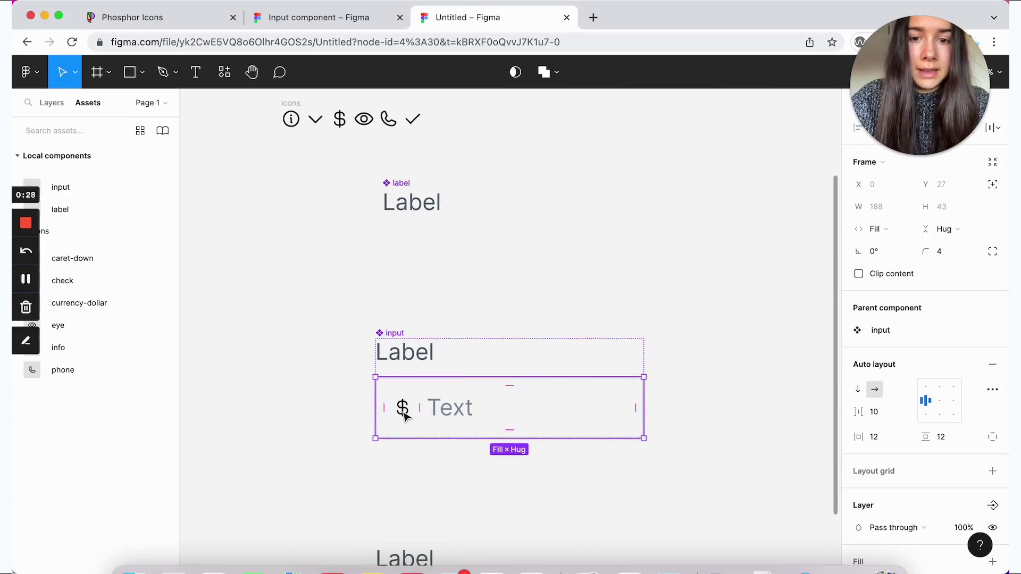
pyautogui.click(895, 419)
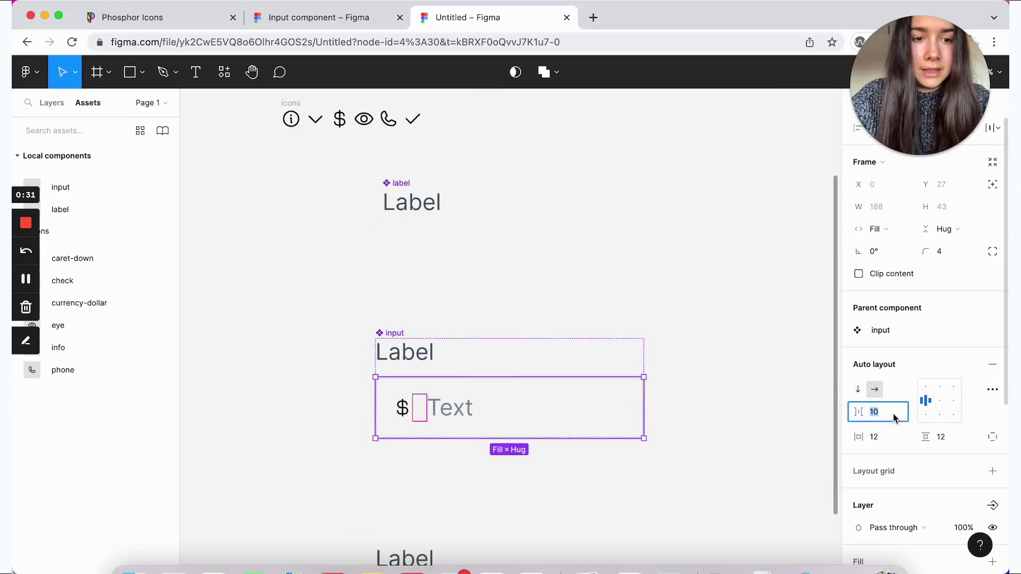
pyautogui.write('8')
pyautogui.press('Return')
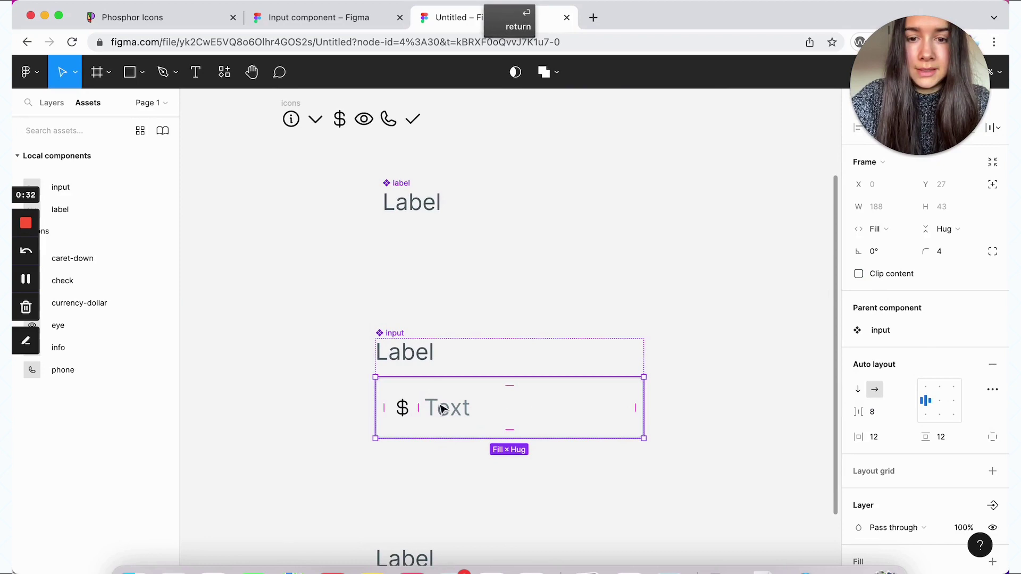
# Step: Apply the 600 color style to the dollar icon in the main input component
pyautogui.click(403, 416)
pyautogui.scroll(-5, 959, 381)
pyautogui.click(970, 455)
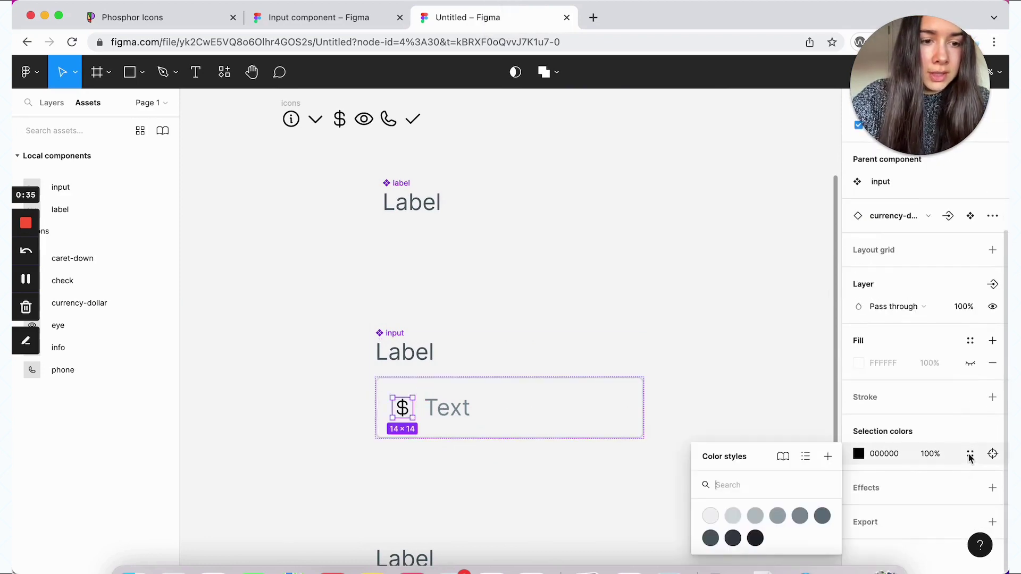
pyautogui.click(822, 517)
pyautogui.click(692, 499)
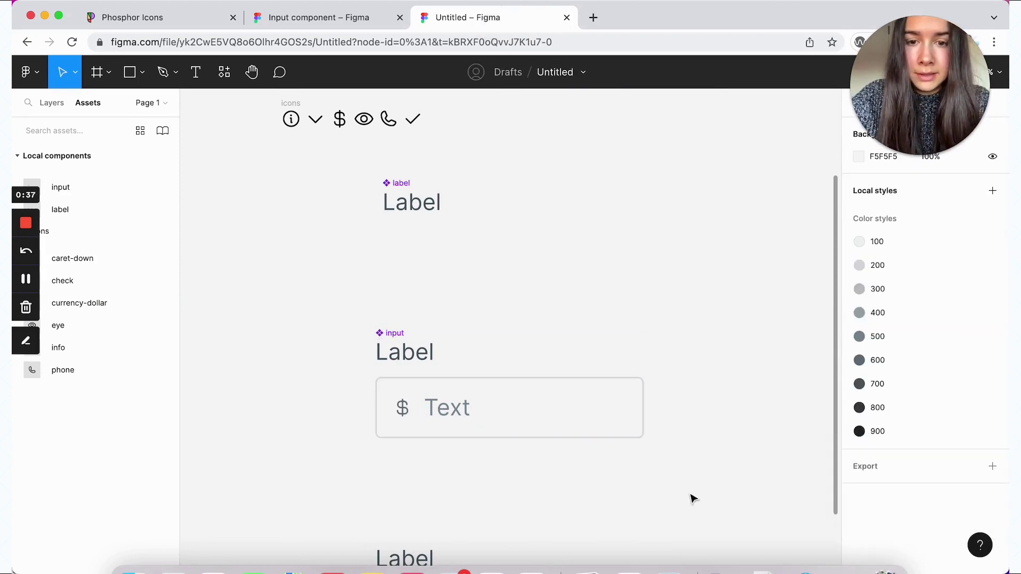
# Step: Place a copy of the check icon after the text inside the main input component's field
pyautogui.click(408, 411)
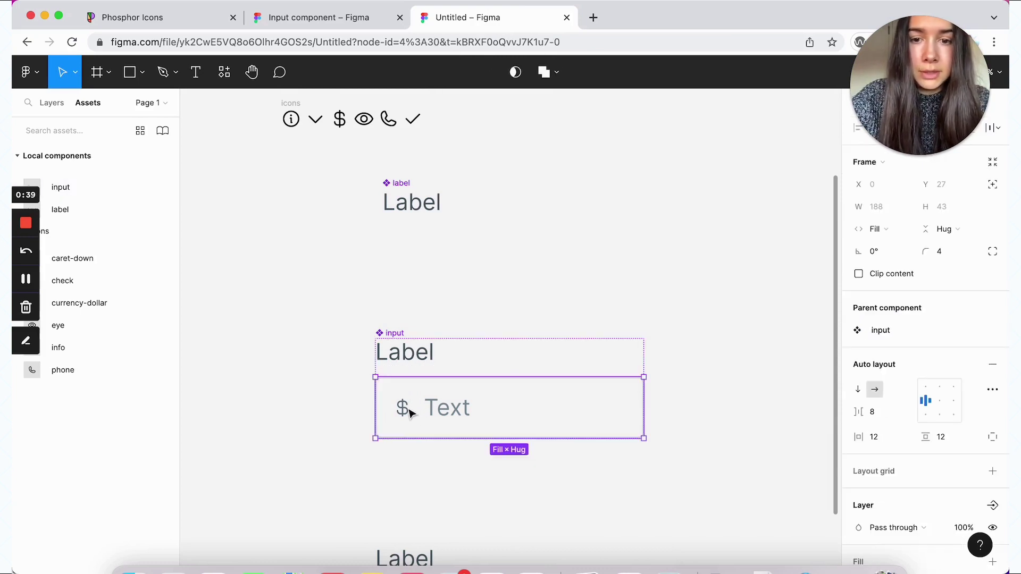
pyautogui.click(410, 412)
pyautogui.scroll(2, 383, 223)
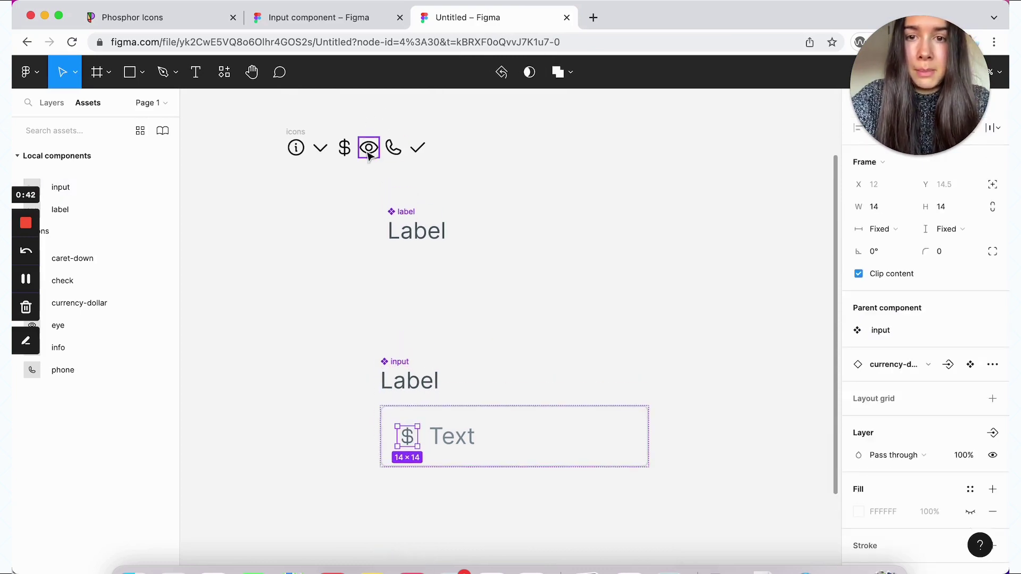
pyautogui.click(418, 148)
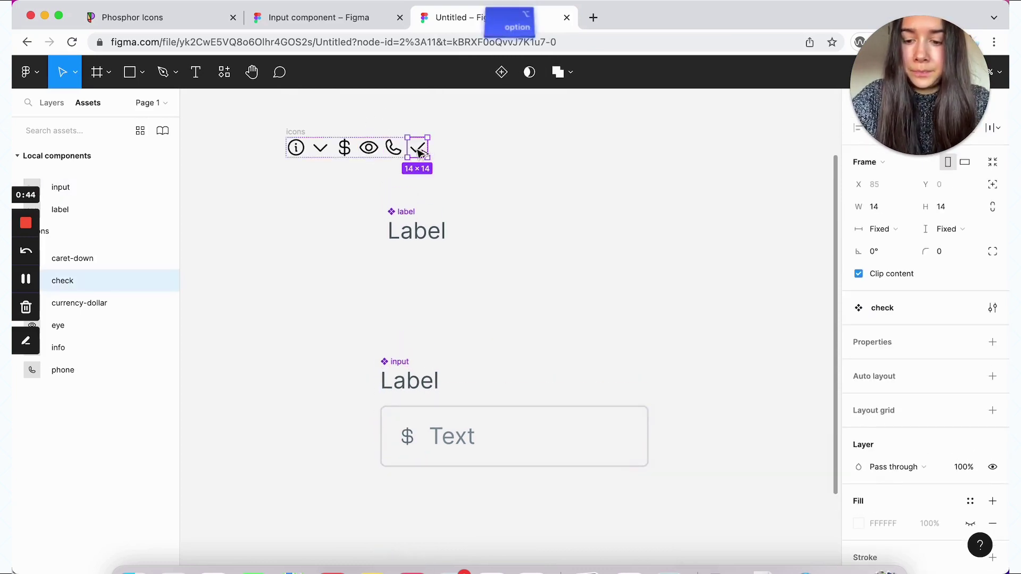
pyautogui.moveTo(417, 148); pyautogui.dragTo(481, 431)
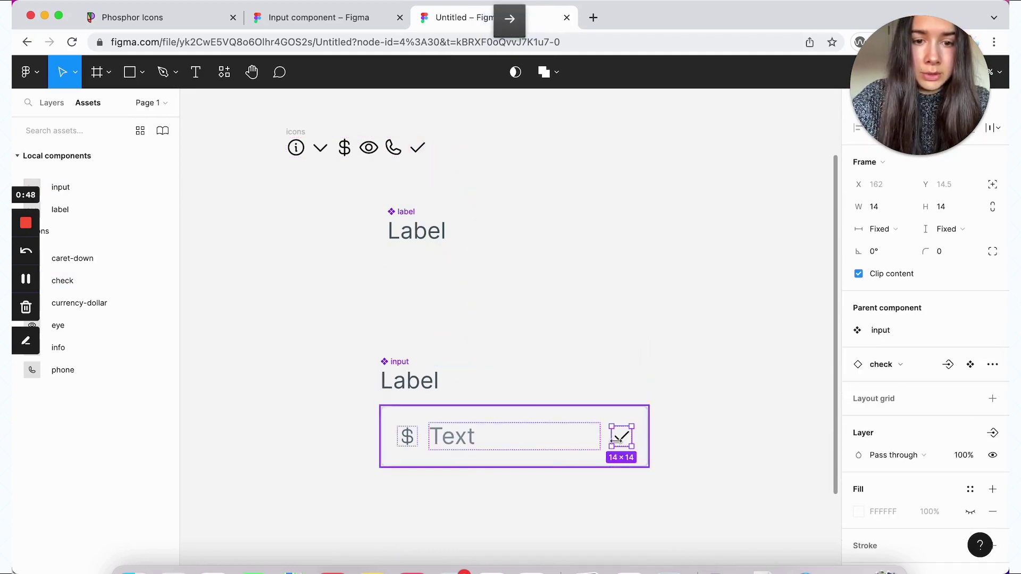
# Step: Apply the 600 color style to the check icon in the main input component
pyautogui.scroll(-4, 624, 441)
pyautogui.hscroll(2, 623, 441)
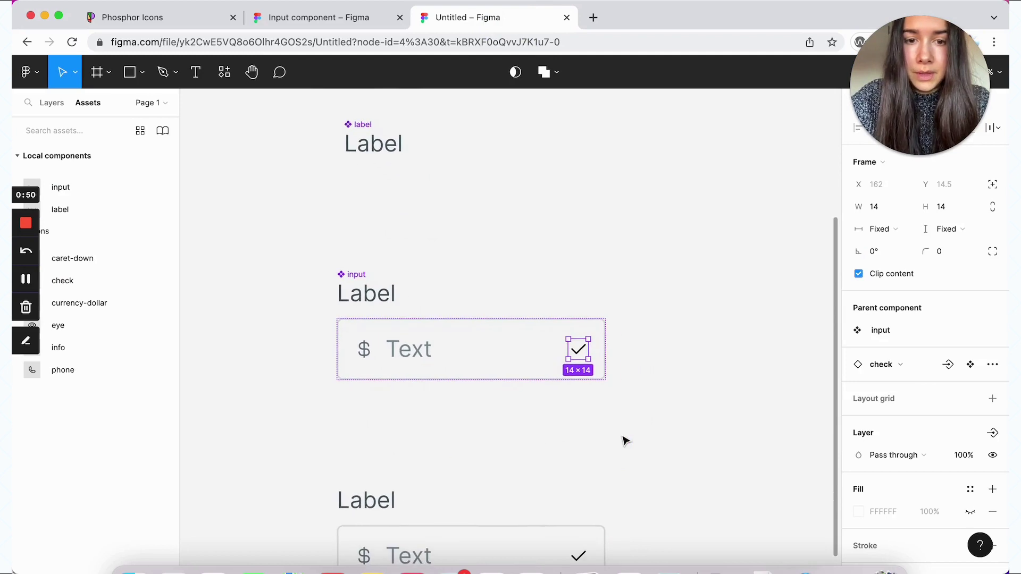
pyautogui.scroll(-2, 943, 482)
pyautogui.scroll(-2, 942, 482)
pyautogui.click(968, 453)
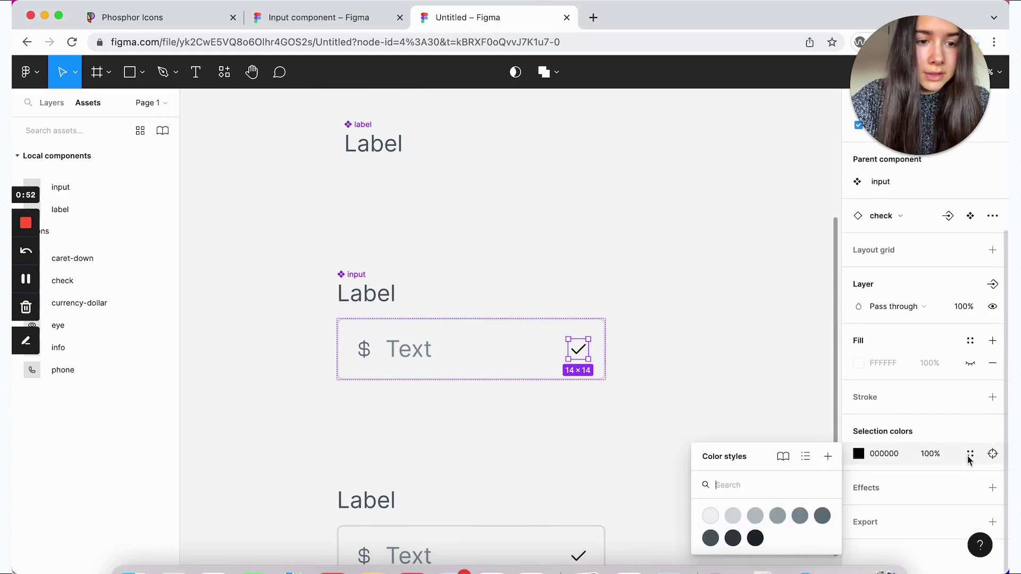
pyautogui.click(822, 517)
pyautogui.scroll(3, 924, 333)
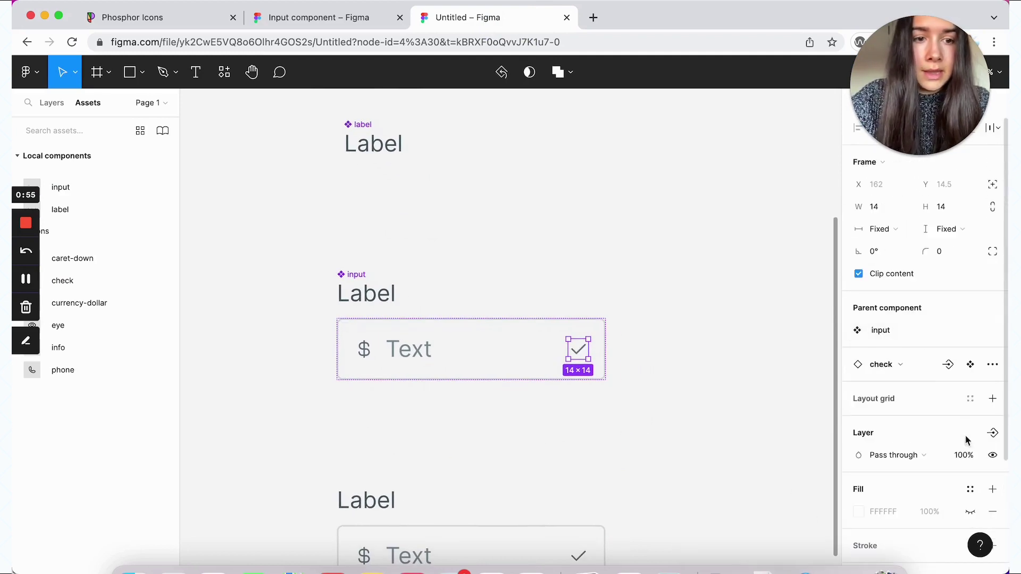
# Step: Create a boolean property named Left icon with the value True to control the dollar icon's visibility in the main input component
pyautogui.click(363, 349)
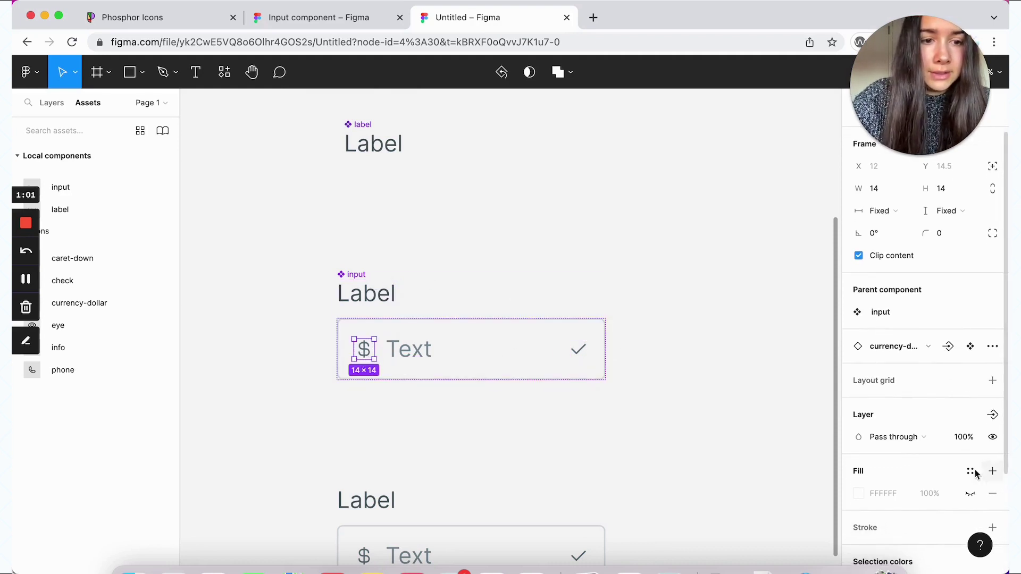
pyautogui.scroll(-3, 971, 468)
pyautogui.click(993, 330)
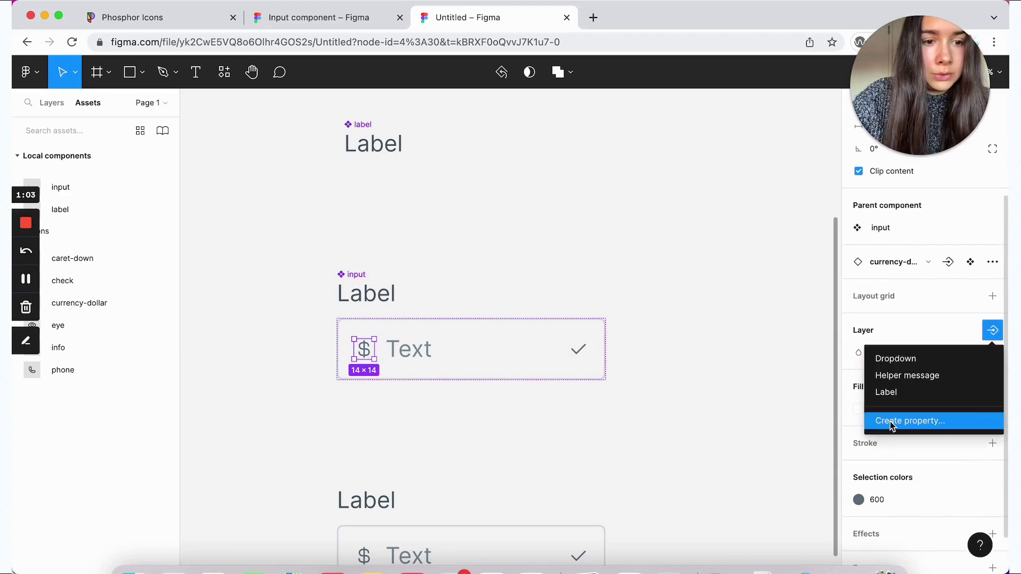
pyautogui.click(884, 421)
pyautogui.write('Left icon')
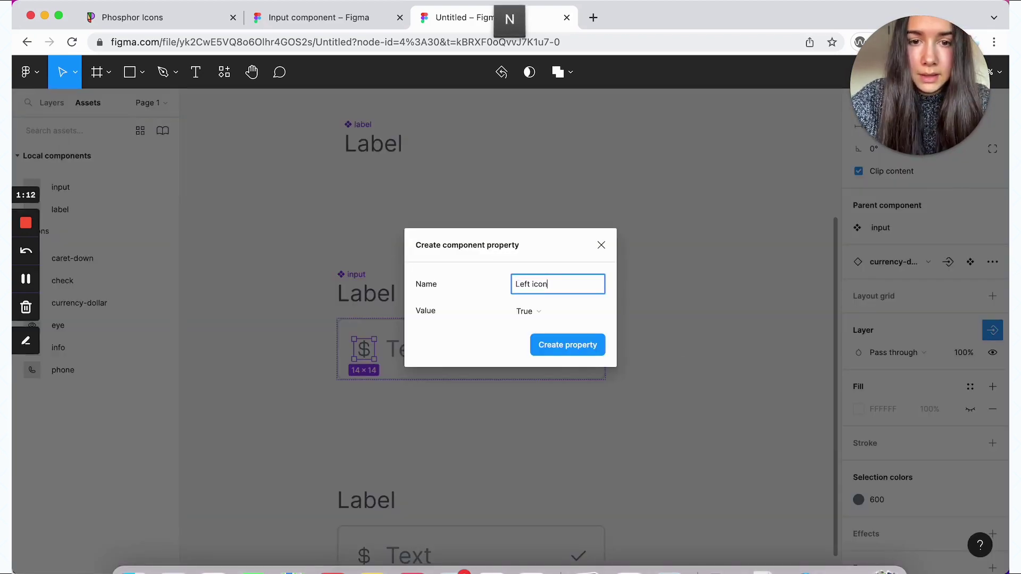
pyautogui.click(547, 355)
# Step: Create a boolean property named Right icon to control the check icon's visibility in the main input component
pyautogui.click(576, 353)
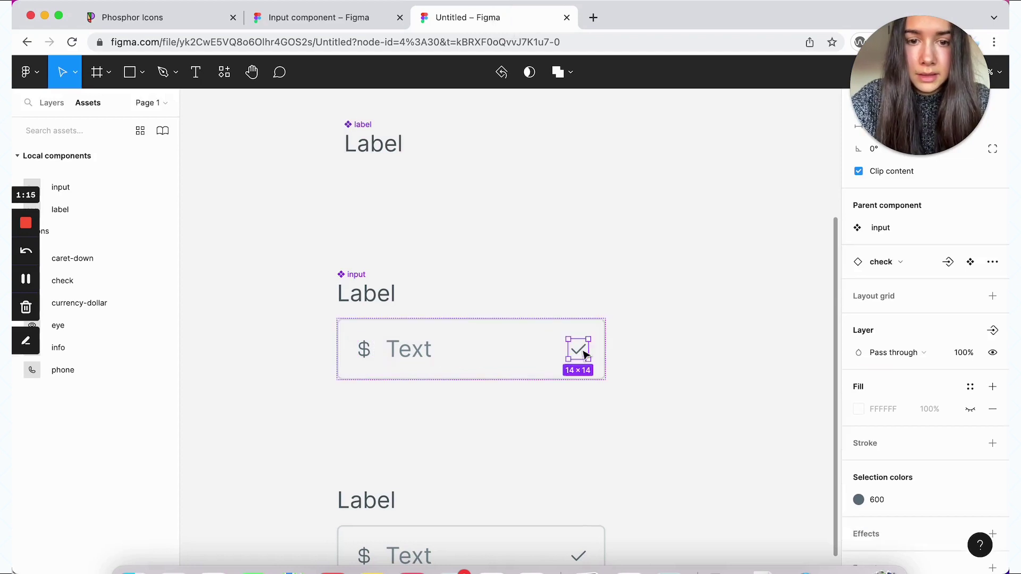
pyautogui.click(993, 331)
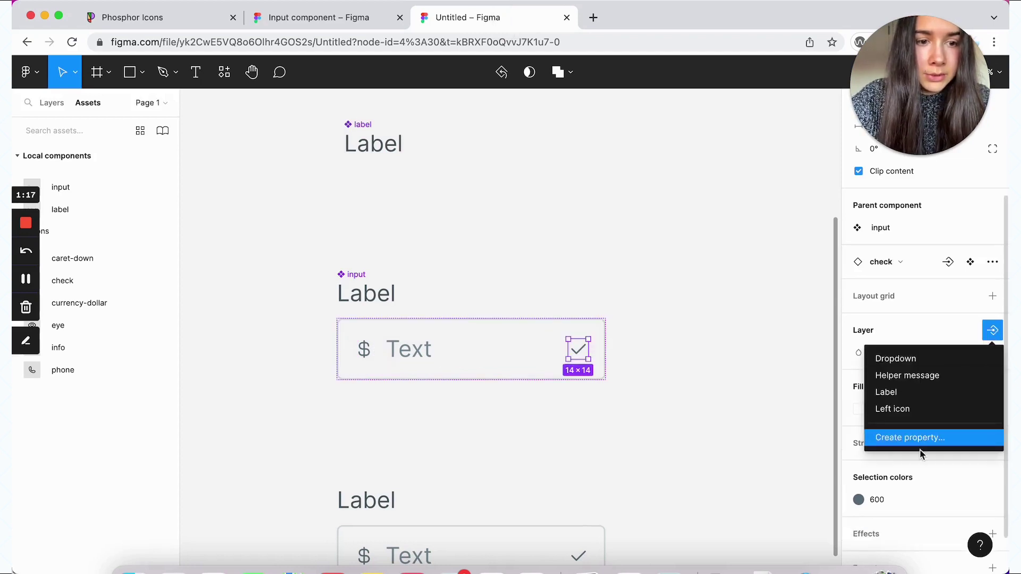
pyautogui.click(918, 441)
pyautogui.write('Right icon')
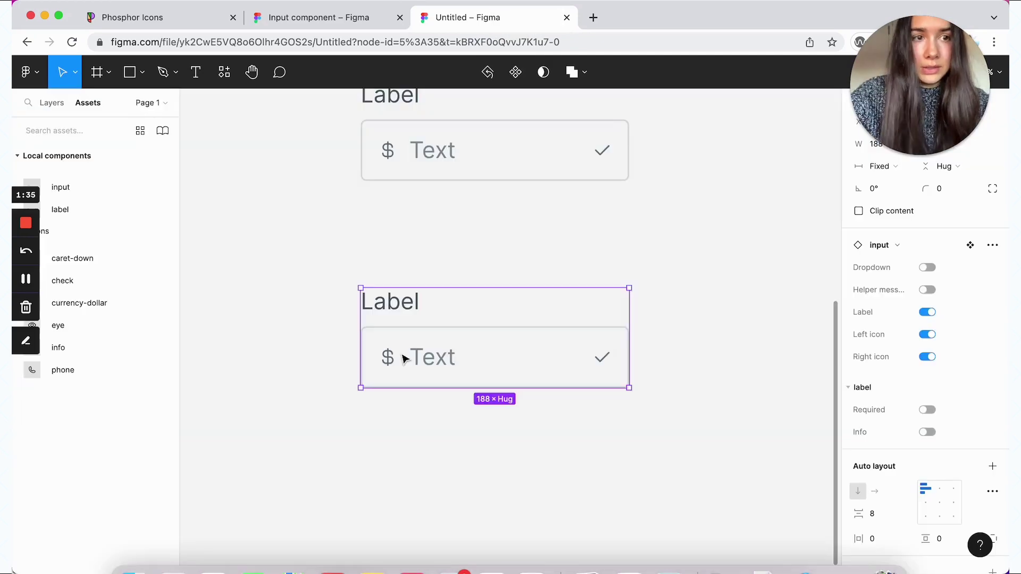
# Step: Check which icons the dollar icon inside the input instance can be swapped for
pyautogui.doubleClick(390, 365)
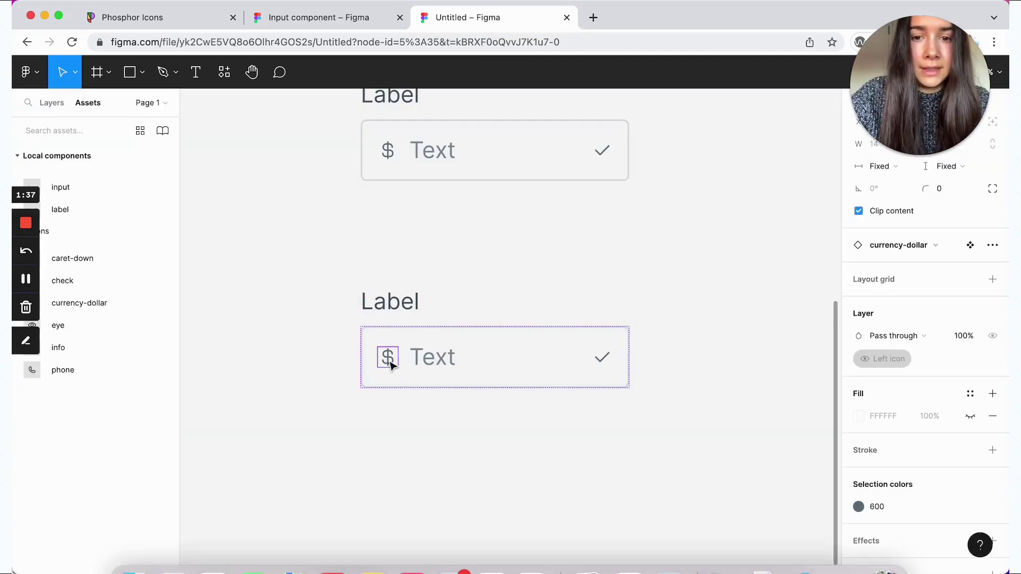
pyautogui.click(917, 248)
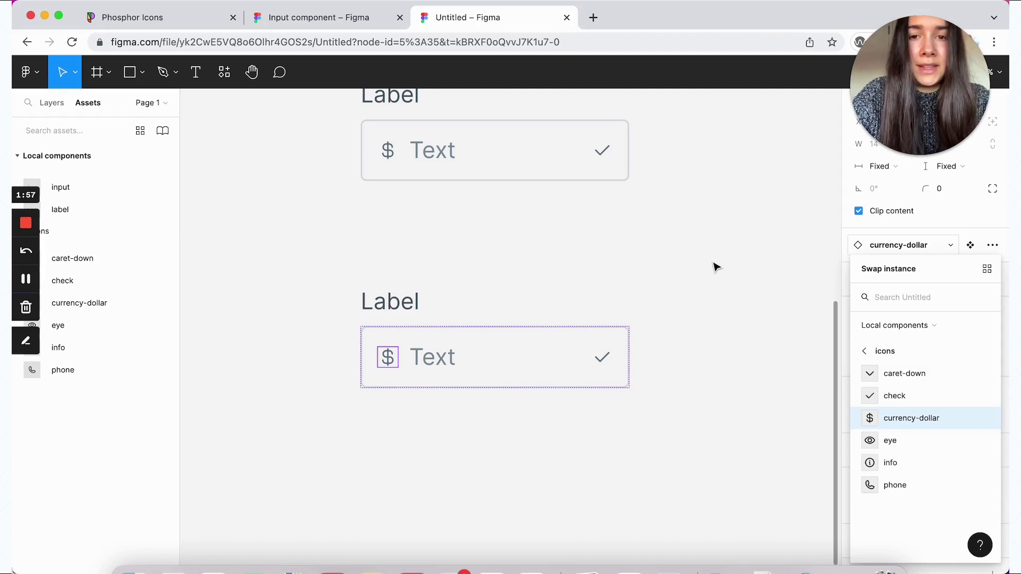
pyautogui.click(715, 266)
# Step: Review the list of properties defined on the main input component
pyautogui.scroll(2, 715, 266)
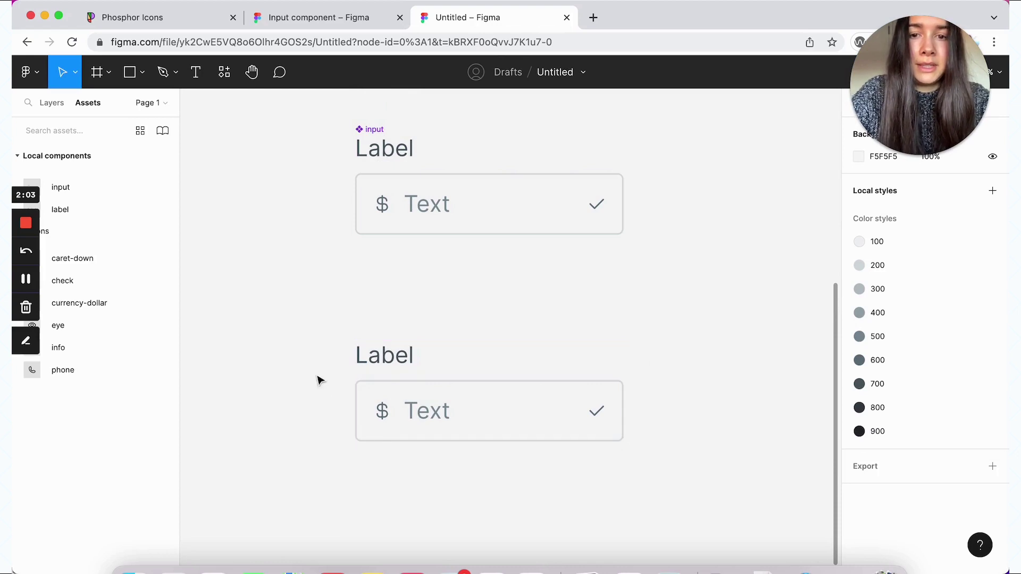
pyautogui.scroll(1, 319, 388)
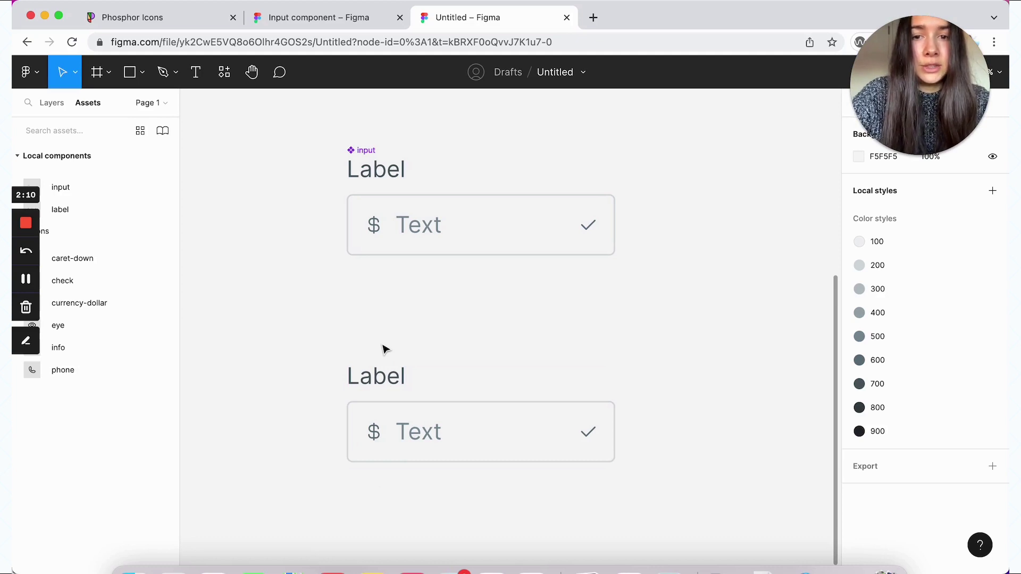
pyautogui.scroll(2, 397, 337)
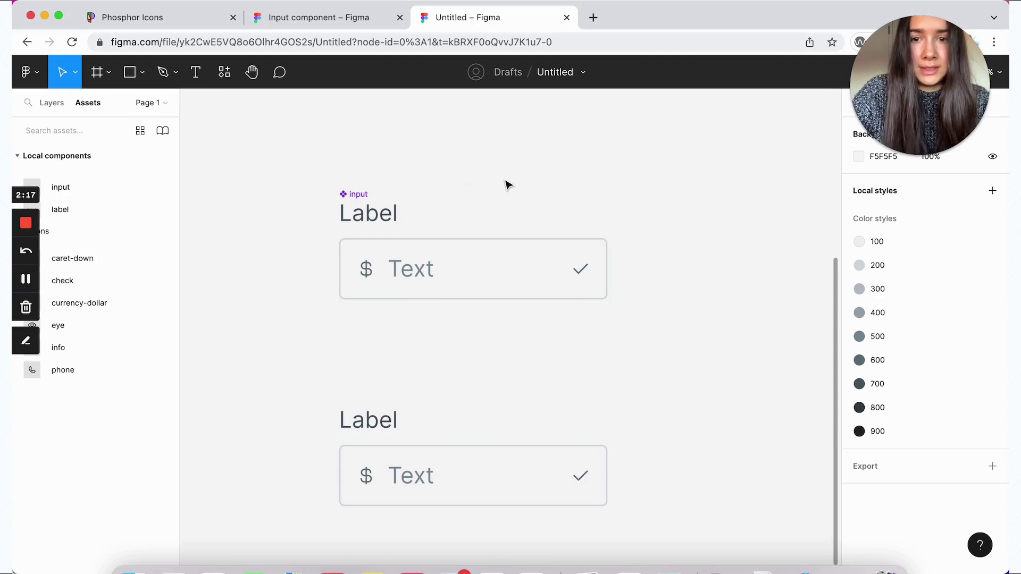
pyautogui.click(359, 197)
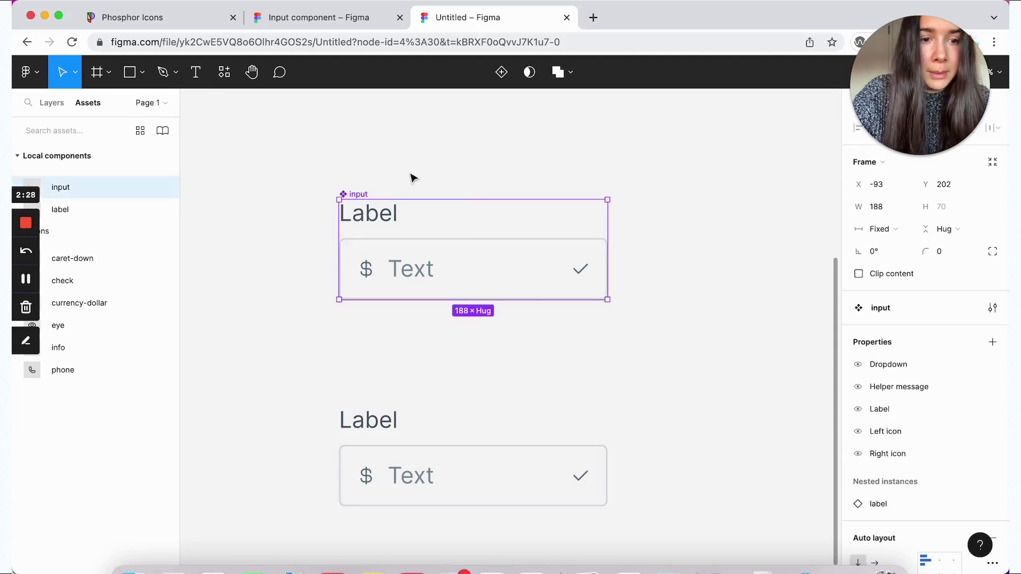
pyautogui.click(401, 345)
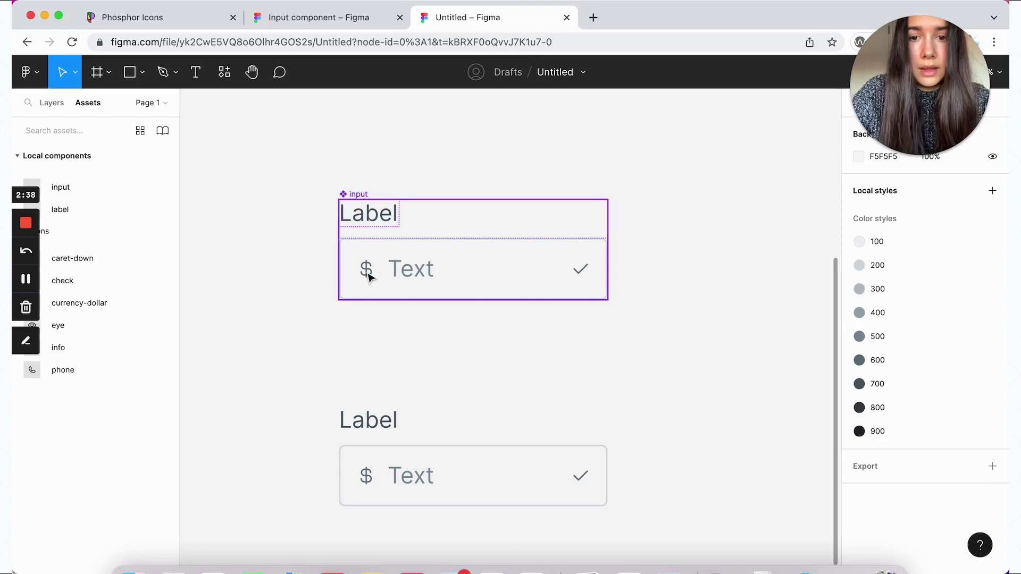
# Step: Create an instance swap property for the dollar icon in the main input component, with currency-dollar and phone as preferred values
pyautogui.doubleClick(369, 276)
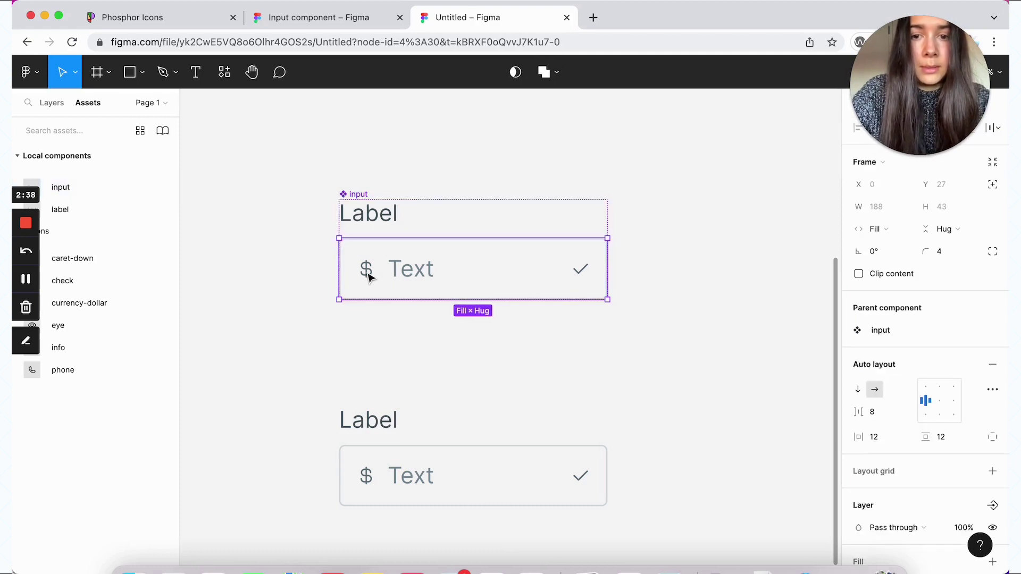
pyautogui.click(369, 277)
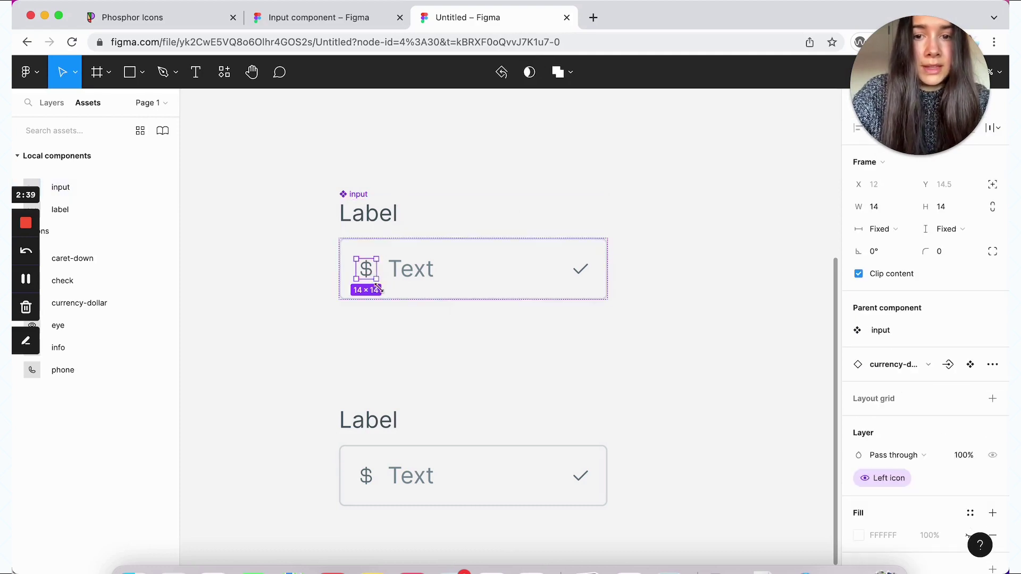
pyautogui.click(947, 367)
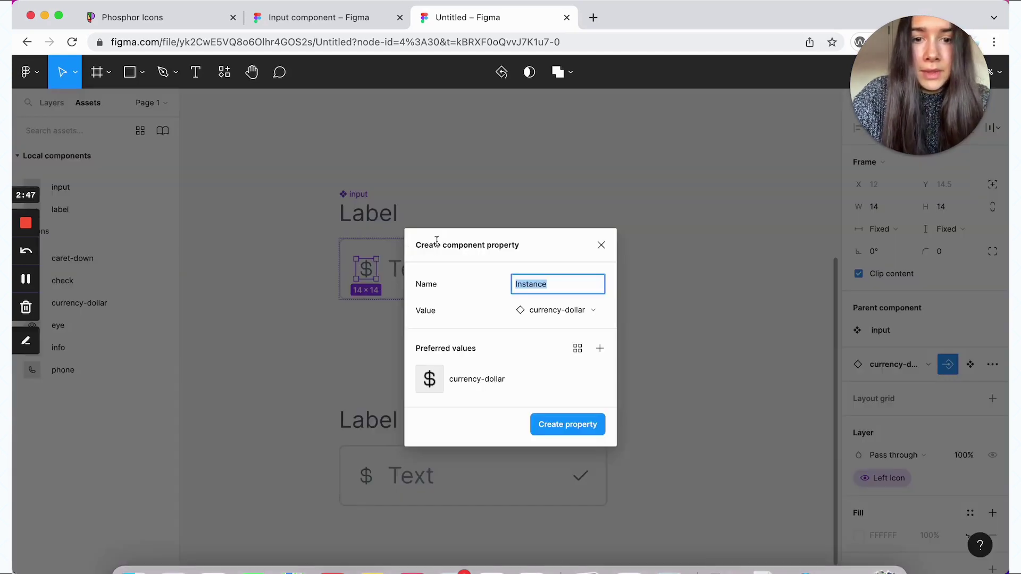
pyautogui.click(600, 350)
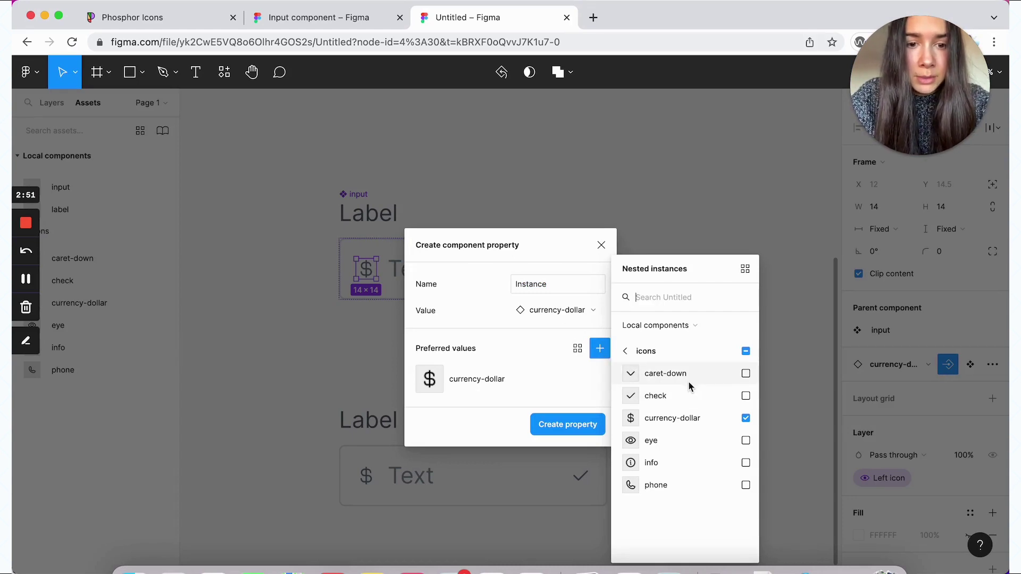
pyautogui.click(746, 485)
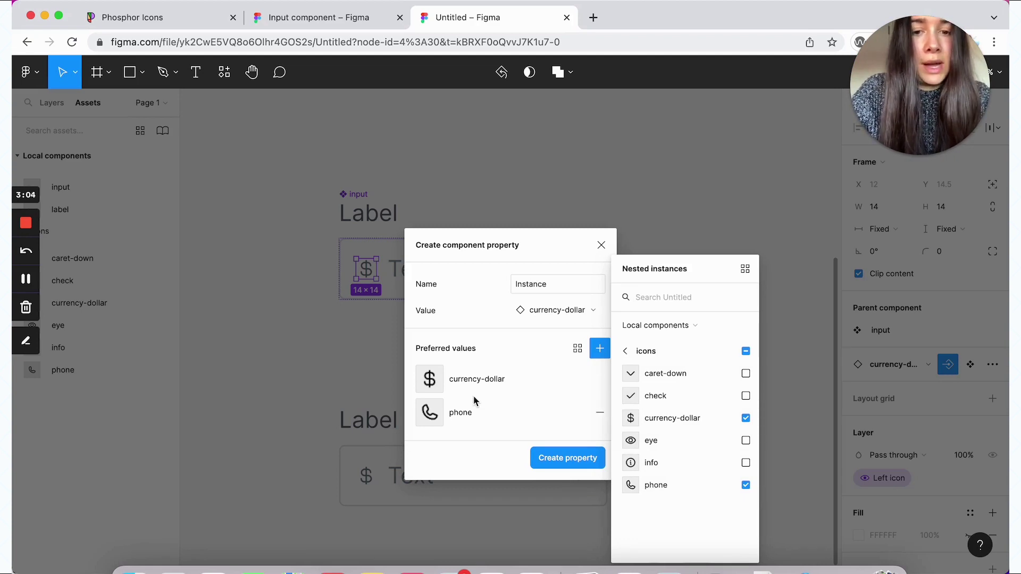
pyautogui.click(475, 451)
pyautogui.click(557, 461)
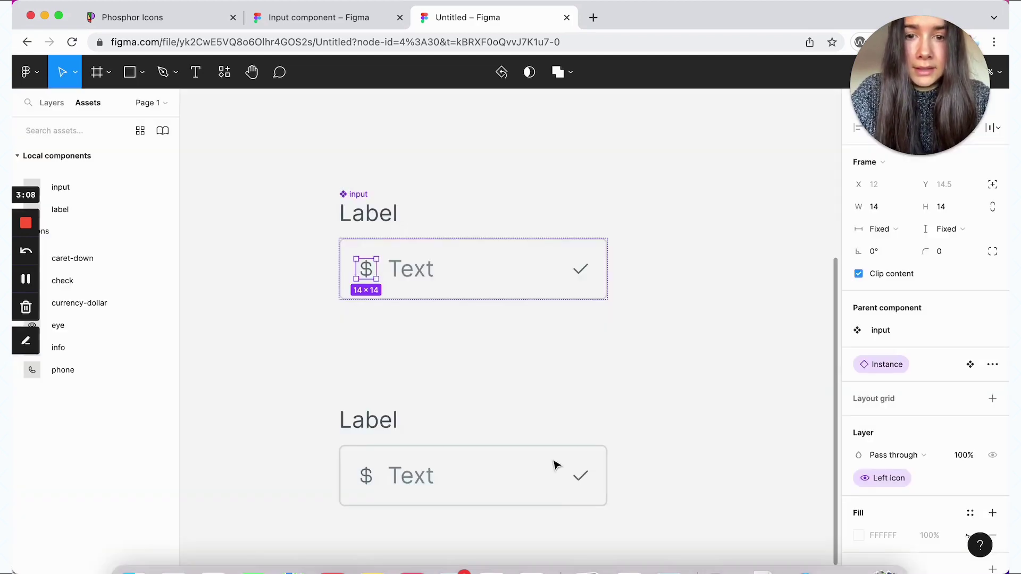
# Step: Rename the main input component's Instance property as Preferred left icon and move it directly below the Left icon property
pyautogui.click(358, 194)
pyautogui.scroll(-3, 926, 364)
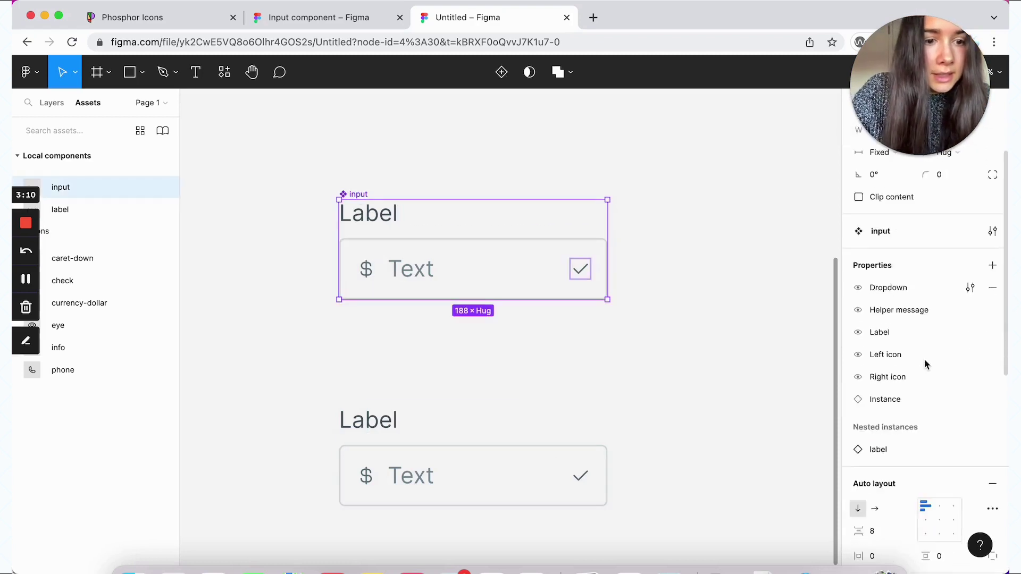
pyautogui.doubleClick(878, 367)
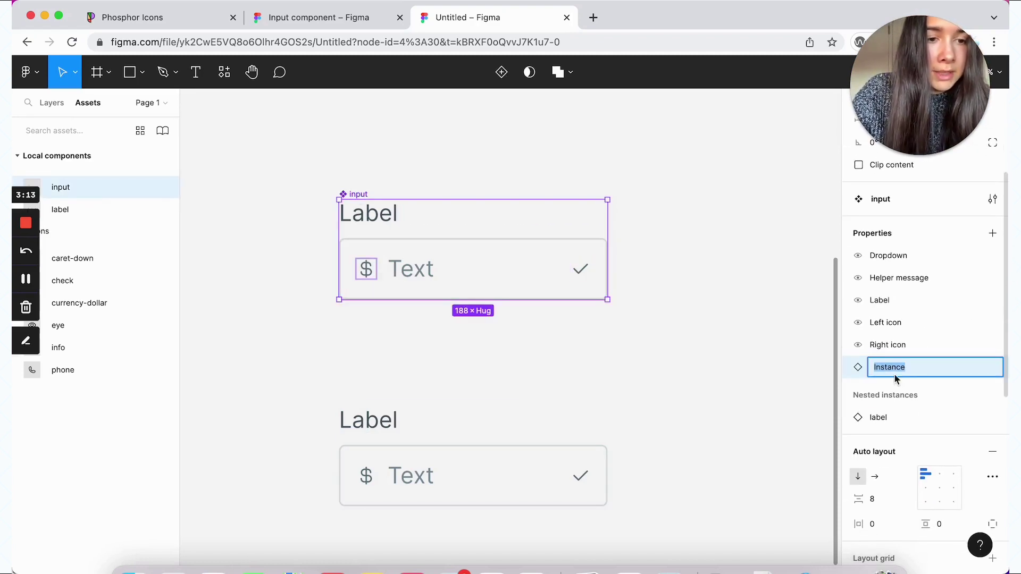
pyautogui.write('Prefer')
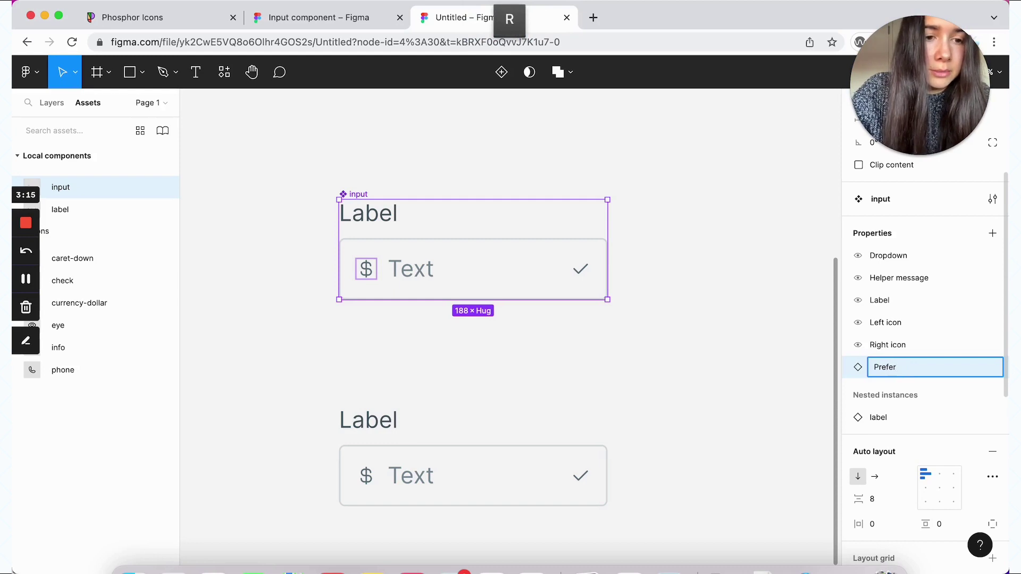
pyautogui.write('red left icon')
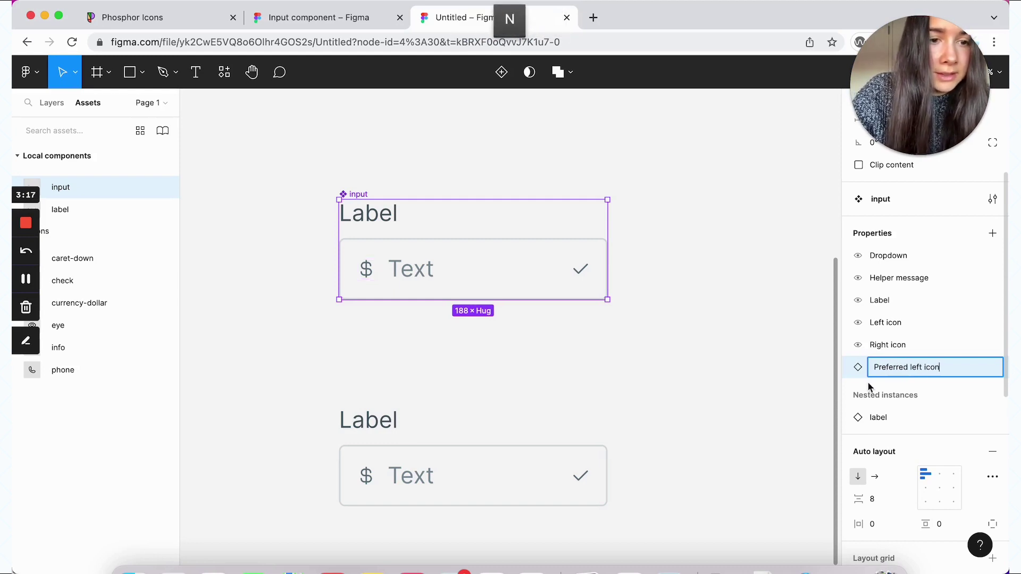
pyautogui.press('Return')
pyautogui.moveTo(853, 367); pyautogui.dragTo(853, 340)
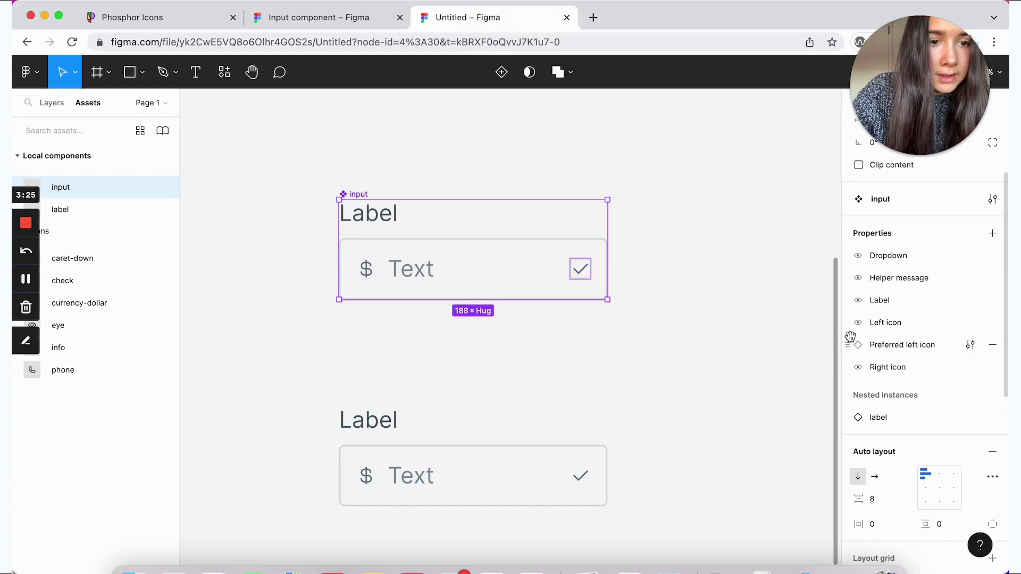
# Step: Create an instance swap property named Preferred right icon for the check icon in the main component, with check and eye as preferred values
pyautogui.click(579, 279)
pyautogui.click(580, 277)
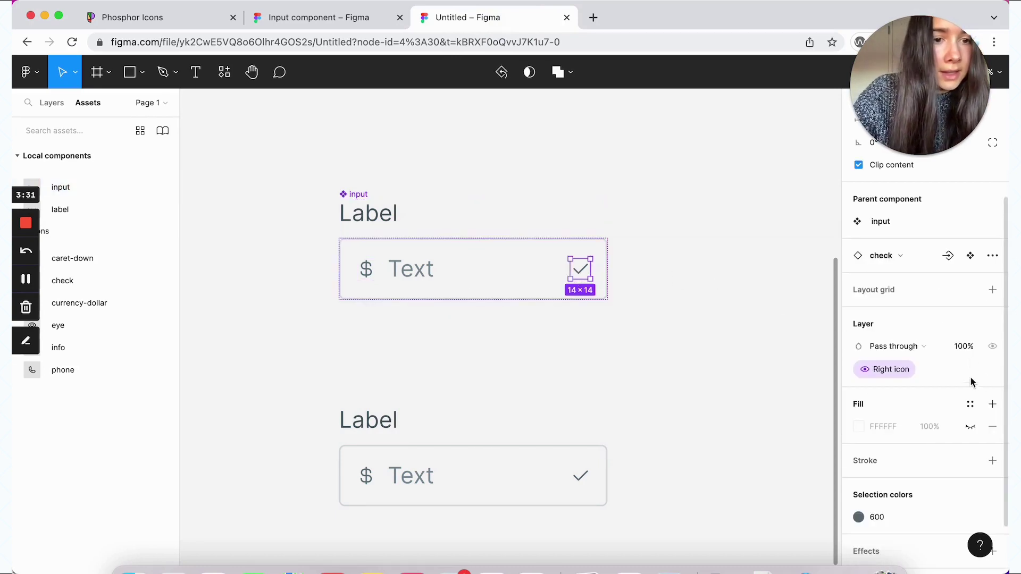
pyautogui.click(948, 261)
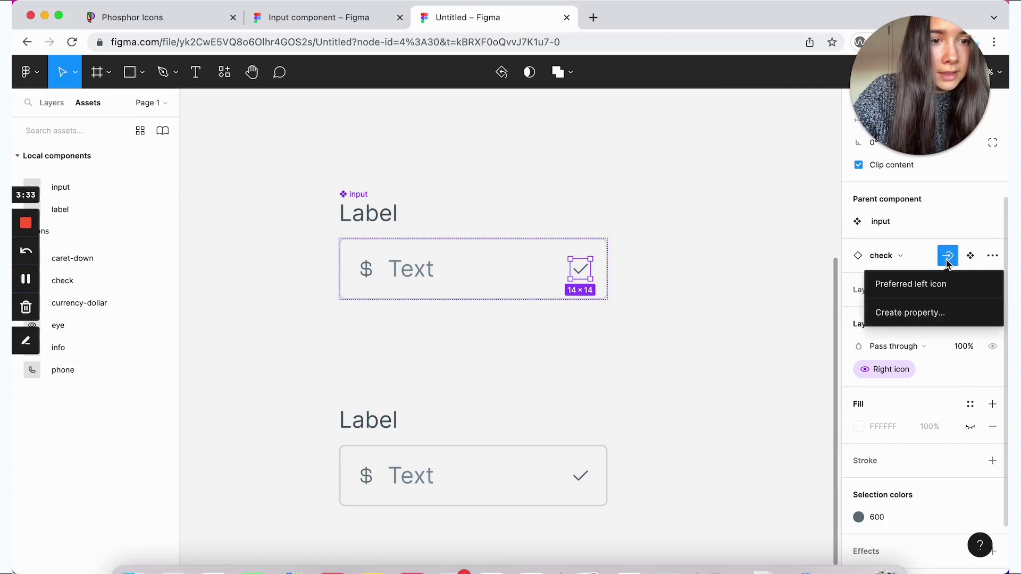
pyautogui.click(910, 313)
pyautogui.write('Preferre')
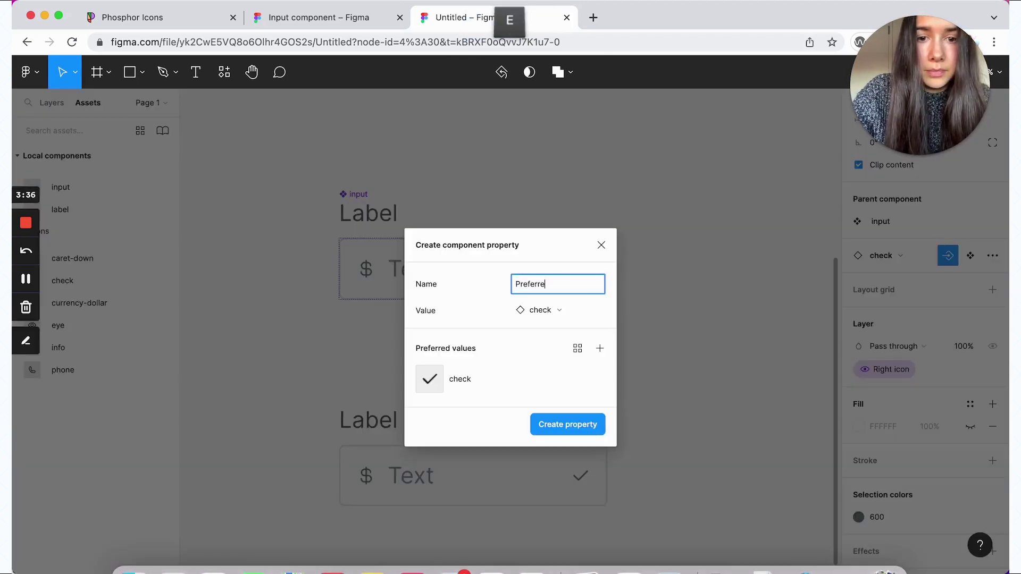
pyautogui.write('d right icon')
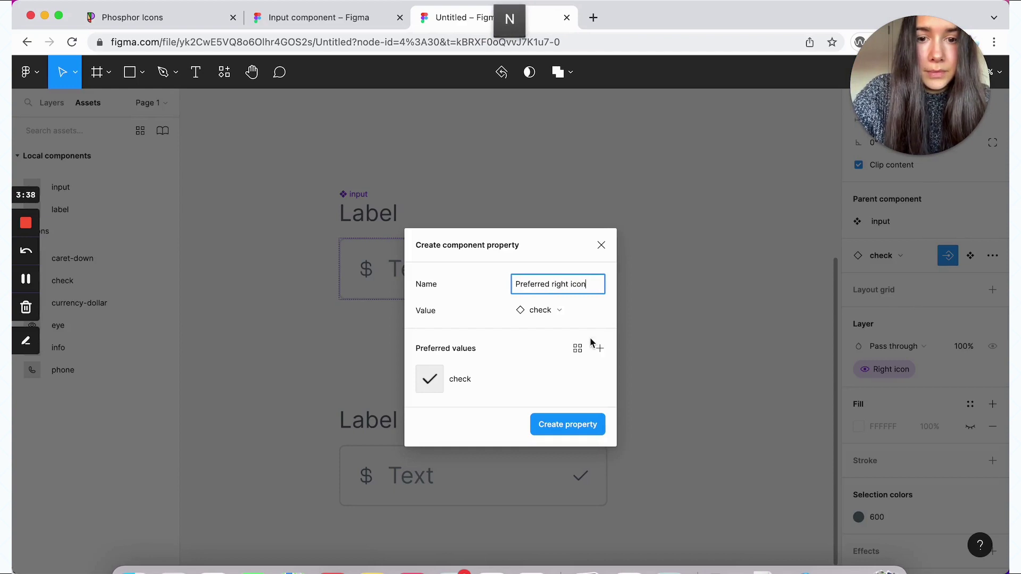
pyautogui.click(600, 351)
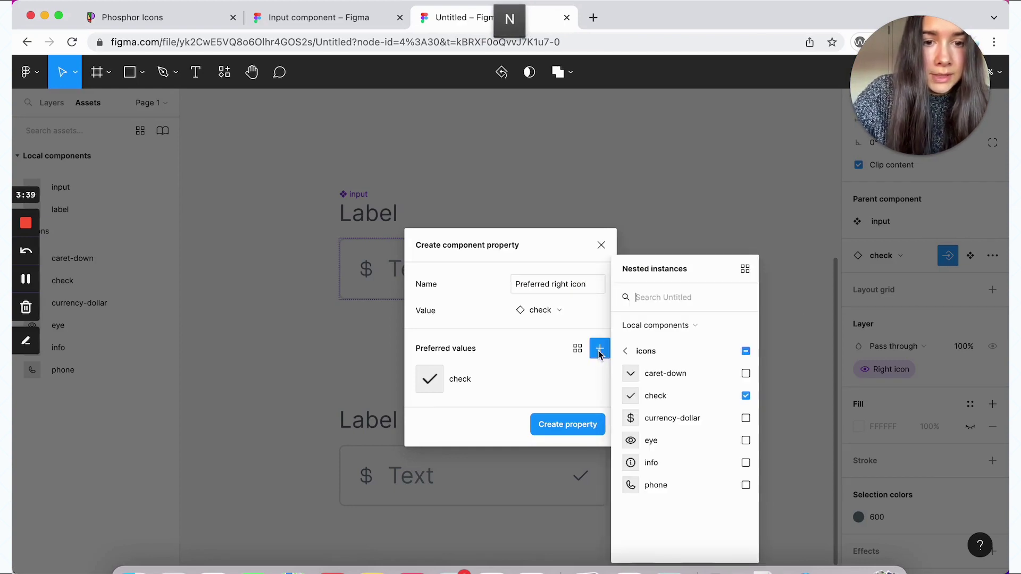
pyautogui.click(746, 441)
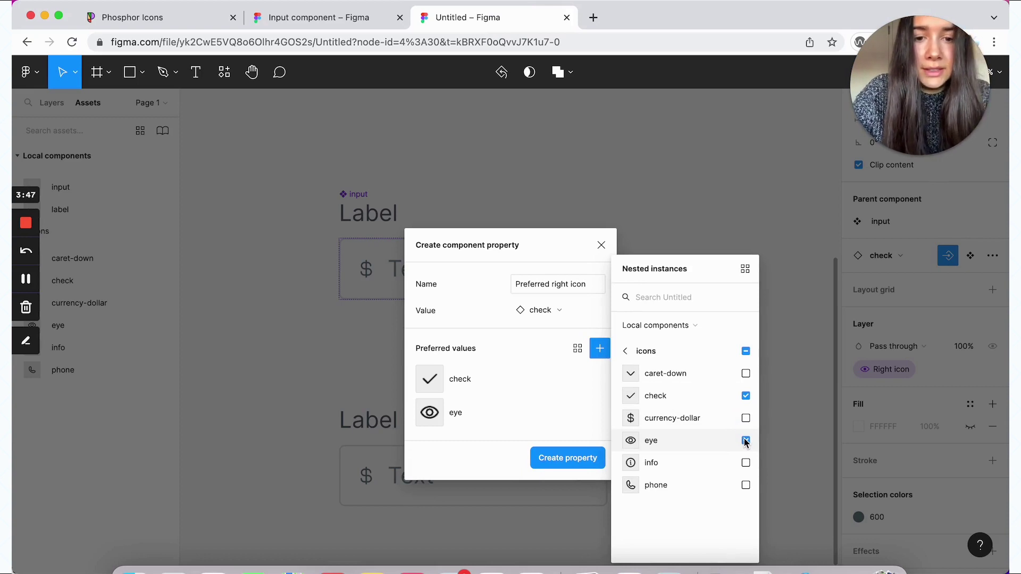
pyautogui.click(482, 461)
pyautogui.click(581, 463)
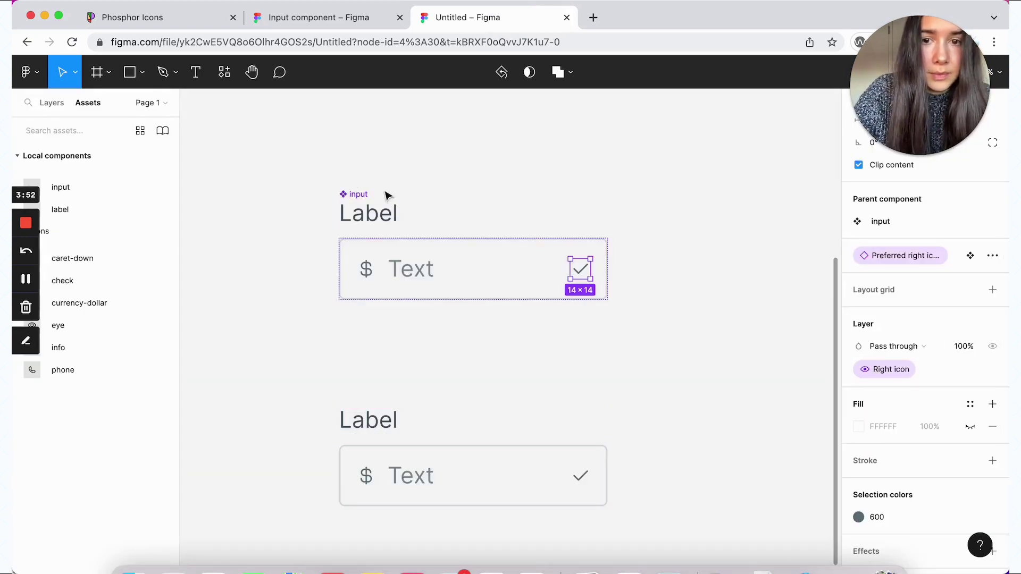
# Step: Review the main input component's property list and inspect the dollar icon inside the input instance
pyautogui.click(433, 212)
pyautogui.scroll(-4, 616, 406)
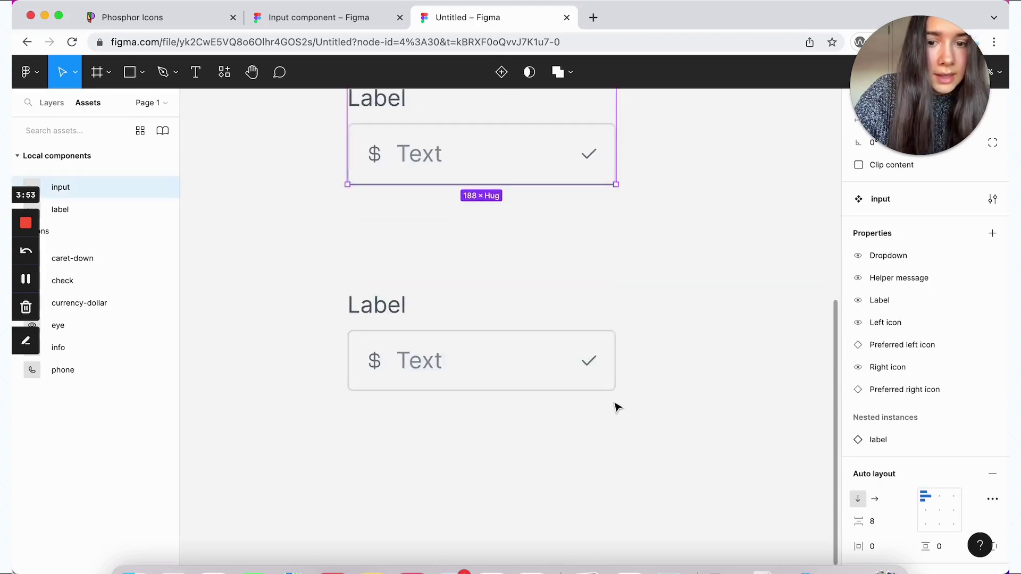
pyautogui.click(387, 354)
pyautogui.click(381, 350)
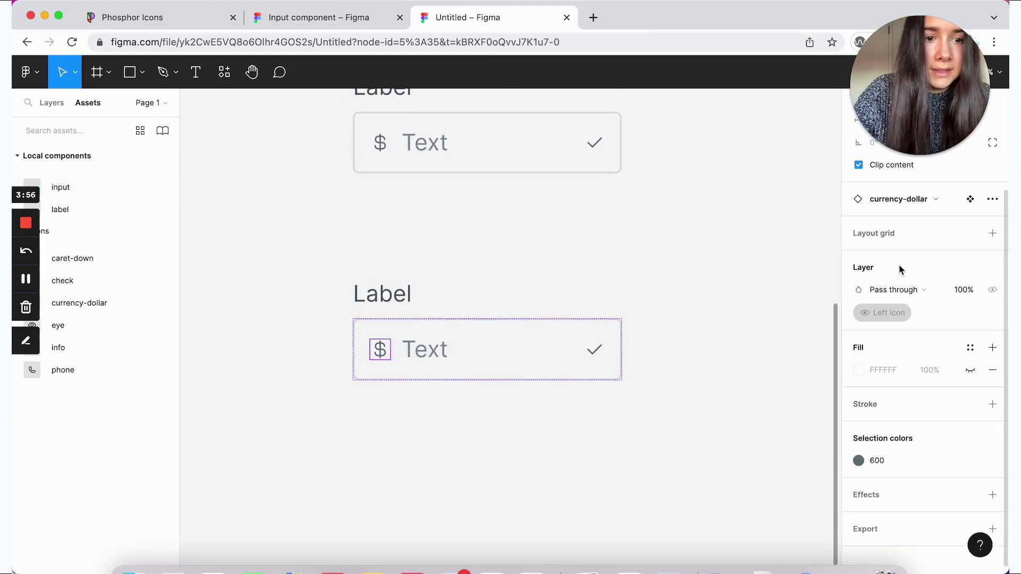
pyautogui.scroll(2, 902, 270)
pyautogui.click(883, 255)
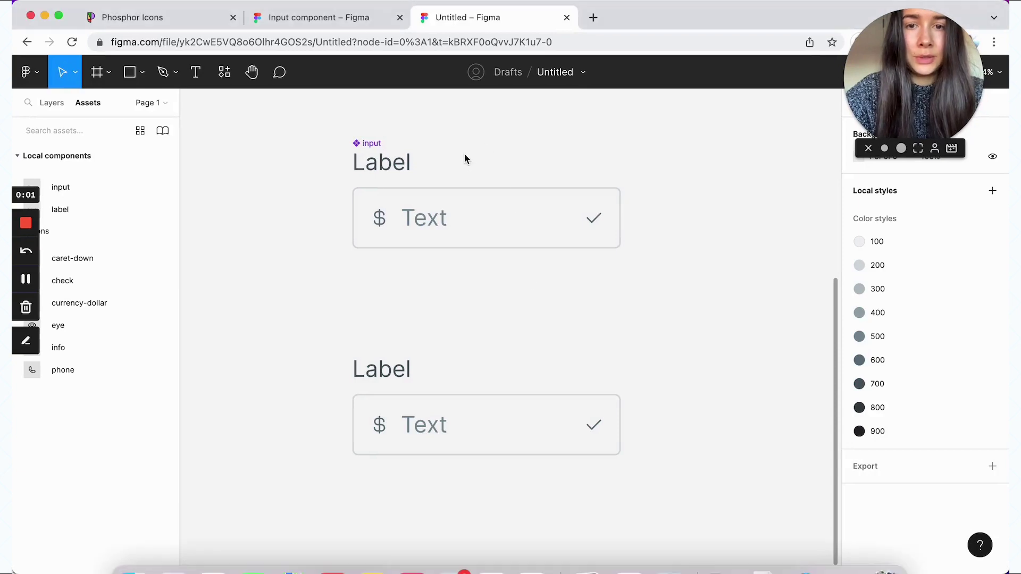
# Step: Set the default value of both the Left icon and Right icon boolean properties to False on the main input component
pyautogui.click(406, 202)
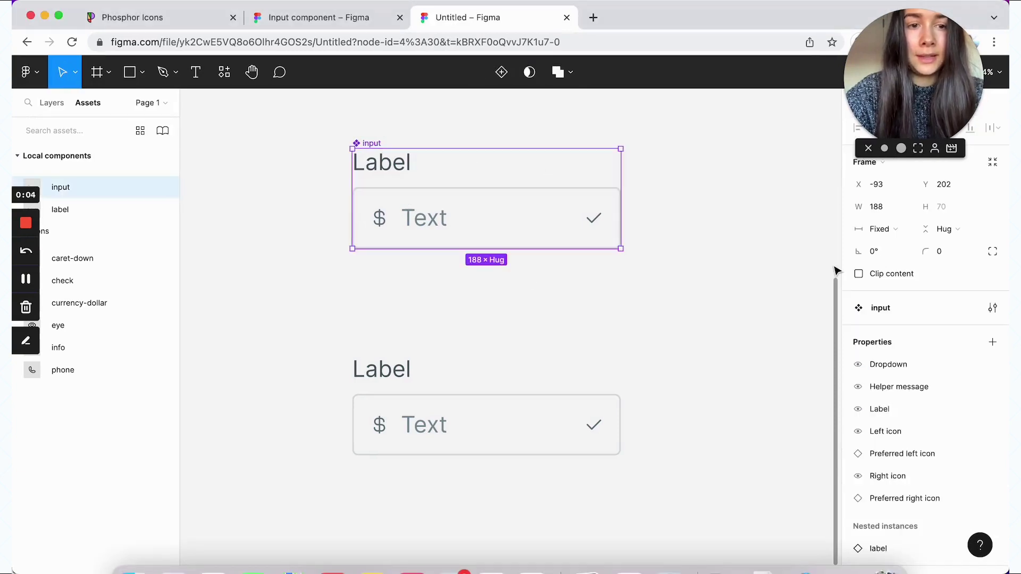
pyautogui.scroll(-1, 964, 373)
pyautogui.scroll(-1, 963, 373)
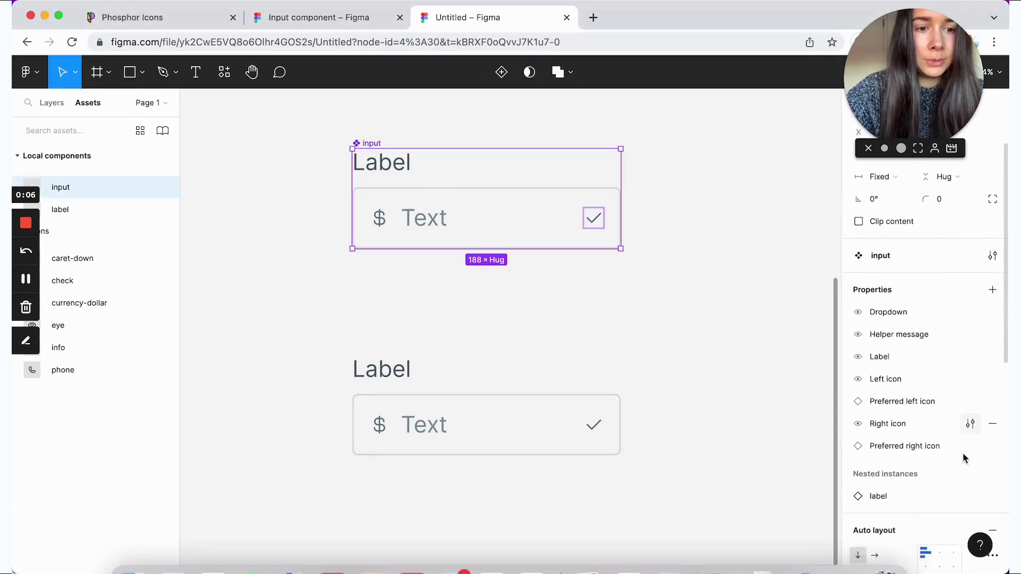
pyautogui.click(970, 370)
pyautogui.click(766, 438)
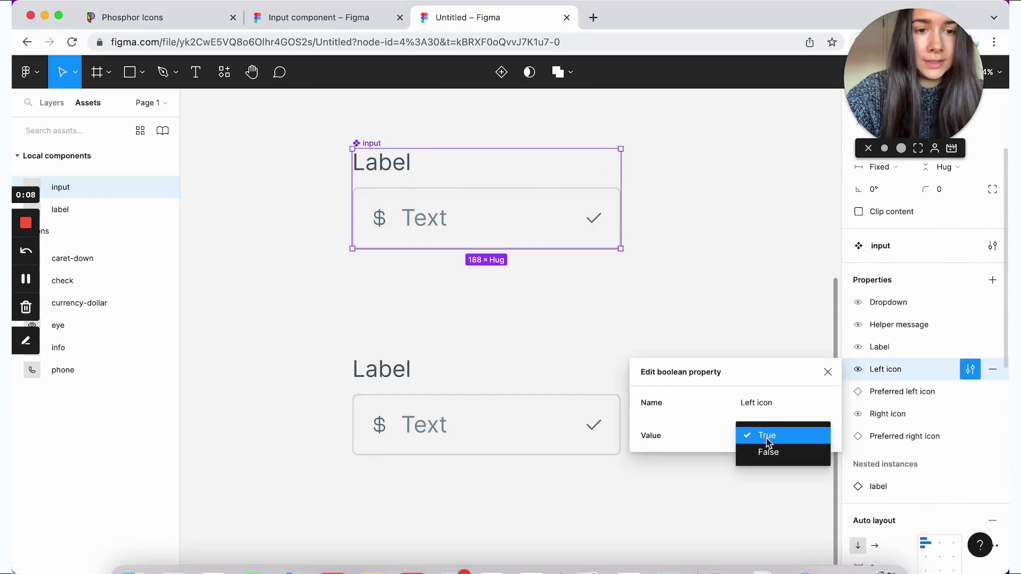
pyautogui.click(771, 451)
pyautogui.click(968, 416)
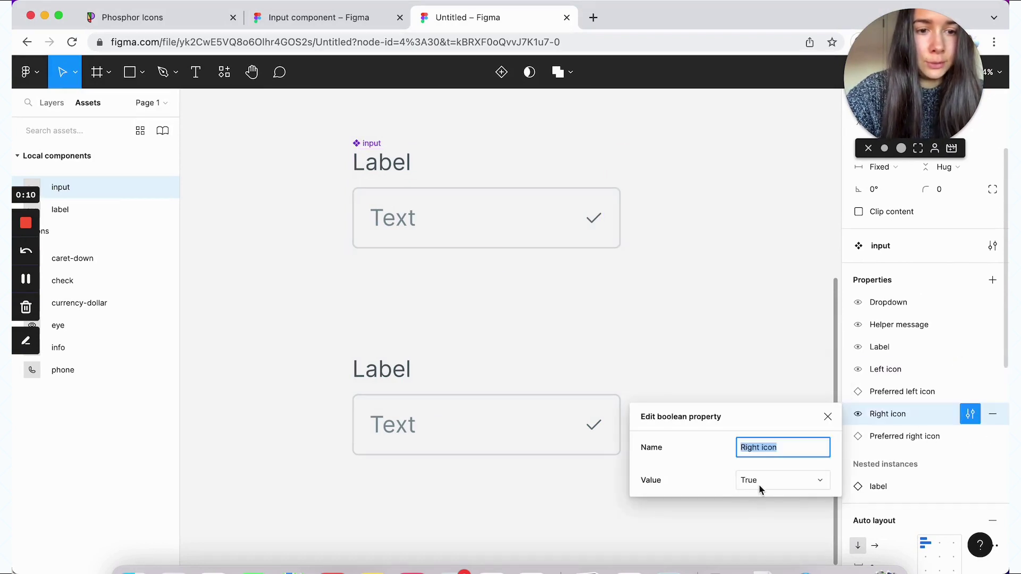
pyautogui.click(766, 482)
pyautogui.click(770, 497)
# Step: Test the Left icon property on the input instance by switching it on and off, and move the instance further below the main component
pyautogui.scroll(-3, 451, 304)
pyautogui.click(451, 304)
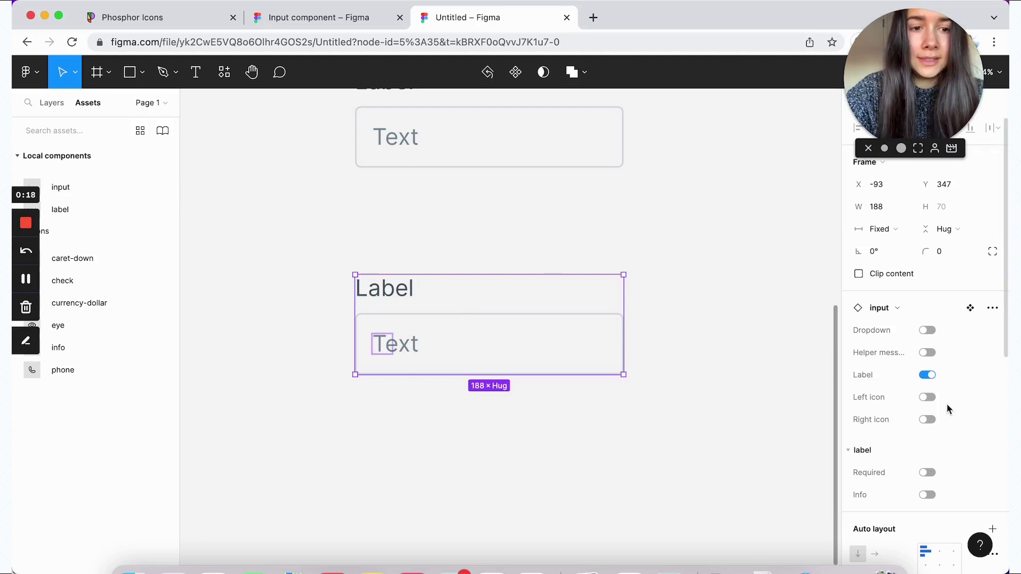
pyautogui.scroll(-3, 947, 403)
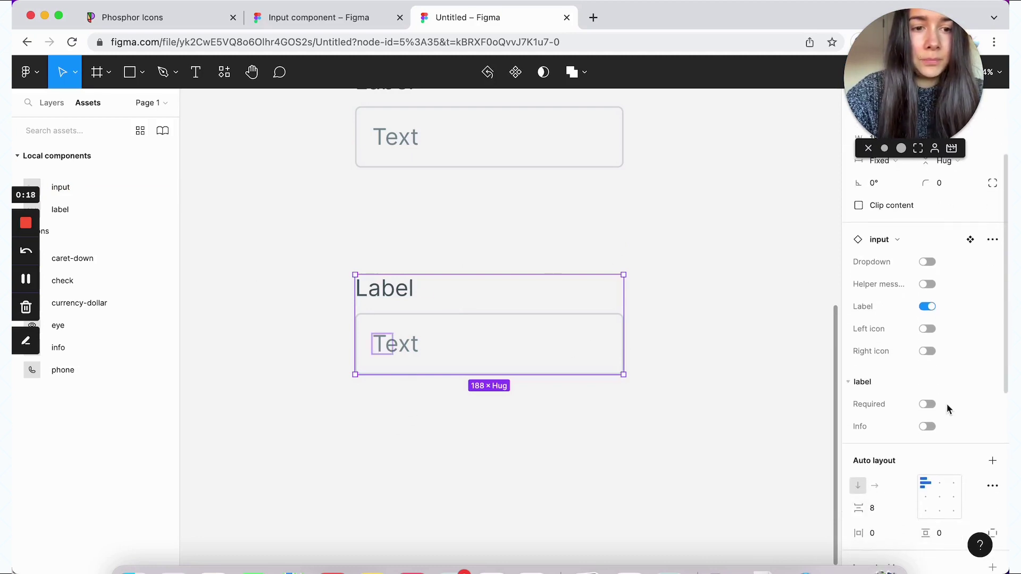
pyautogui.click(929, 329)
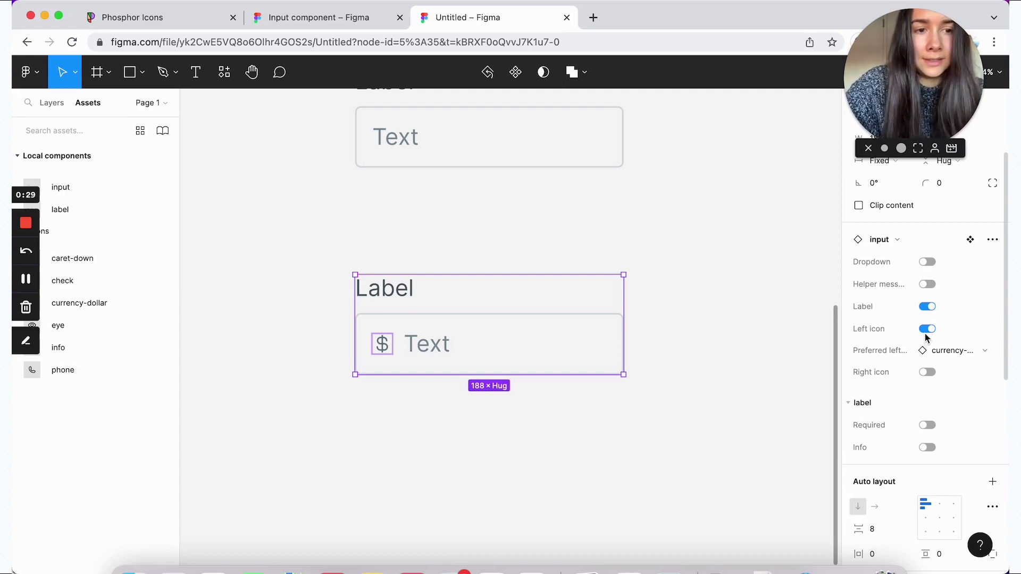
pyautogui.click(927, 329)
pyautogui.moveTo(547, 307); pyautogui.dragTo(553, 478)
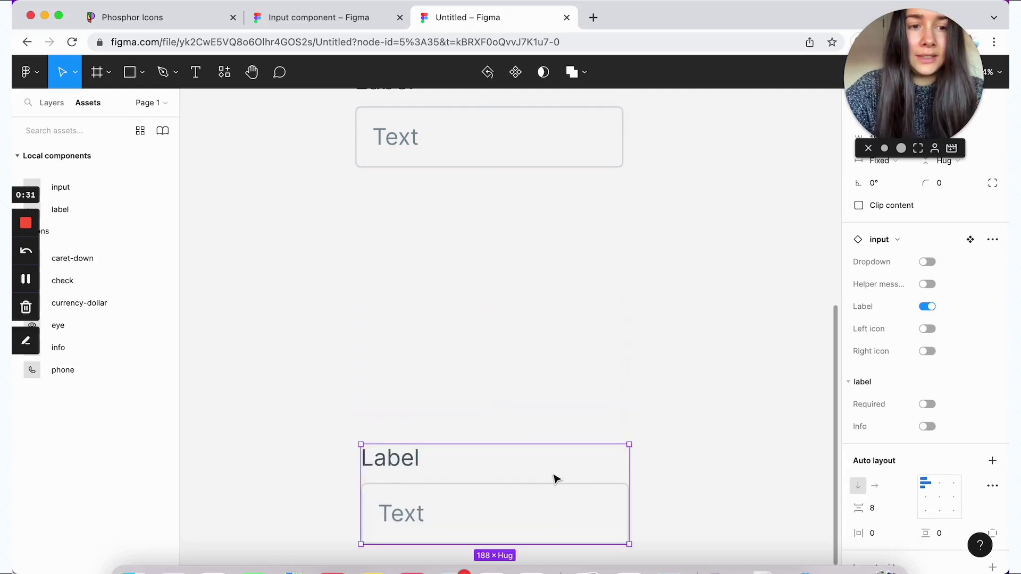
# Step: Add a second variant to the main input component and rename the variant property as Filled
pyautogui.scroll(5, 585, 294)
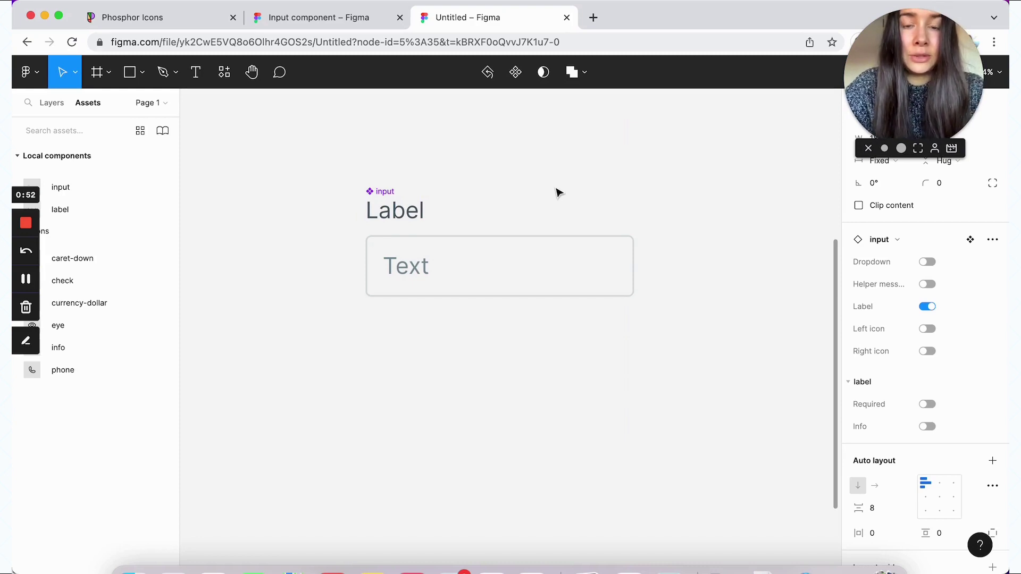
pyautogui.click(424, 266)
pyautogui.click(425, 264)
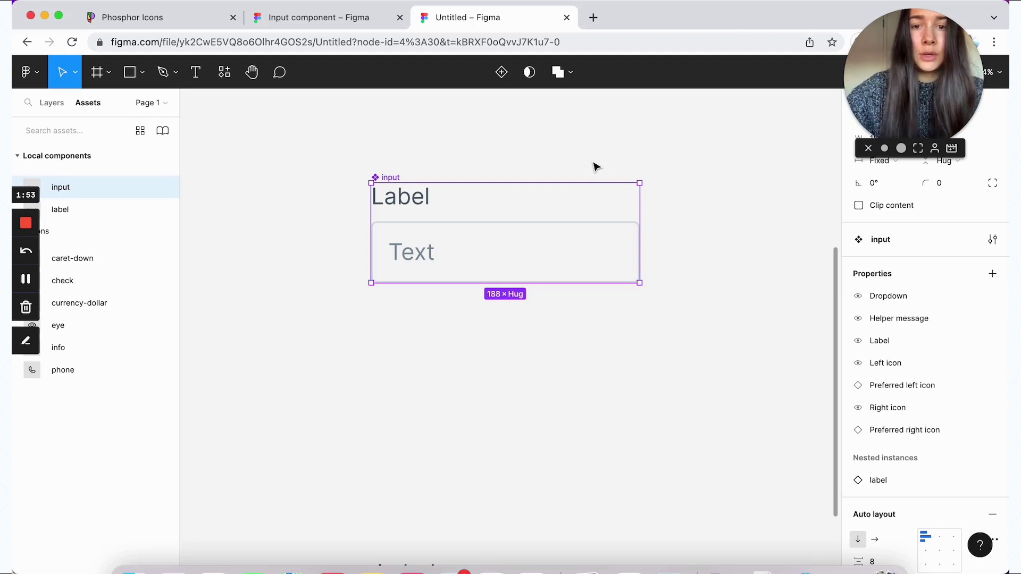
pyautogui.click(504, 74)
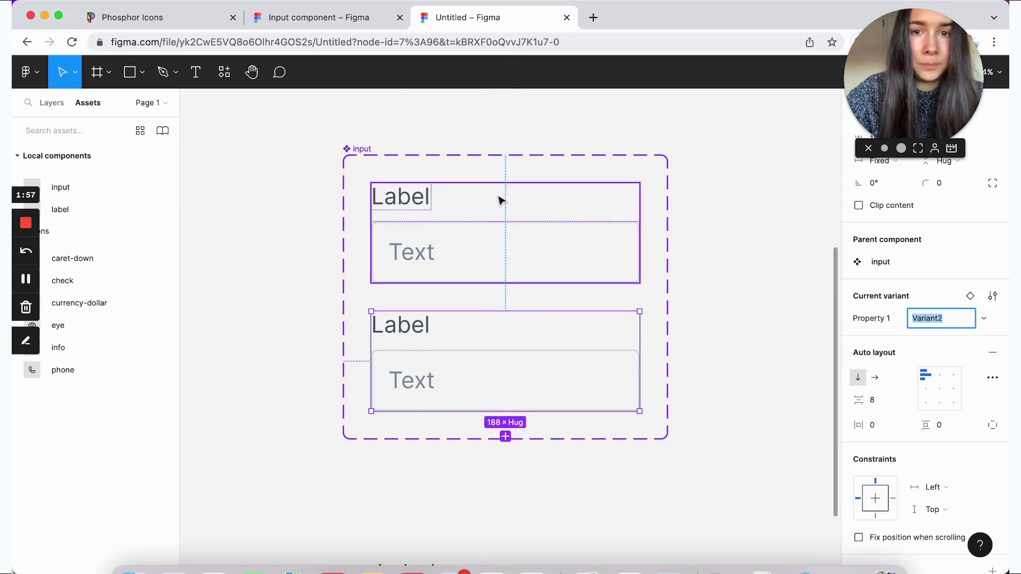
pyautogui.press('Escape')
pyautogui.doubleClick(881, 296)
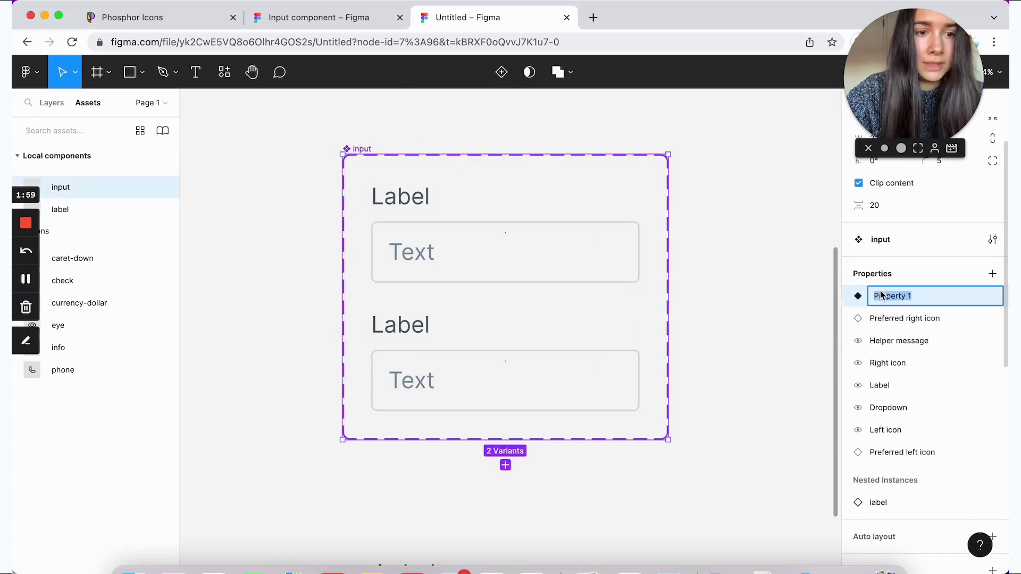
pyautogui.write('Filled')
# Step: Set the Filled value of the upper input variant to no
pyautogui.click(392, 232)
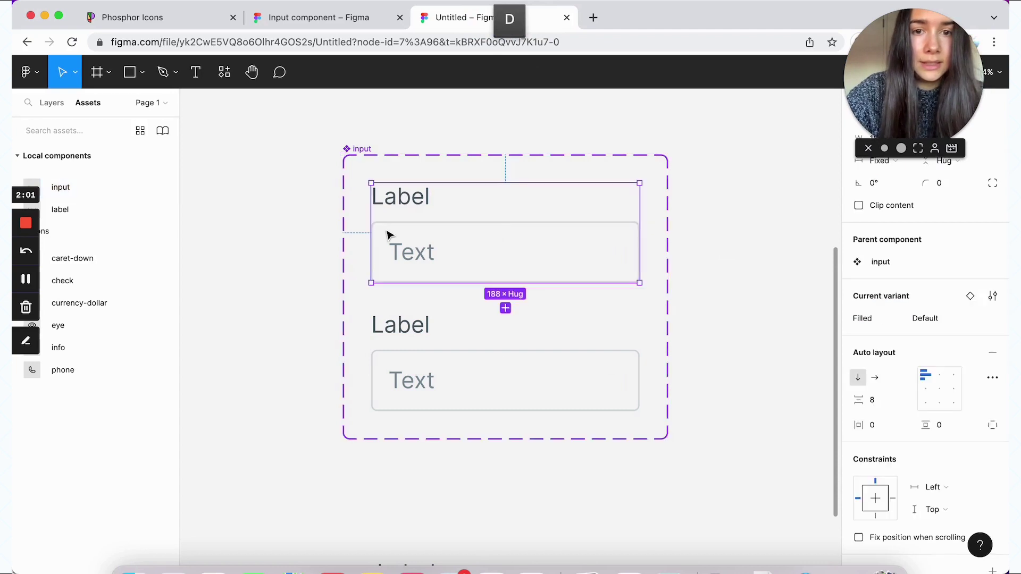
pyautogui.click(933, 318)
pyautogui.write('no')
pyautogui.press('Return')
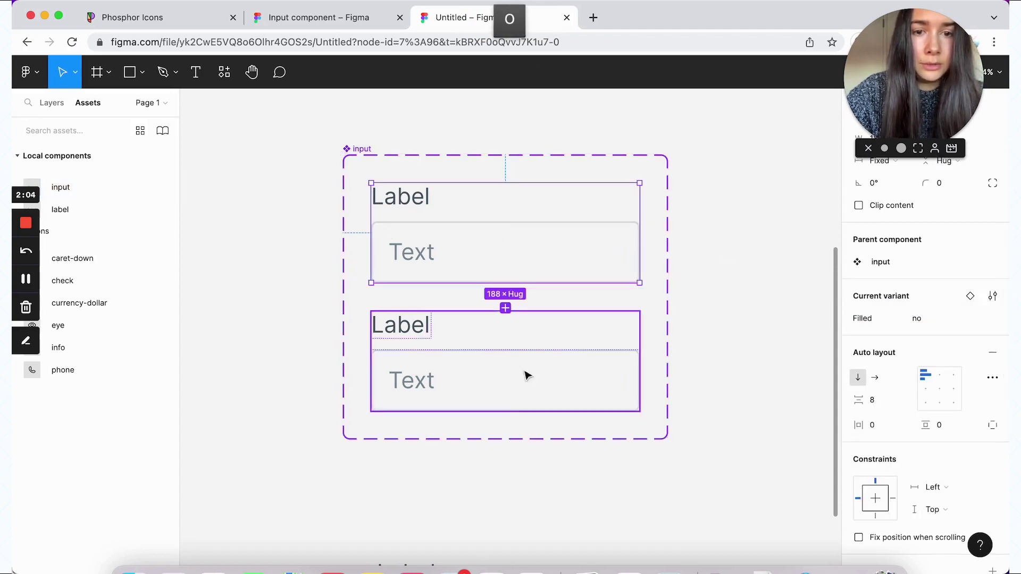
# Step: Set the Filled value of the lower input variant to yes
pyautogui.click(525, 376)
pyautogui.click(937, 322)
pyautogui.write('yes')
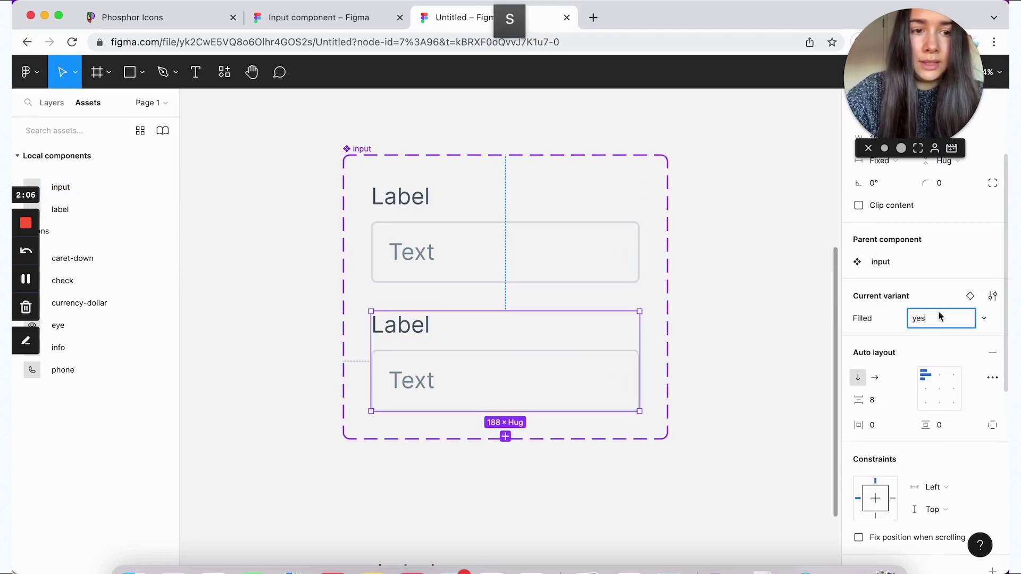
pyautogui.press('Return')
# Step: Apply the 900 color style to the text inside the lower input variant's field
pyautogui.click(426, 385)
pyautogui.click(425, 385)
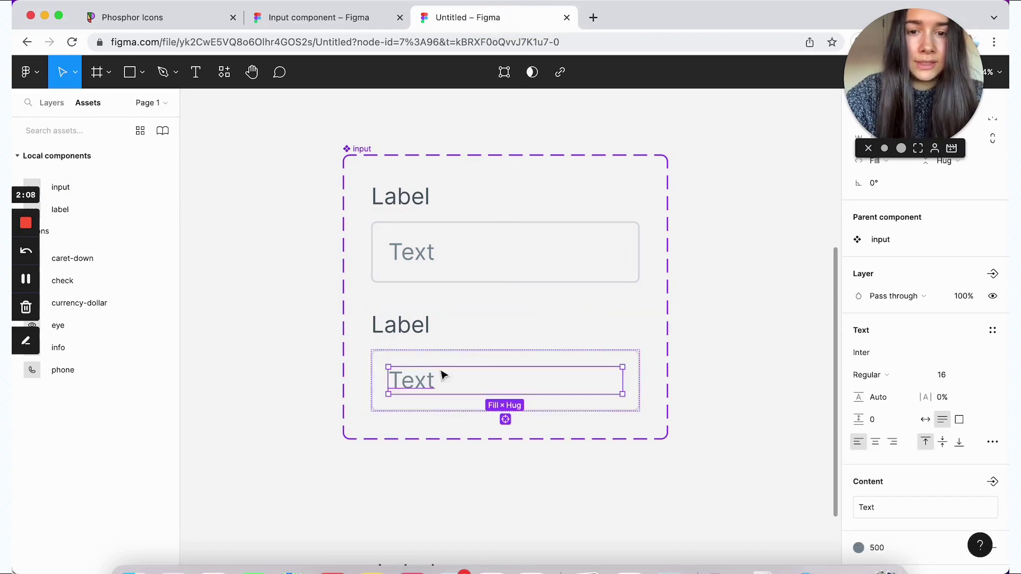
pyautogui.scroll(-3, 1003, 413)
pyautogui.click(903, 421)
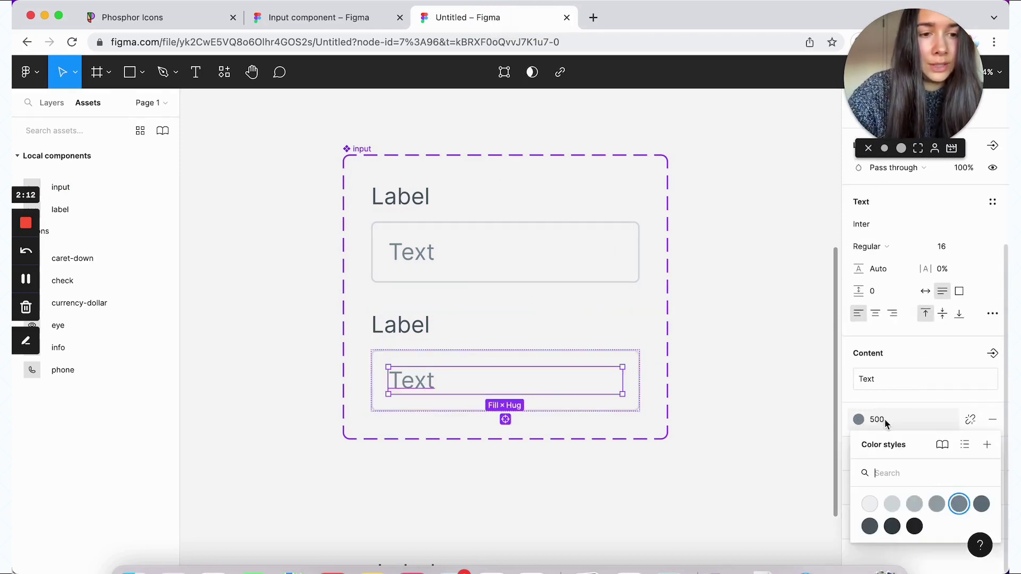
pyautogui.click(915, 526)
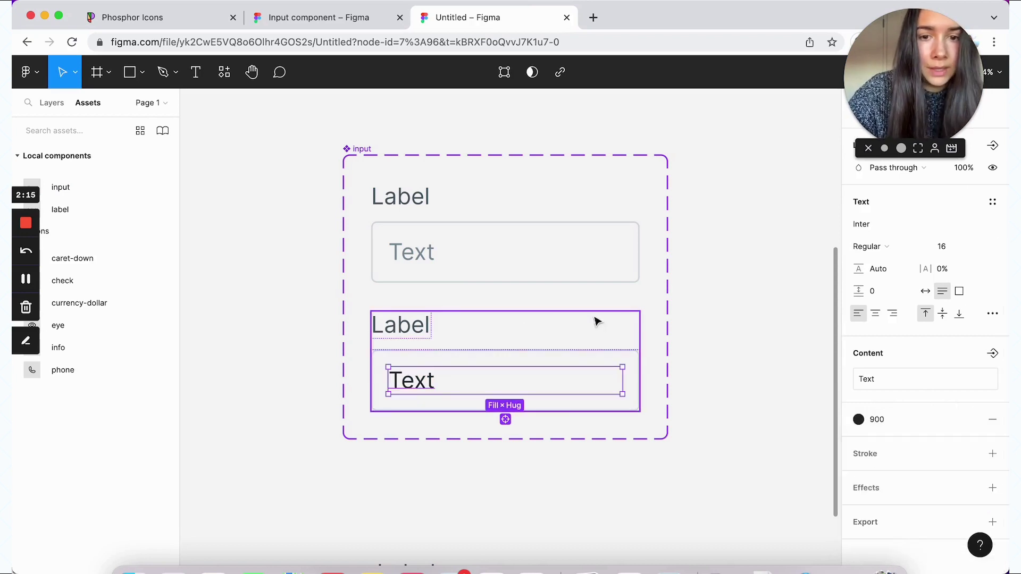
pyautogui.click(782, 384)
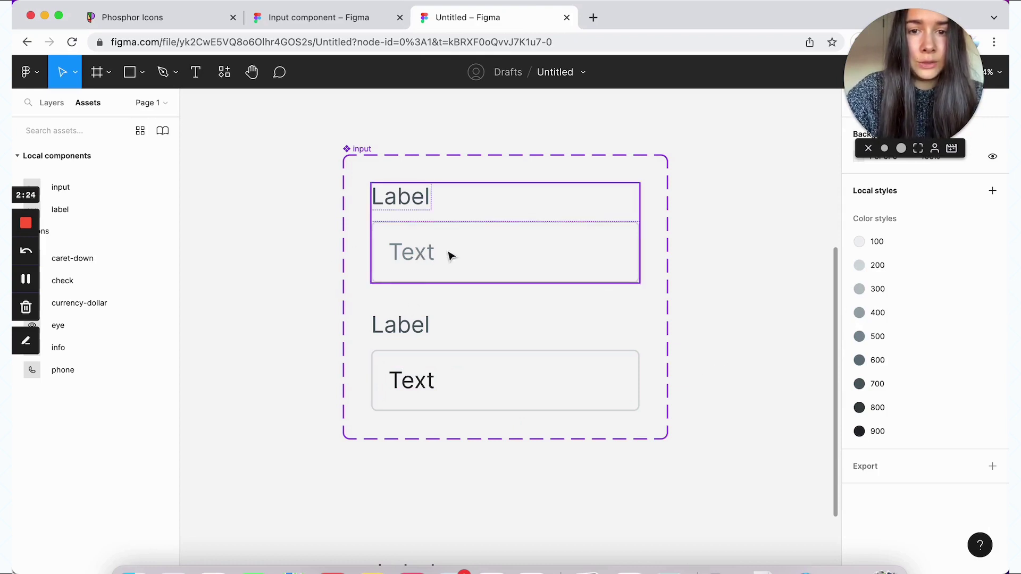
# Step: Change the field text of the upper input variant to "Placeholder"
pyautogui.doubleClick(420, 255)
pyautogui.doubleClick(442, 253)
pyautogui.press('super+a')
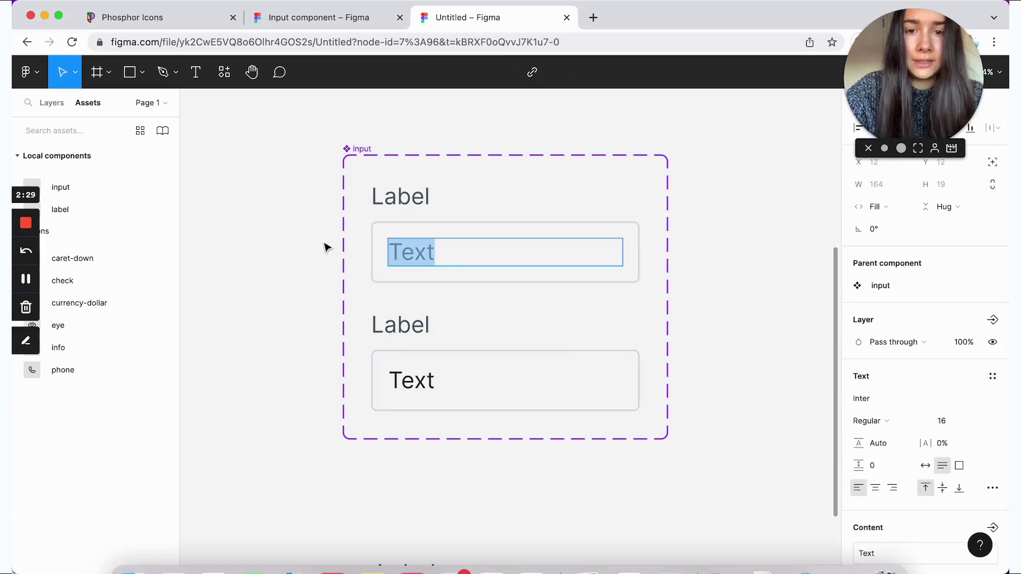
pyautogui.write('Placeholder')
pyautogui.press('Escape')
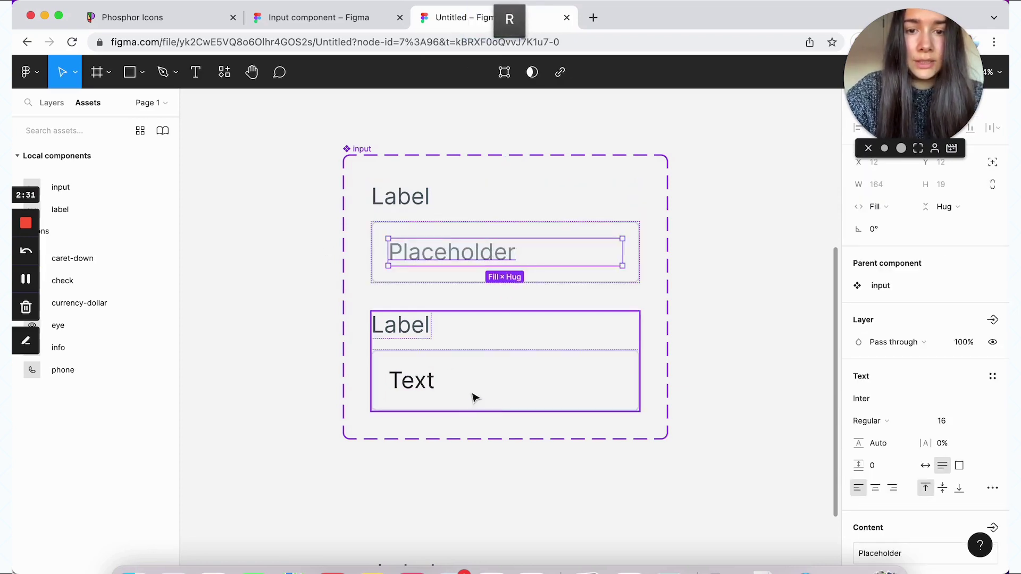
# Step: Place a copy of the filled variant as an instance beside the input component set
pyautogui.click(465, 370)
pyautogui.press('alt')
pyautogui.moveTo(465, 370); pyautogui.dragTo(782, 289)
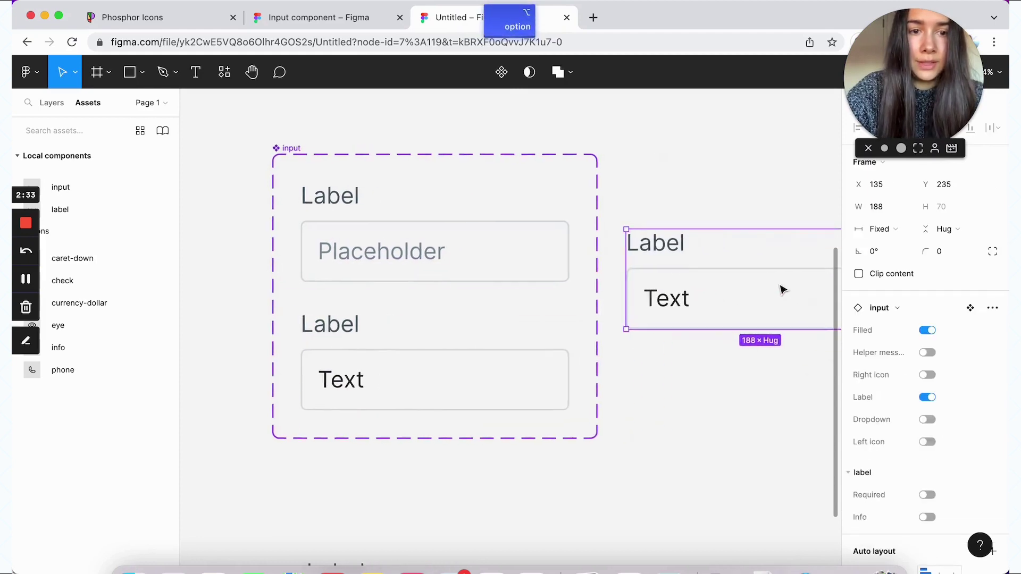
pyautogui.hscroll(5, 692, 308)
pyautogui.scroll(1, 692, 308)
# Step: Replace the instance's field text with "fjdklajdklfd" and switch its Filled property off
pyautogui.doubleClick(620, 337)
pyautogui.doubleClick(620, 338)
pyautogui.write('fjdklajdklfd')
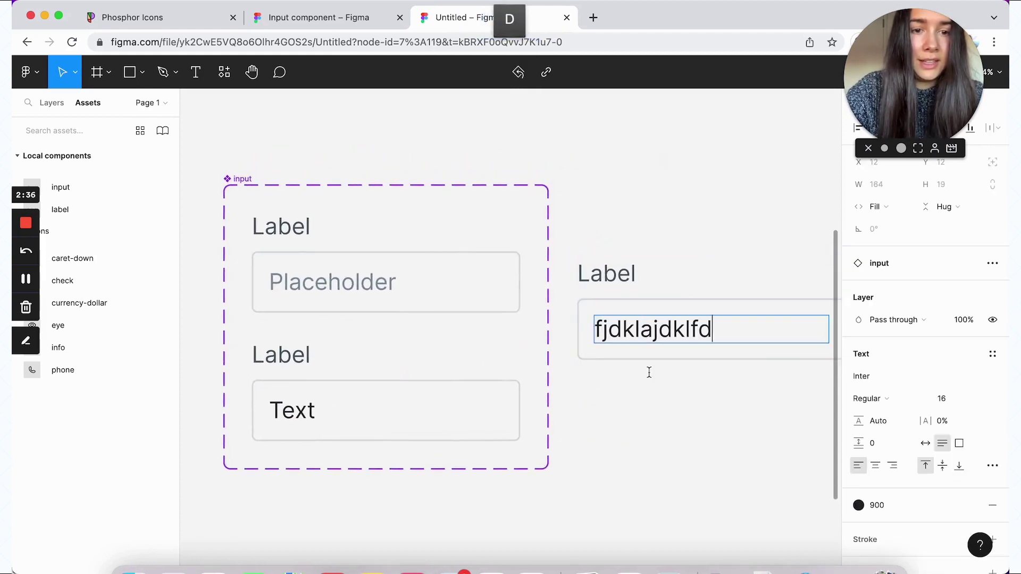
pyautogui.press('Escape')
pyautogui.click(710, 418)
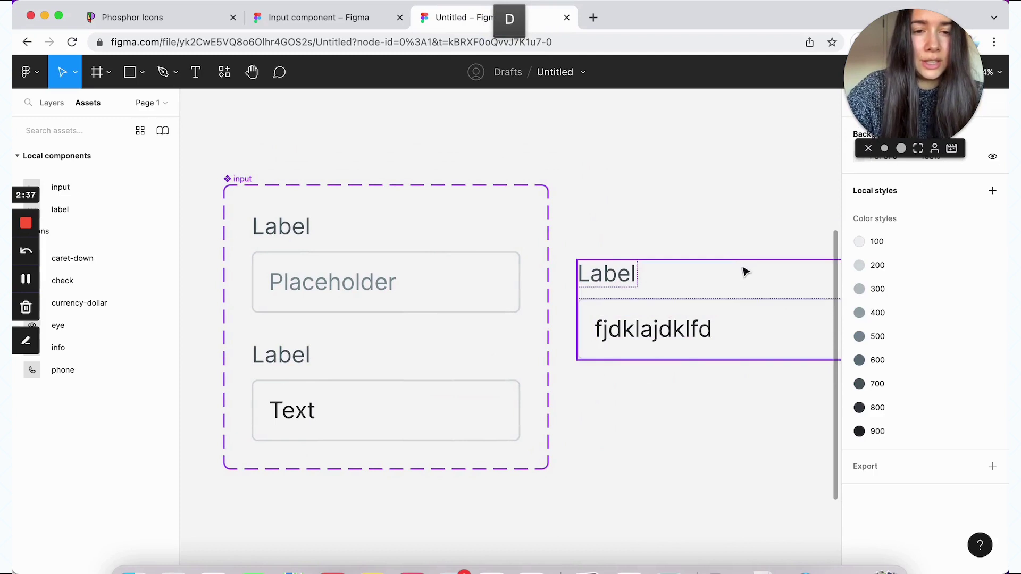
pyautogui.click(742, 268)
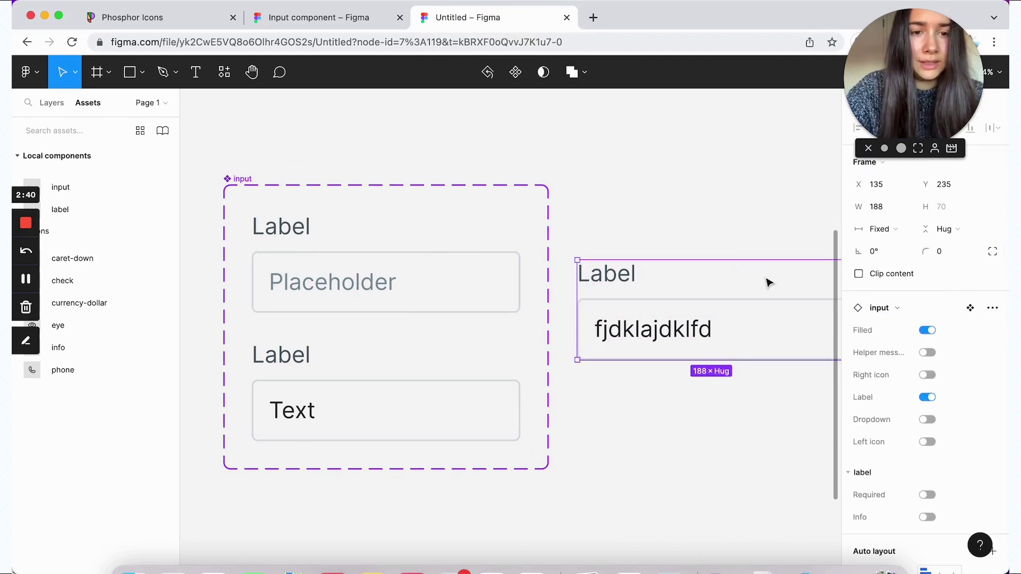
pyautogui.click(928, 331)
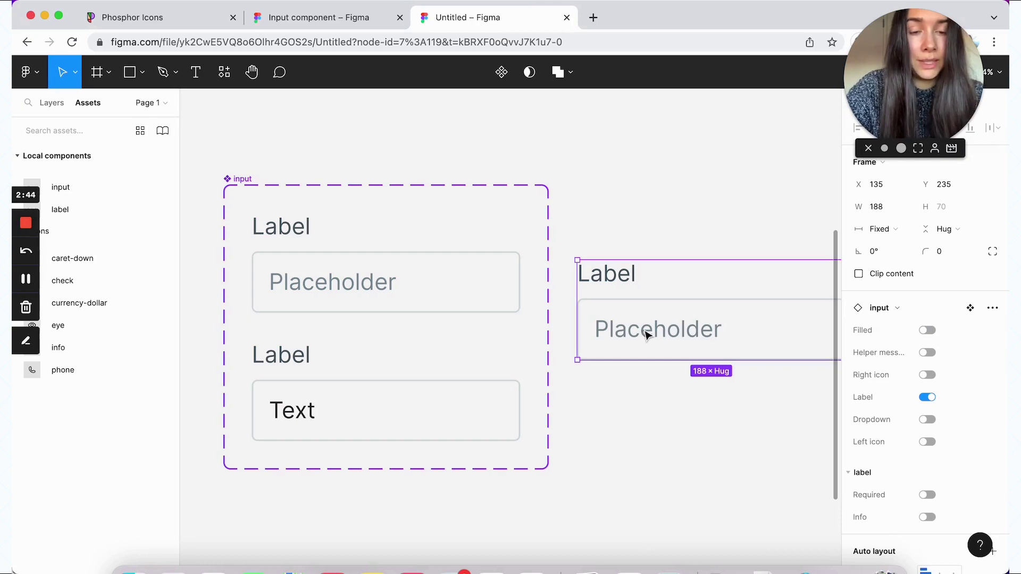
# Step: Change the upper variant's placeholder wording back to "Text"
pyautogui.doubleClick(378, 280)
pyautogui.doubleClick(375, 278)
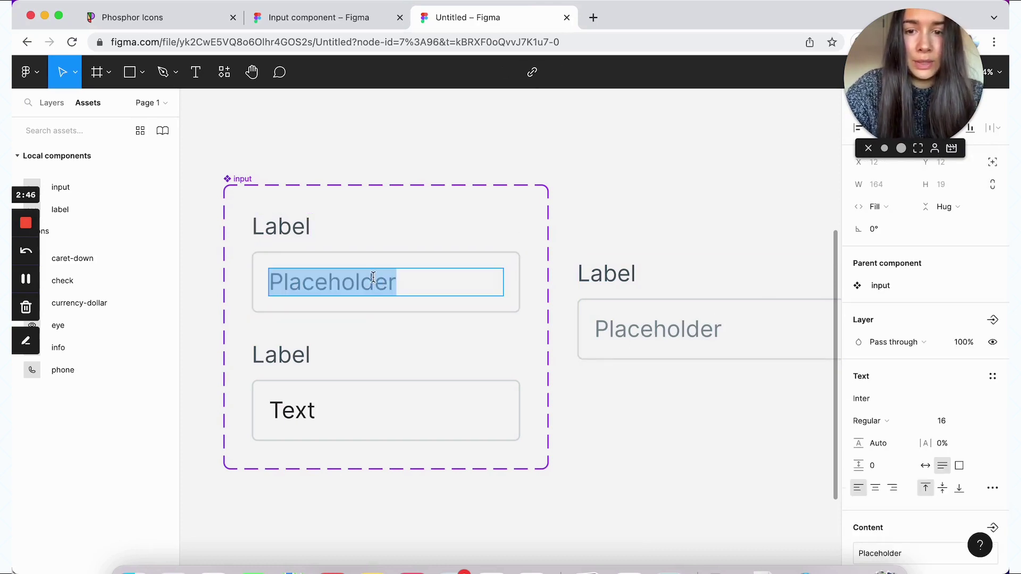
pyautogui.write('Text')
pyautogui.press('Escape')
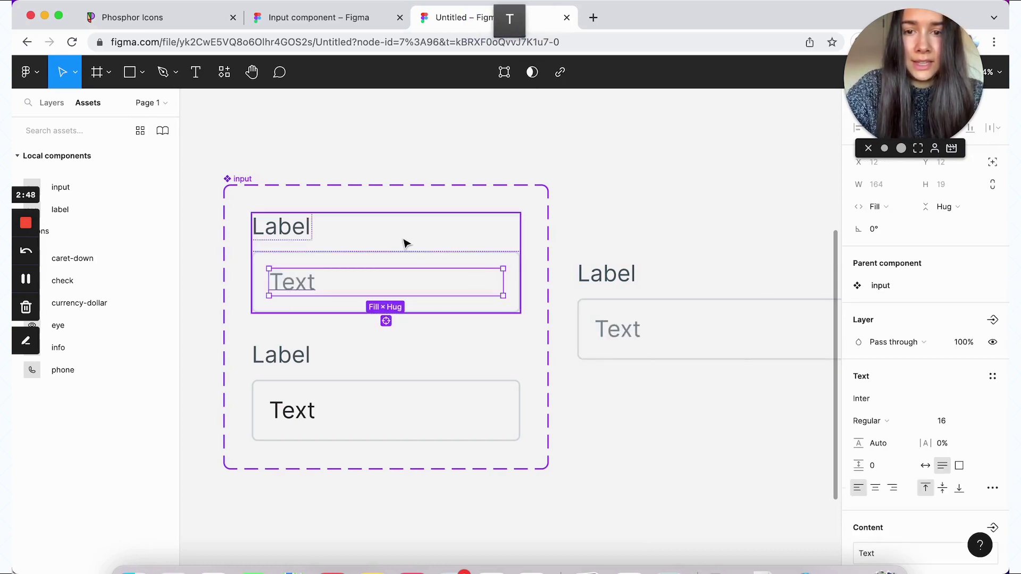
# Step: Place a second instance of the filled variant below the first instance beside the component set
pyautogui.click(404, 243)
pyautogui.click(369, 433)
pyautogui.moveTo(346, 401); pyautogui.dragTo(668, 456)
# Step: Override the second instance's field text with "djfkldja;lsdf" and test switching its Filled property off
pyautogui.doubleClick(631, 474)
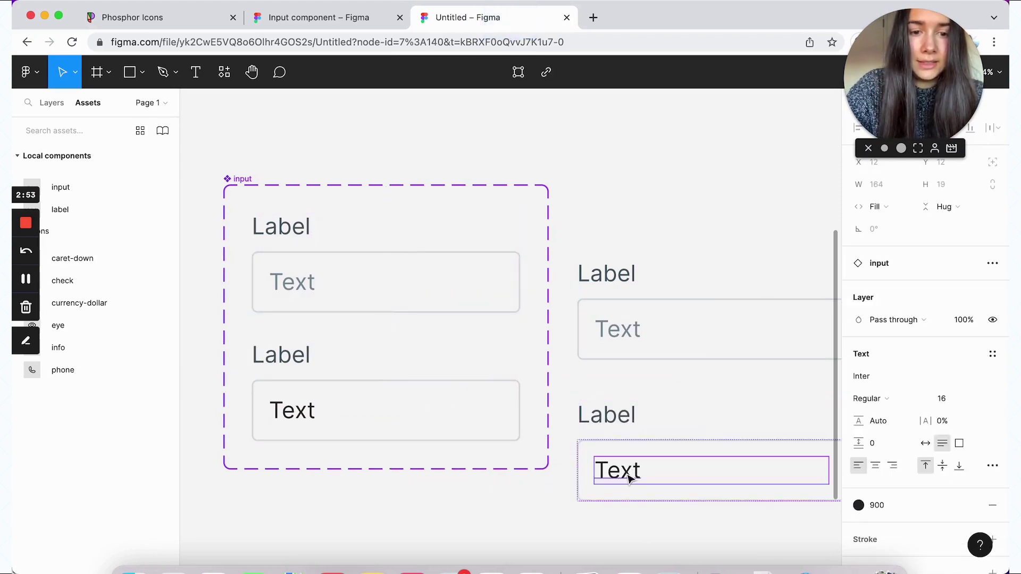
pyautogui.write('djfkldja;lsdf')
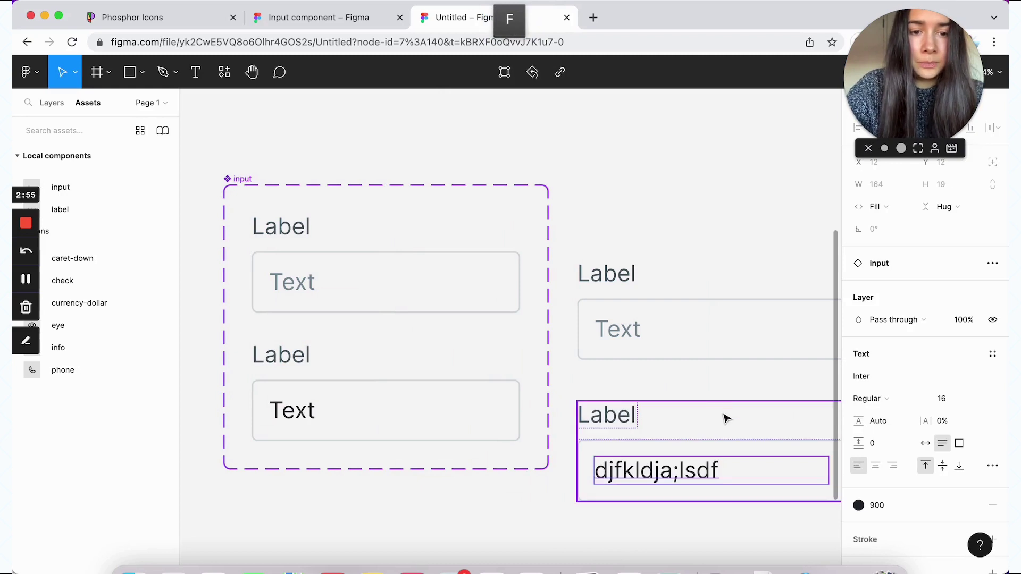
pyautogui.click(725, 417)
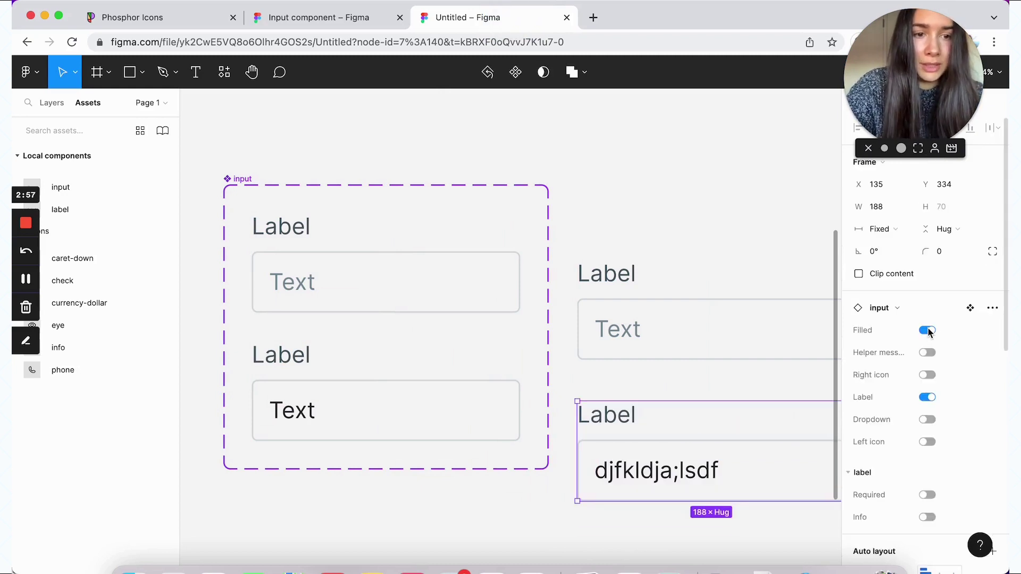
pyautogui.click(928, 331)
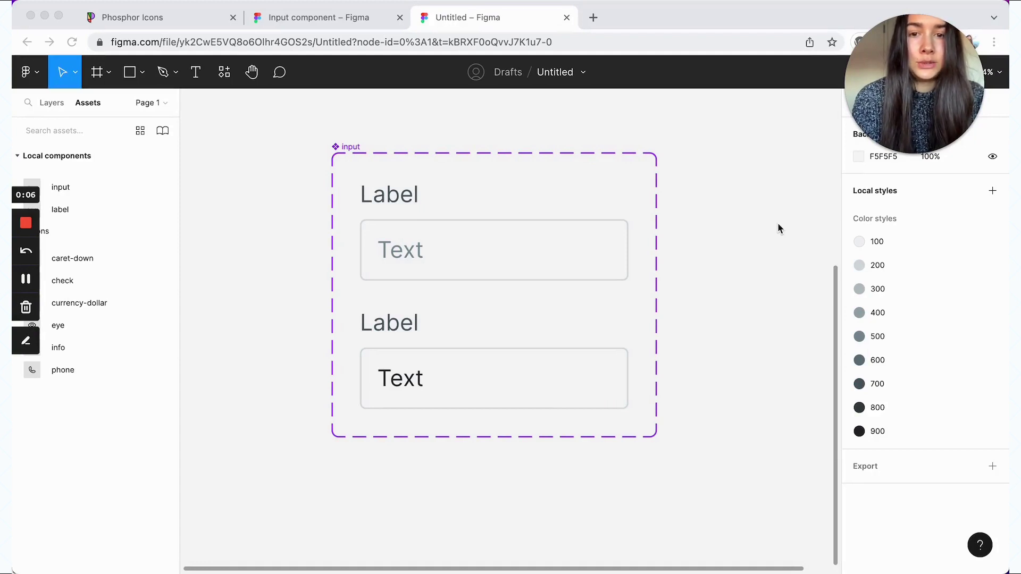
# Step: Place an instance of the unfilled variant beside the component set and turn on its Helper message property
pyautogui.click(566, 212)
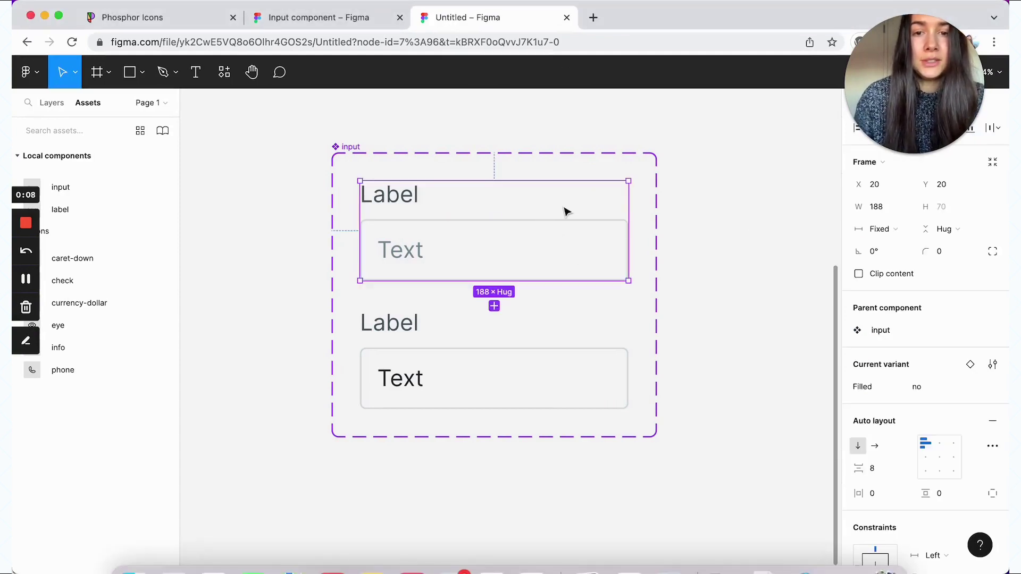
pyautogui.moveTo(488, 233); pyautogui.dragTo(705, 229)
pyautogui.click(928, 353)
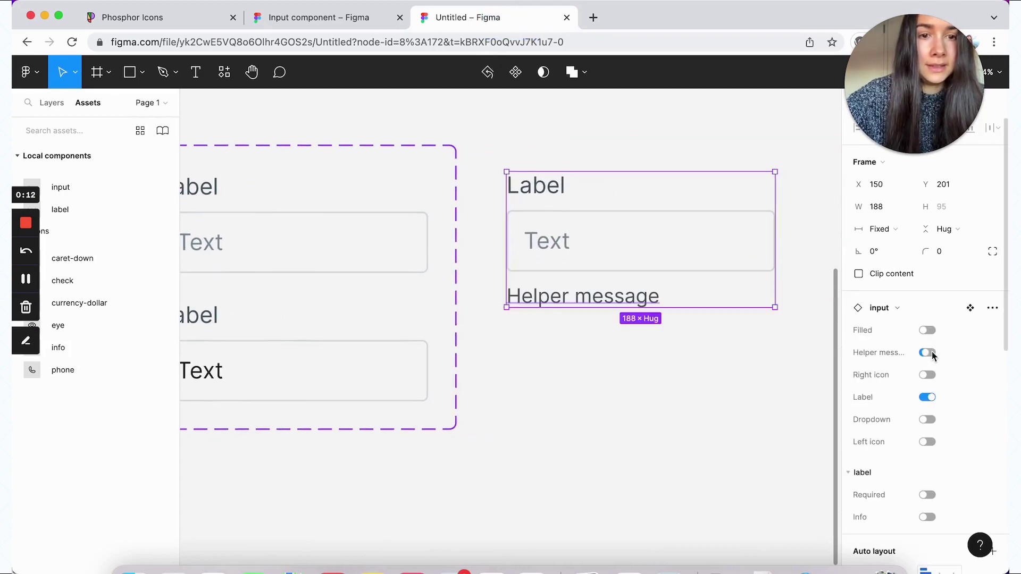
# Step: Lengthen the instance's helper text by pasting repeated copies of "Helper message" after it
pyautogui.doubleClick(554, 296)
pyautogui.press('super+c')
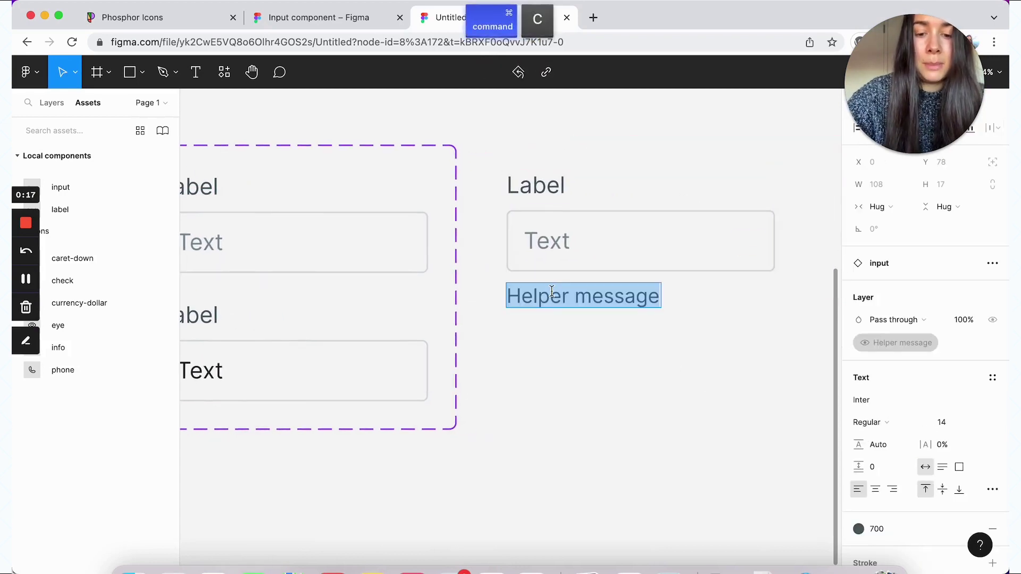
pyautogui.press('Right')
pyautogui.press('super+v')
pyautogui.press('super+v')
pyautogui.press('Escape')
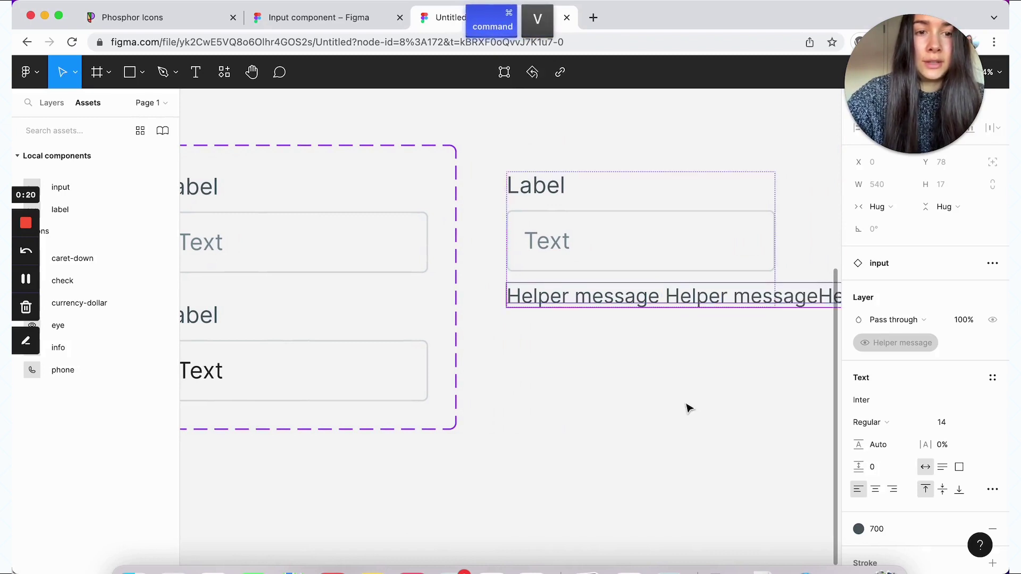
# Step: Set the default value of the Helper message boolean property to True on the main input component
pyautogui.hscroll(5, 686, 408)
pyautogui.scroll(1, 686, 408)
pyautogui.click(612, 230)
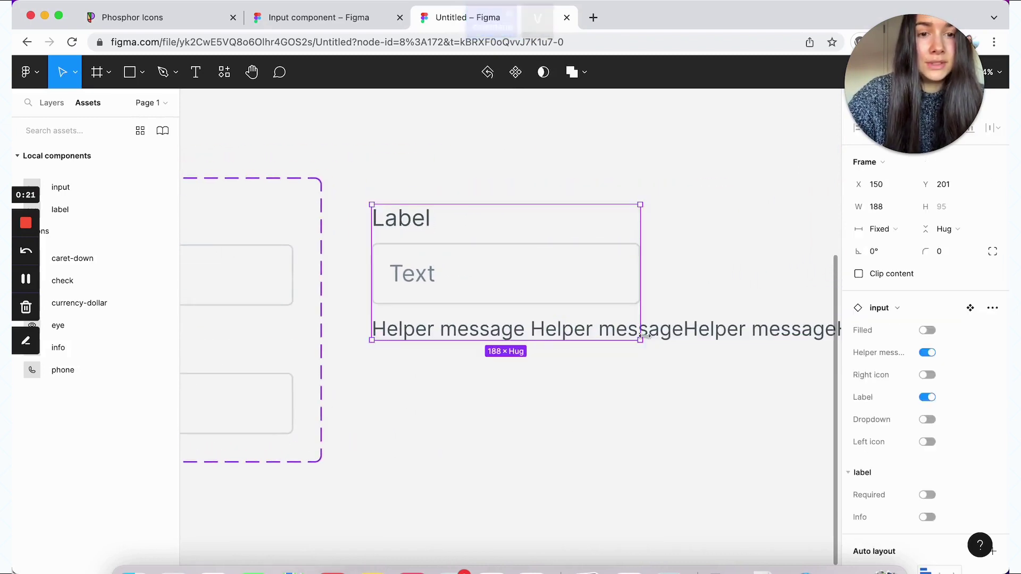
pyautogui.click(609, 333)
pyautogui.hscroll(-3, 609, 332)
pyautogui.scroll(1, 609, 332)
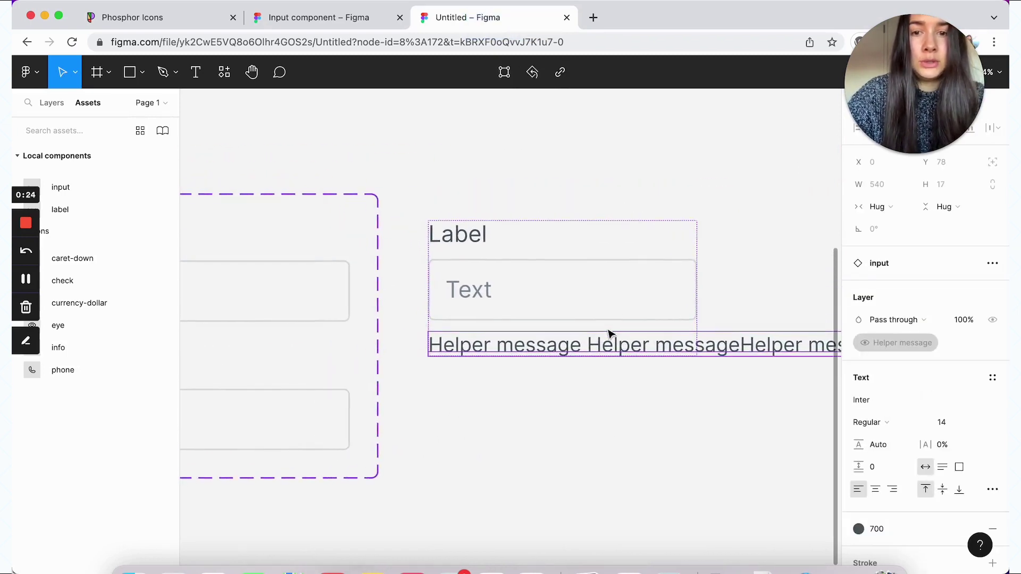
pyautogui.hscroll(-5, 609, 333)
pyautogui.scroll(-1, 609, 333)
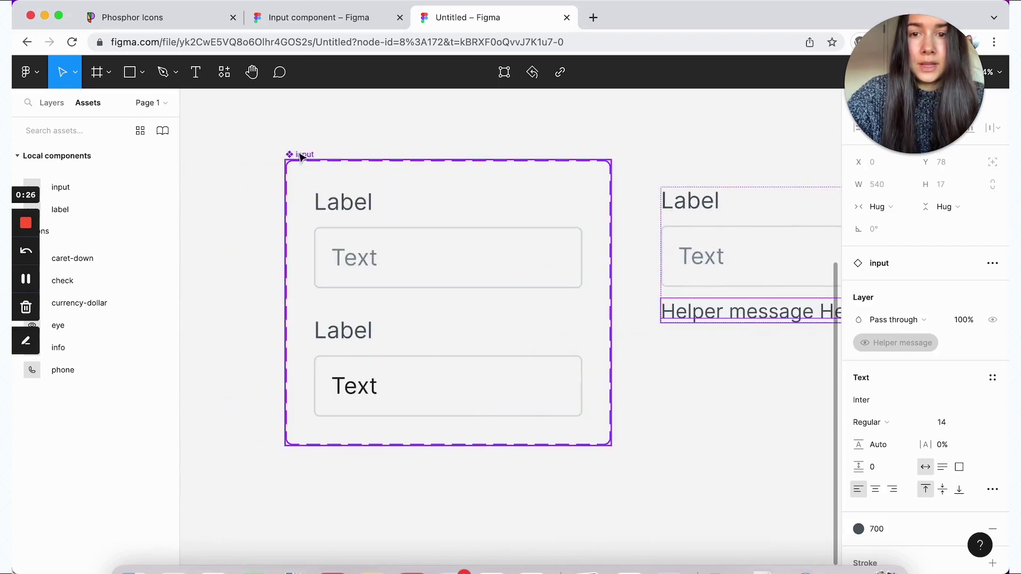
pyautogui.click(301, 157)
pyautogui.click(971, 386)
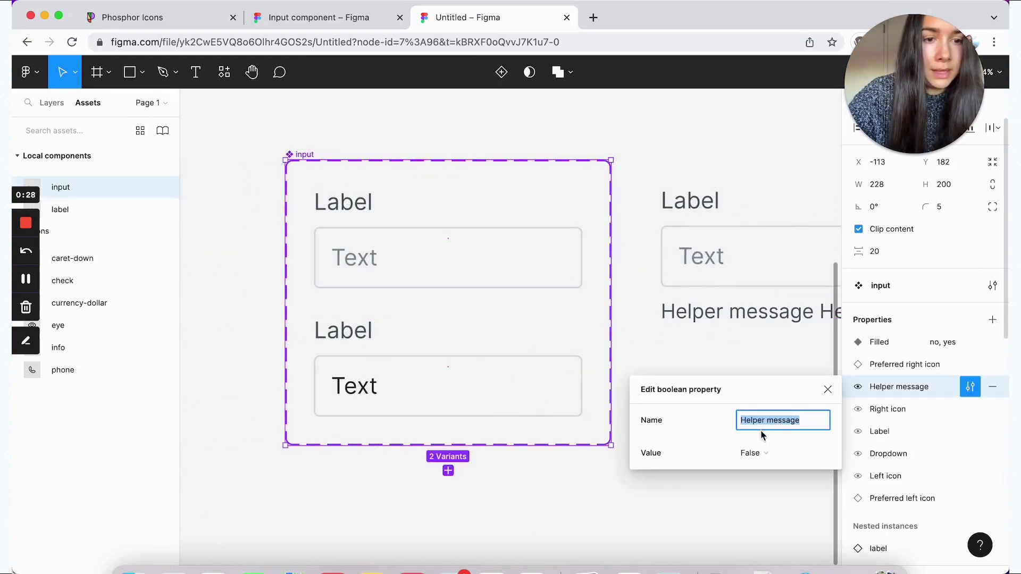
pyautogui.click(753, 453)
pyautogui.click(758, 435)
# Step: Add vertical auto layout to the input component set
pyautogui.doubleClick(407, 313)
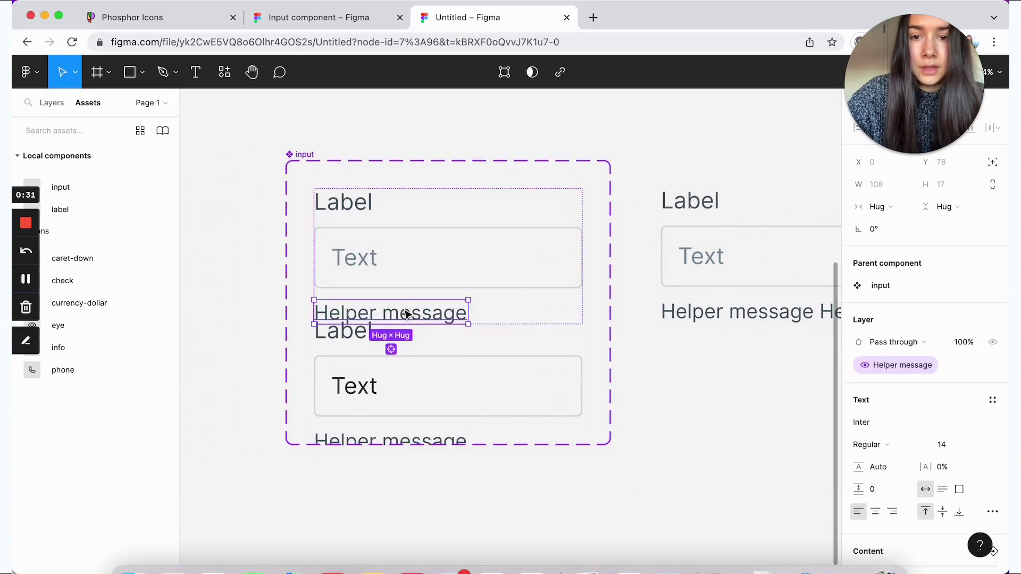
pyautogui.press('Escape')
pyautogui.press('Escape')
pyautogui.scroll(-2, 407, 314)
pyautogui.click(992, 221)
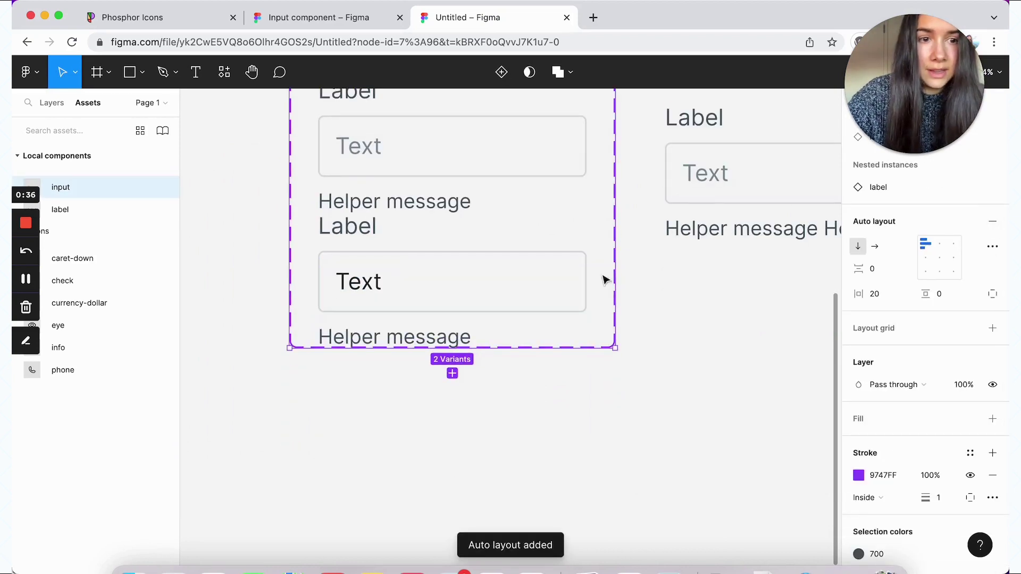
# Step: Set the component set's auto layout spacing between variants to 16 and its vertical padding to 24
pyautogui.scroll(1, 606, 279)
pyautogui.click(872, 269)
pyautogui.write('16')
pyautogui.press('Return')
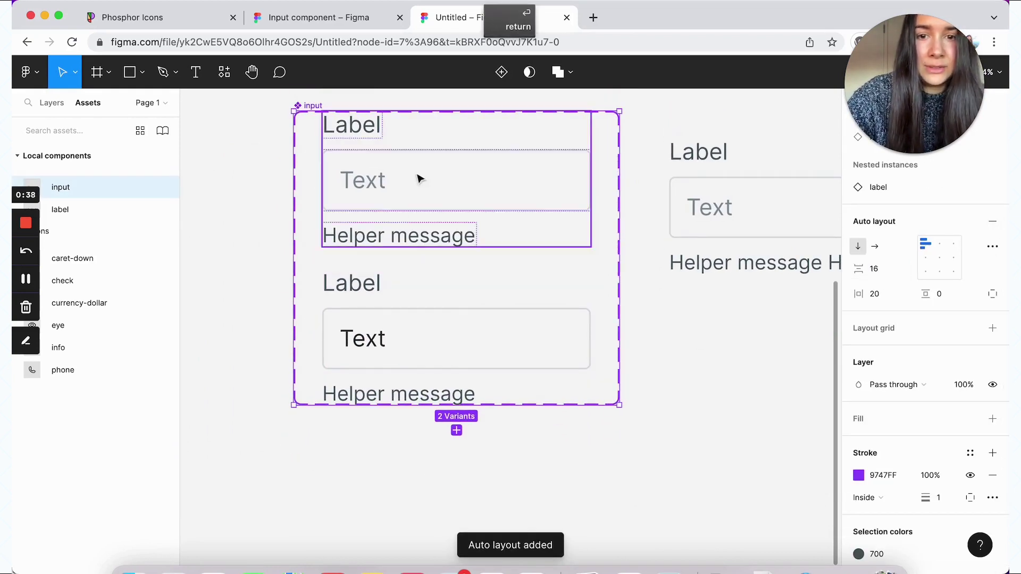
pyautogui.click(939, 293)
pyautogui.write('24')
pyautogui.press('Return')
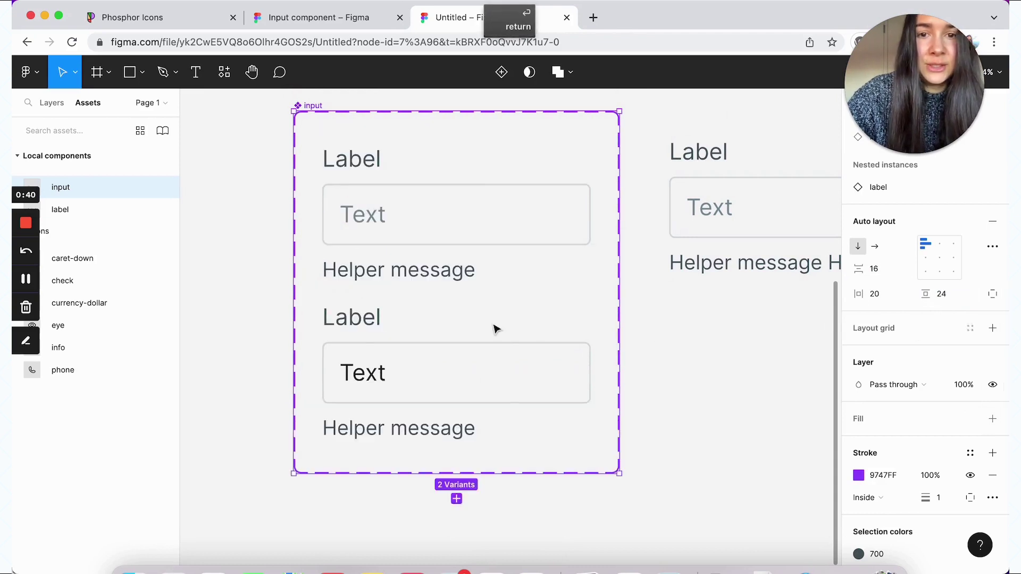
# Step: Set the horizontal resizing of the helper message text in both variants to Fill and check the wrapping in the instance
pyautogui.click(399, 274)
pyautogui.click(399, 271)
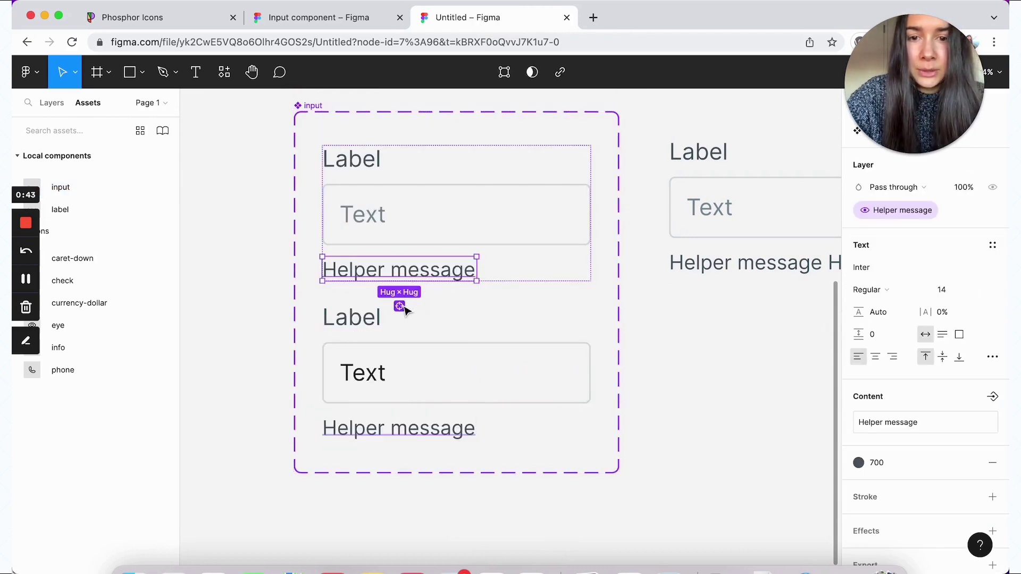
pyautogui.keyDown('shift'); pyautogui.click(399, 428); pyautogui.keyUp('shift')
pyautogui.scroll(3, 893, 401)
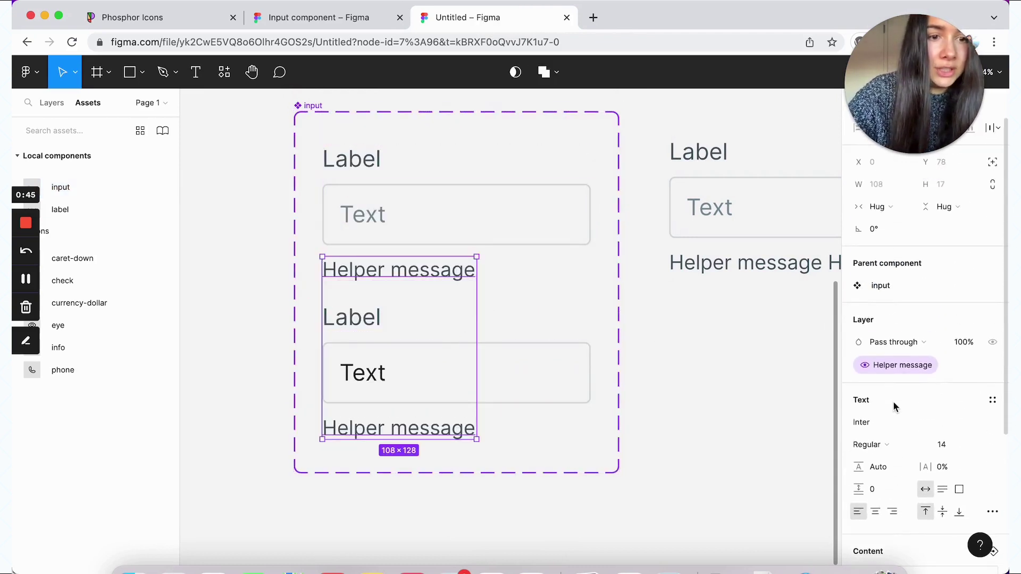
pyautogui.click(880, 206)
pyautogui.click(899, 224)
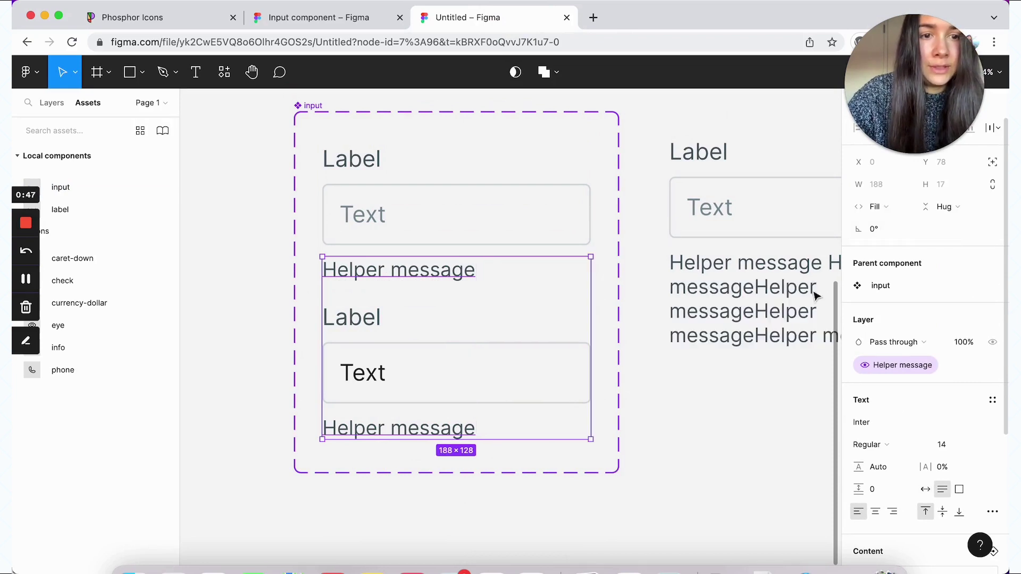
pyautogui.hscroll(5, 815, 296)
pyautogui.click(542, 342)
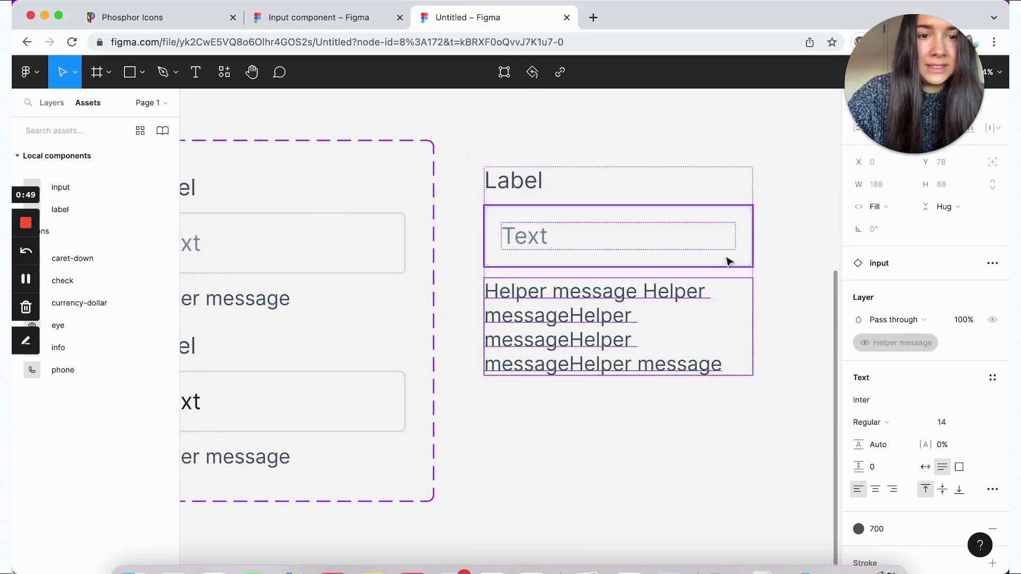
pyautogui.click(626, 161)
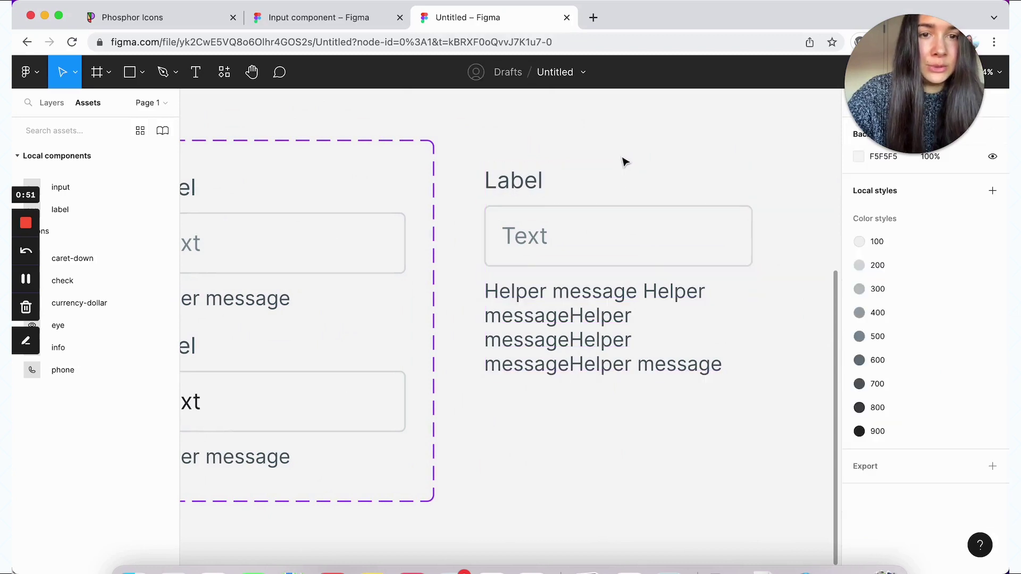
# Step: Widen the input instance beside the component set to 317 to test how its long helper message rewraps
pyautogui.click(631, 187)
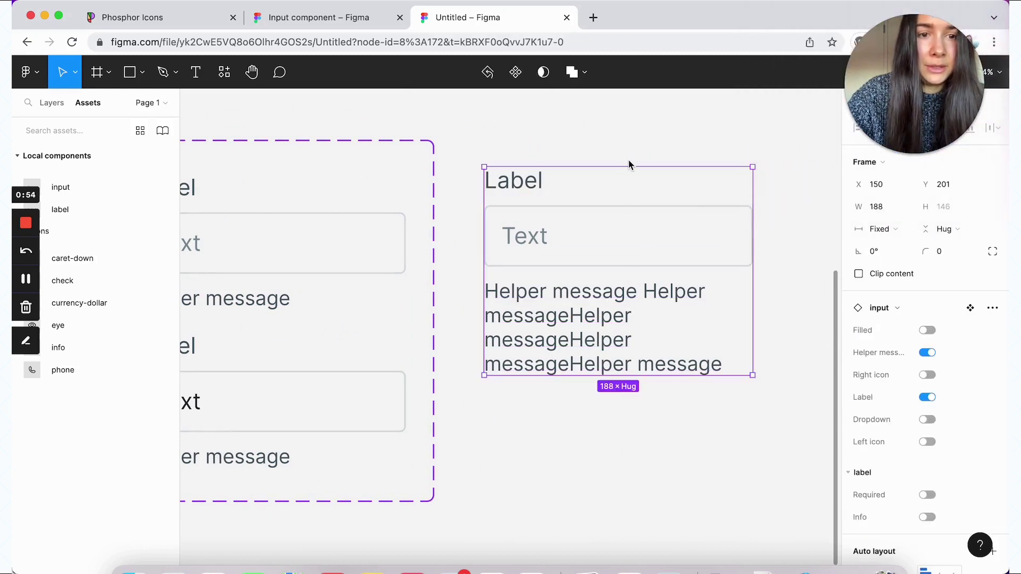
pyautogui.hscroll(3, 630, 170)
pyautogui.moveTo(632, 192); pyautogui.dragTo(811, 224)
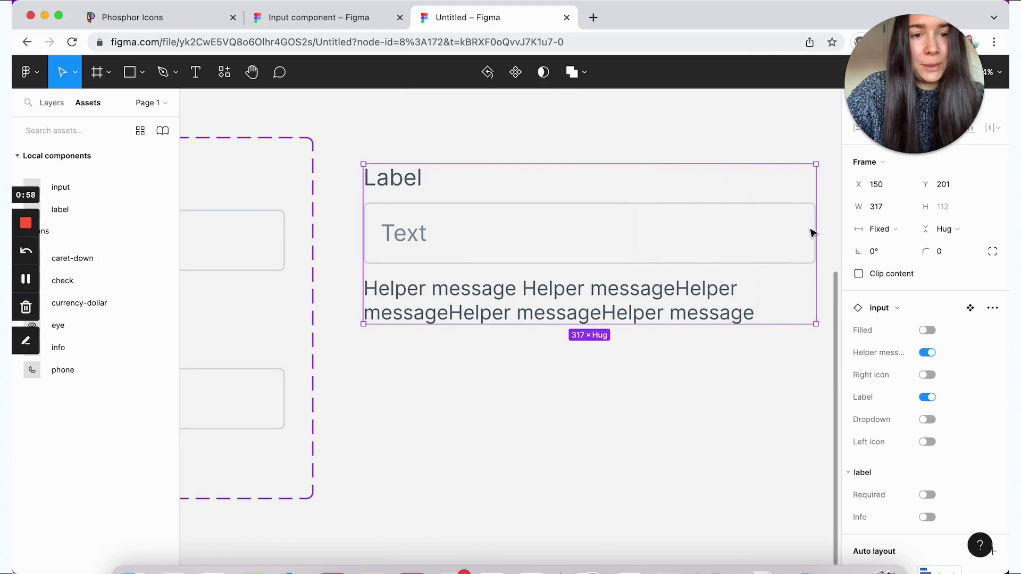
pyautogui.hscroll(-2, 812, 233)
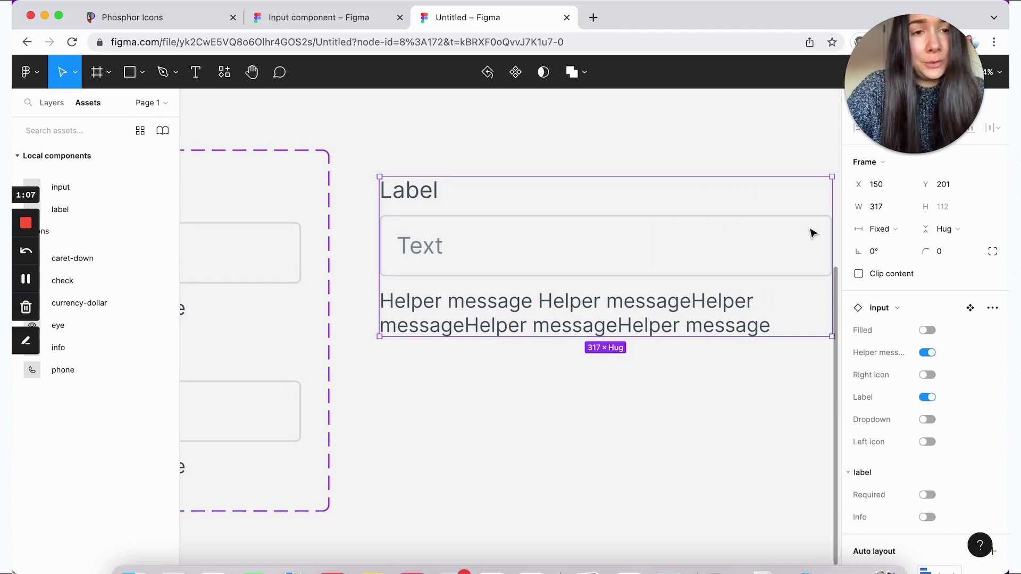
# Step: Set the default value of the Helper message boolean property to False on the input component set
pyautogui.hscroll(-5, 811, 233)
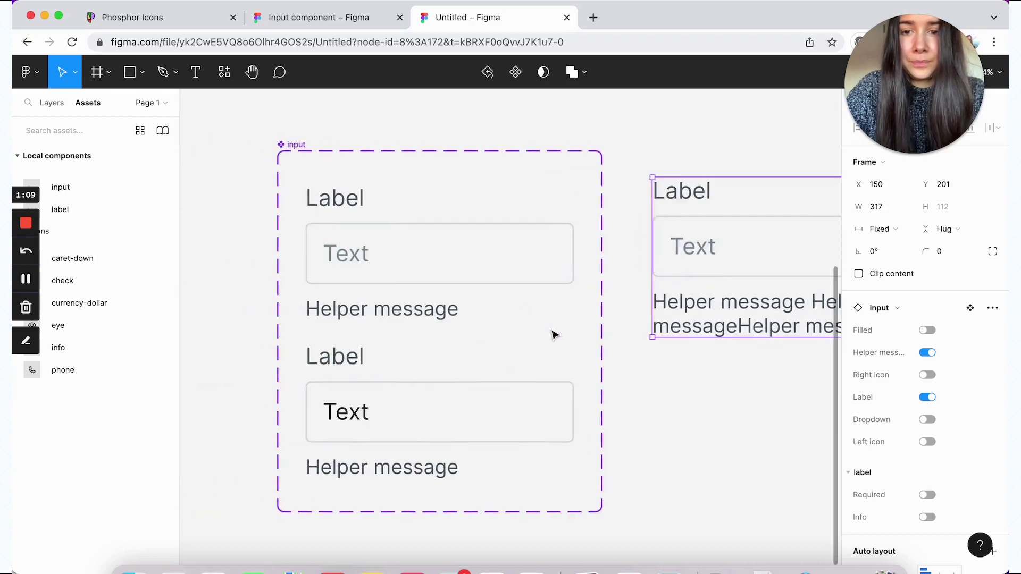
pyautogui.click(305, 147)
pyautogui.click(970, 387)
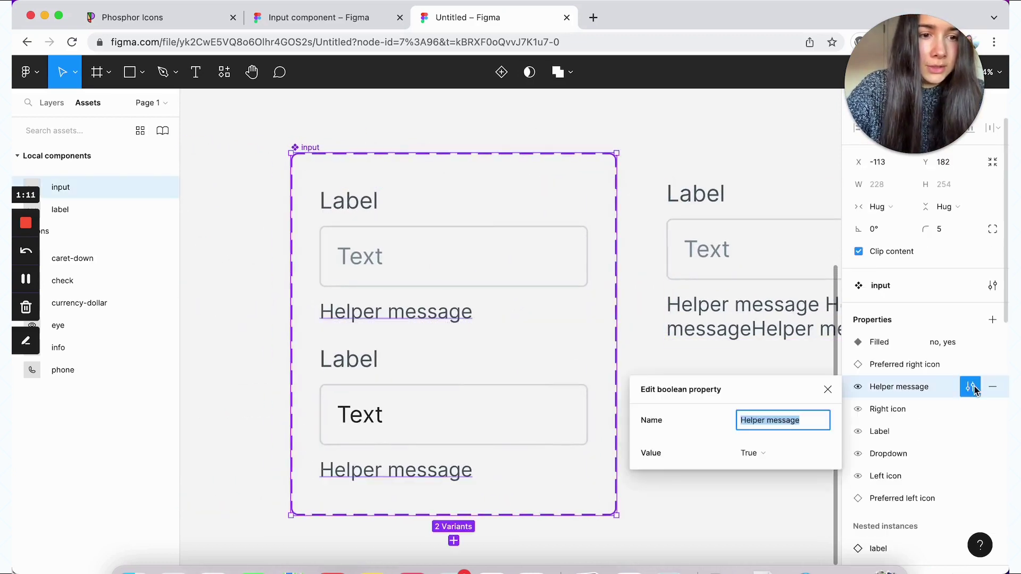
pyautogui.click(769, 453)
pyautogui.click(766, 476)
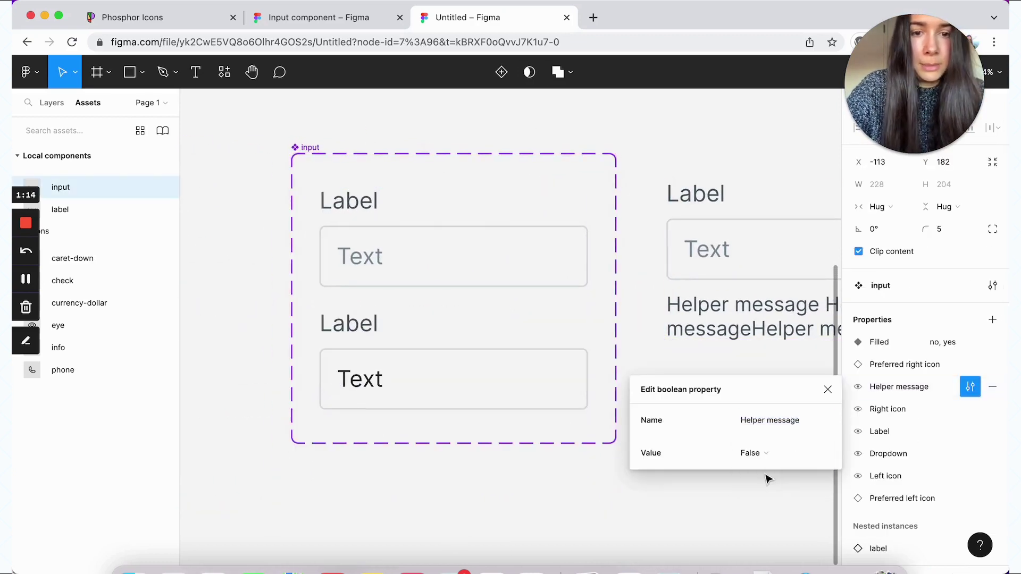
pyautogui.click(689, 526)
pyautogui.hscroll(3, 690, 526)
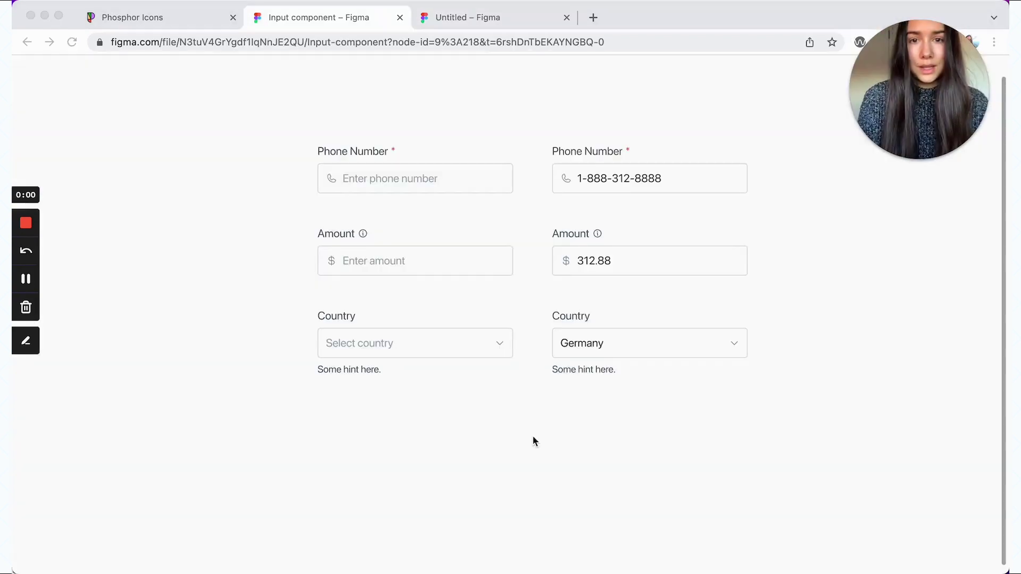